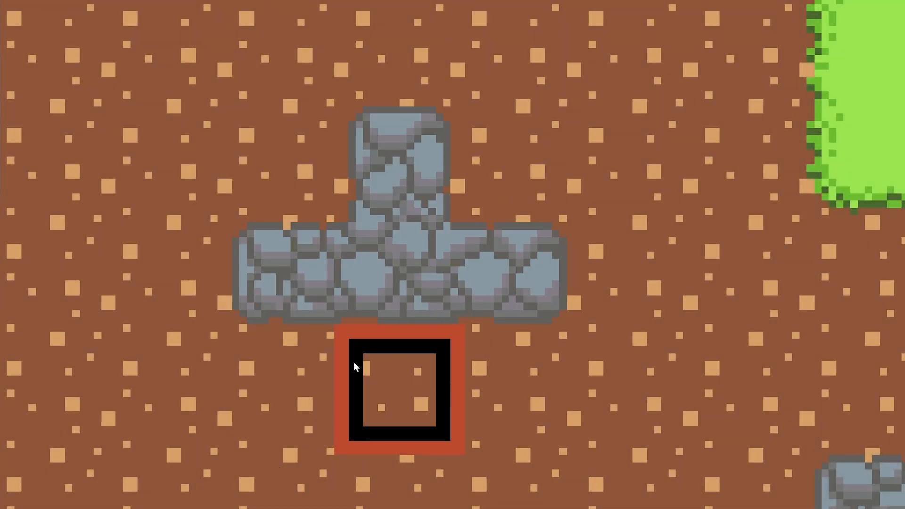
mouse_move(514, 397)
mouse_down()
mouse_move(482, 178)
mouse_move(328, 264)
mouse_up()
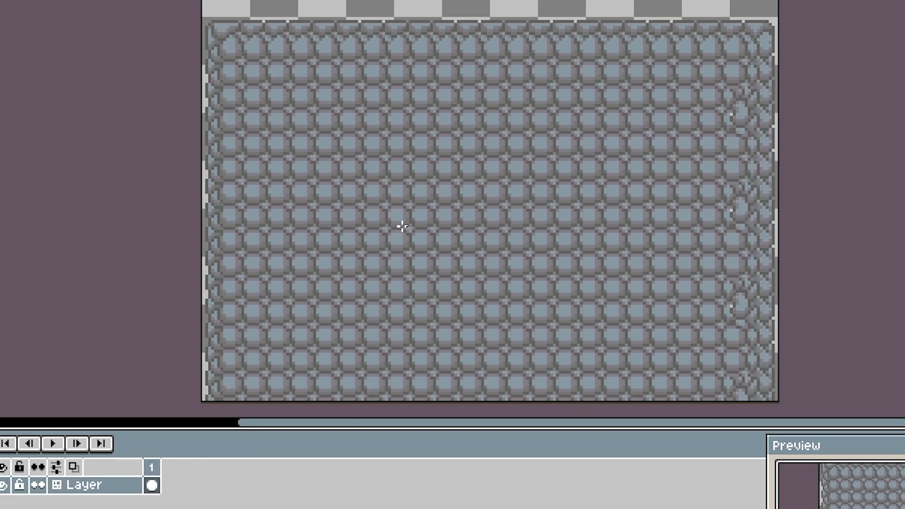
scroll(402, 227, up, 1)
drag(299, 228, 292, 284)
scroll(476, 285, down, 1)
drag(477, 285, 479, 295)
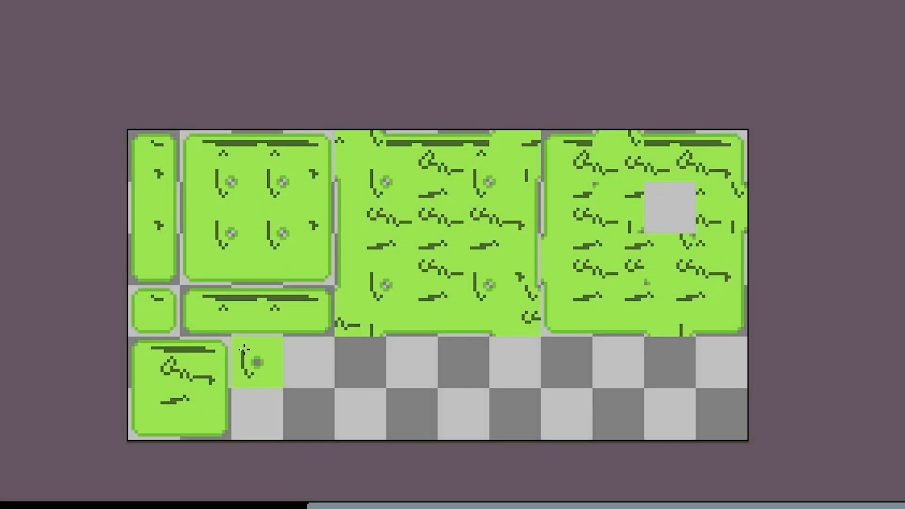
drag(246, 375, 250, 385)
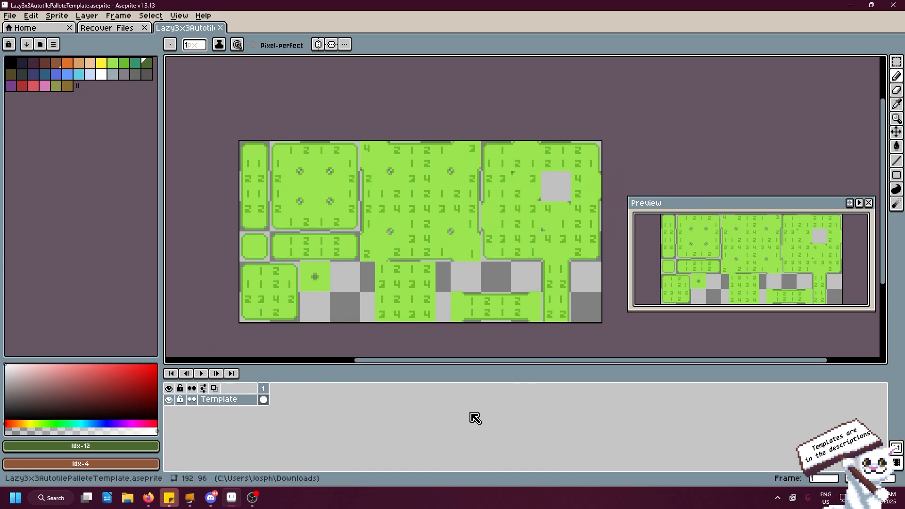
Convert the Template layer to a tilemap using a new tileset with an 8 by 8 grid
right_click(229, 401)
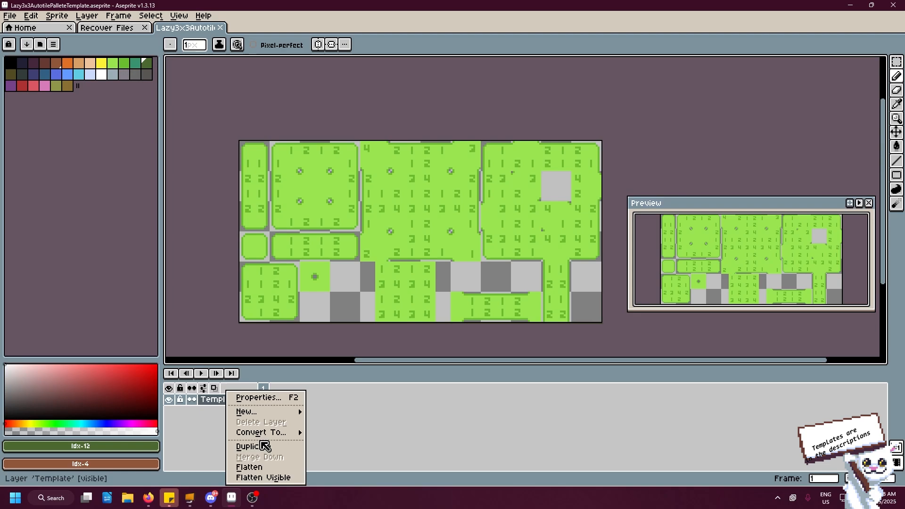
mouse_move(274, 438)
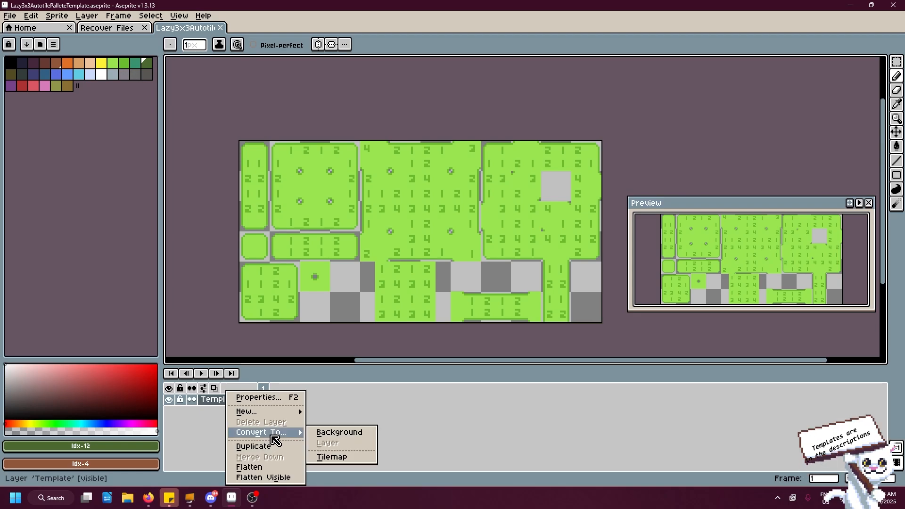
click(332, 457)
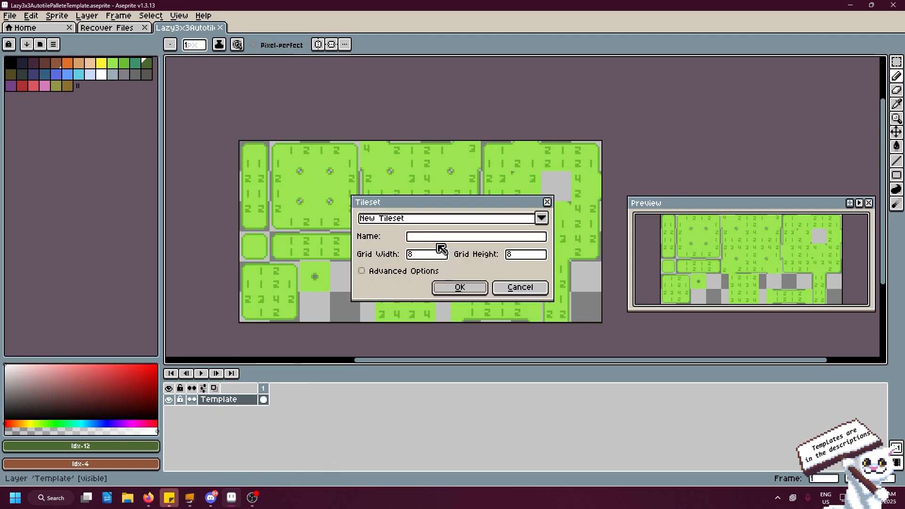
click(415, 228)
click(424, 231)
click(429, 257)
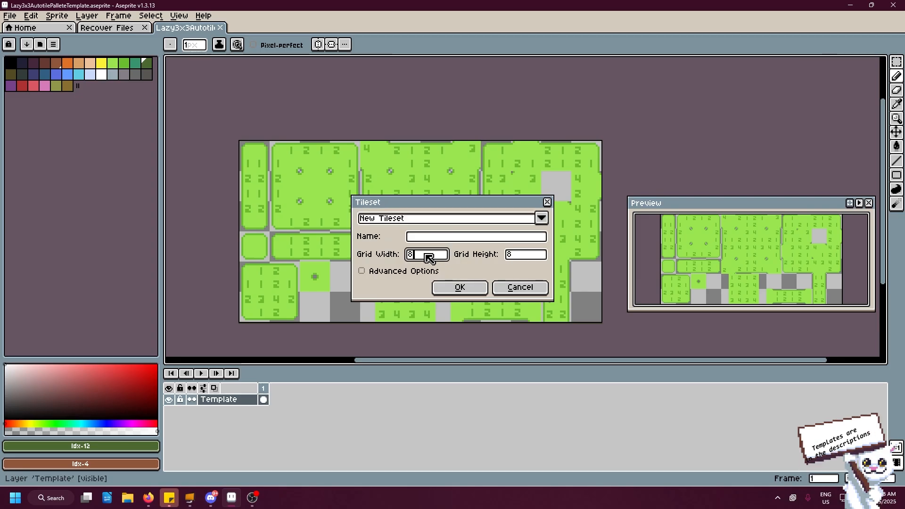
click(531, 254)
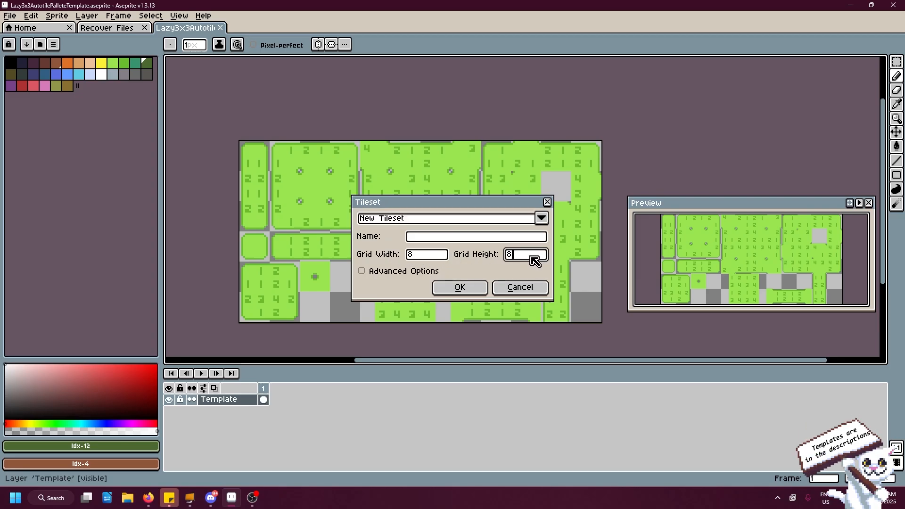
click(460, 287)
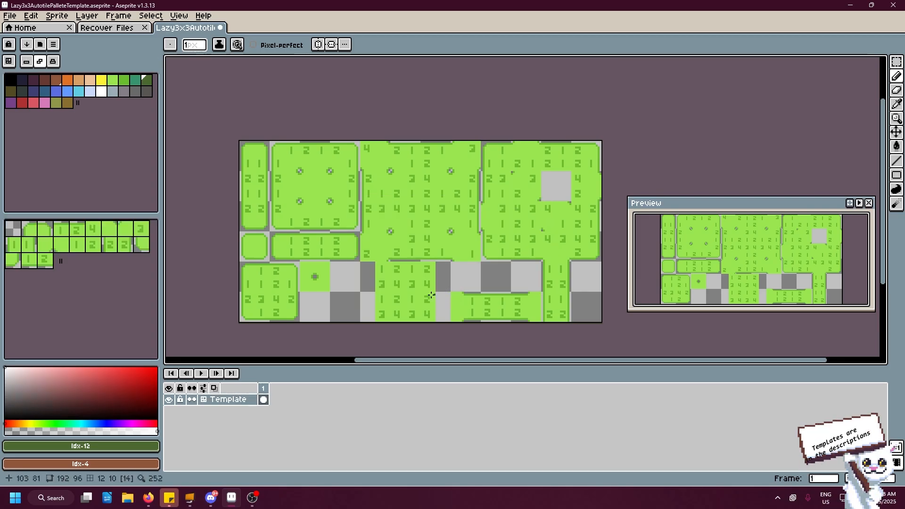
Set the sprite's grid to origin X 0, Y 0 with 8 by 8 cells
click(178, 15)
mouse_move(213, 69)
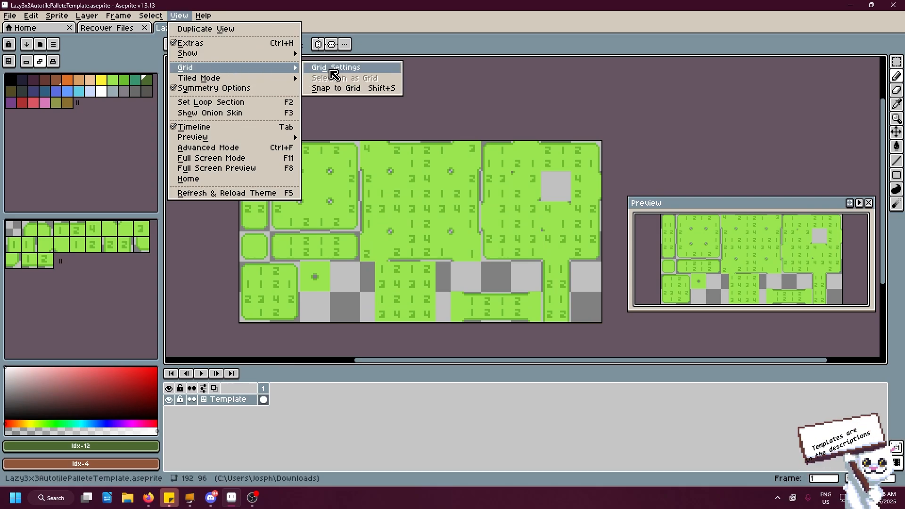
click(335, 73)
click(434, 253)
click(439, 232)
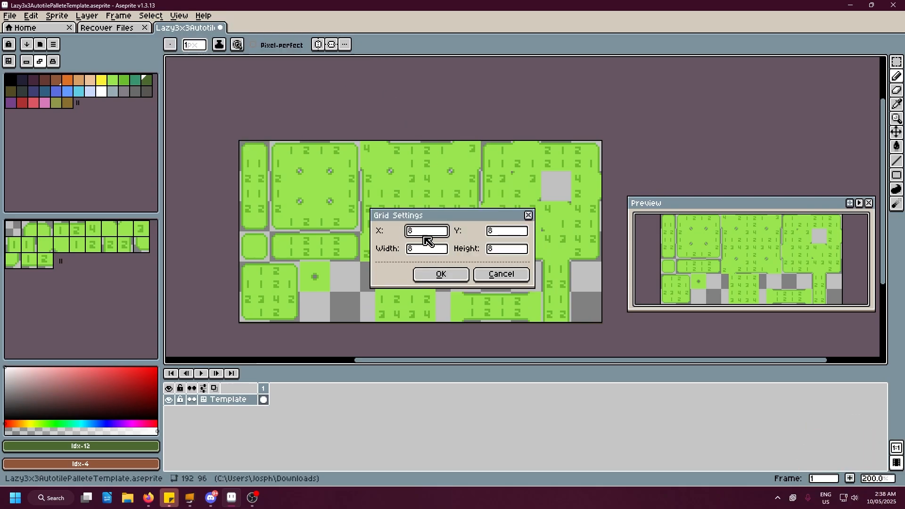
click(511, 232)
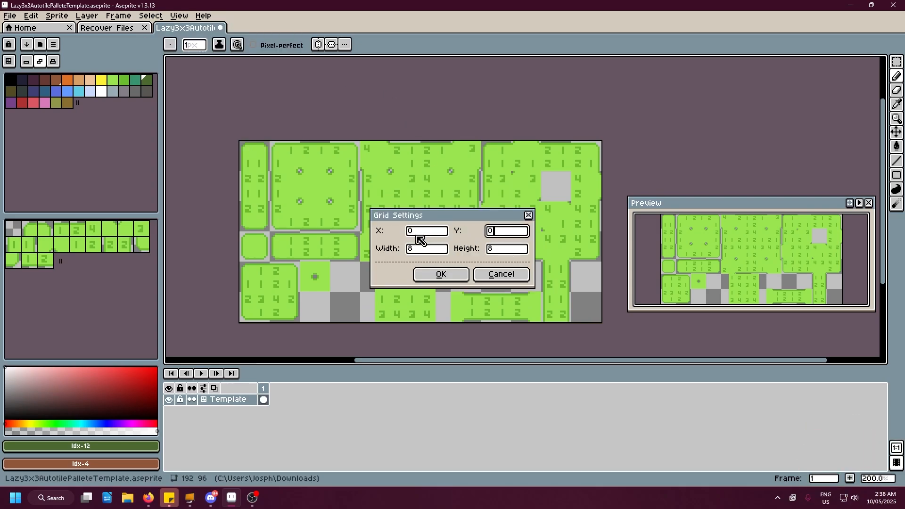
text(0)
click(424, 234)
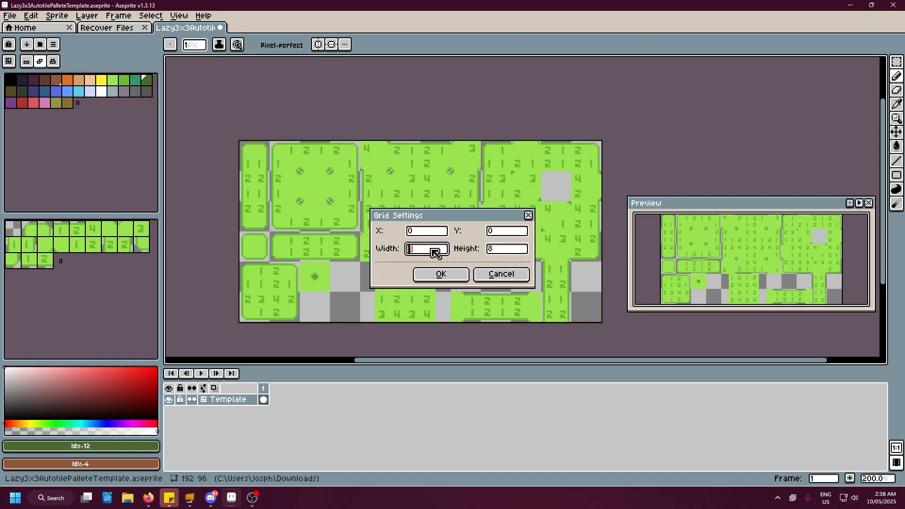
key(BackSpace)
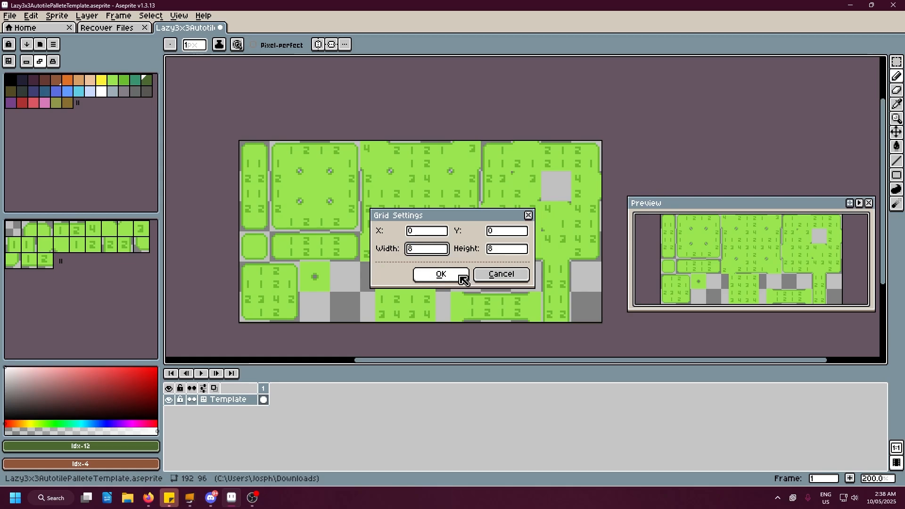
click(461, 276)
Examine how the grid lines up with the numbered tiles across the autotile template
scroll(313, 273, up, 3)
scroll(351, 229, up, 2)
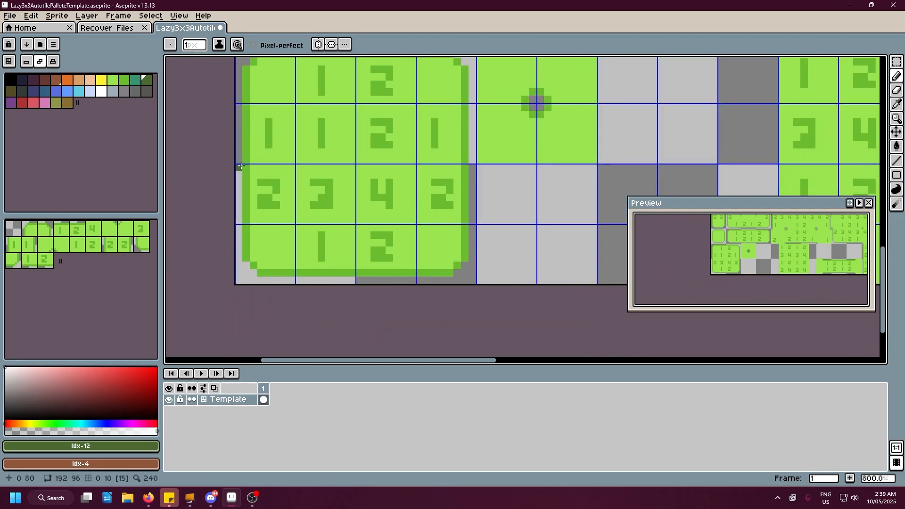
drag(240, 167, 353, 169)
key(ctrl+z)
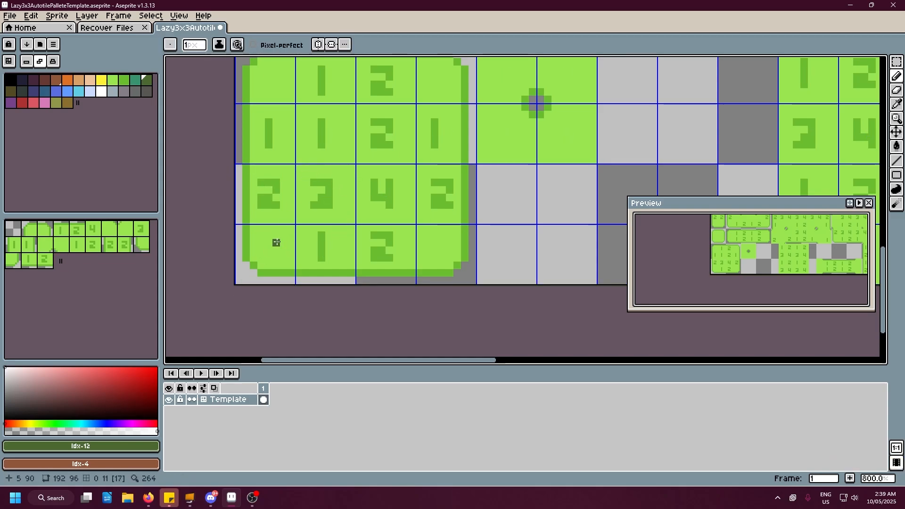
scroll(277, 242, down, 3)
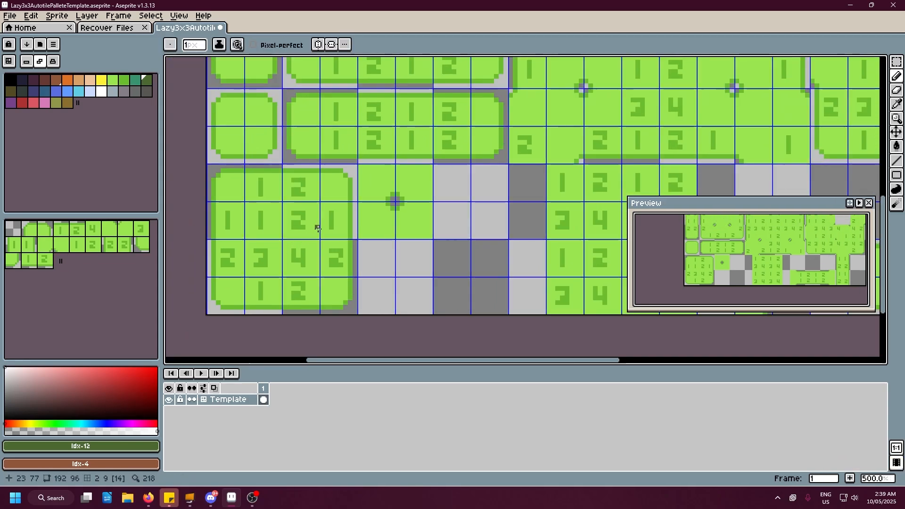
scroll(318, 228, down, 3)
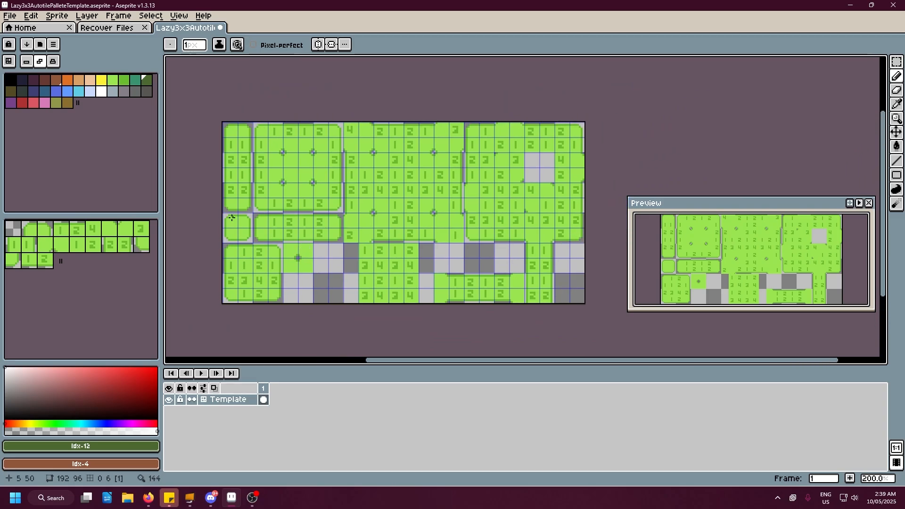
click(10, 15)
mouse_move(182, 18)
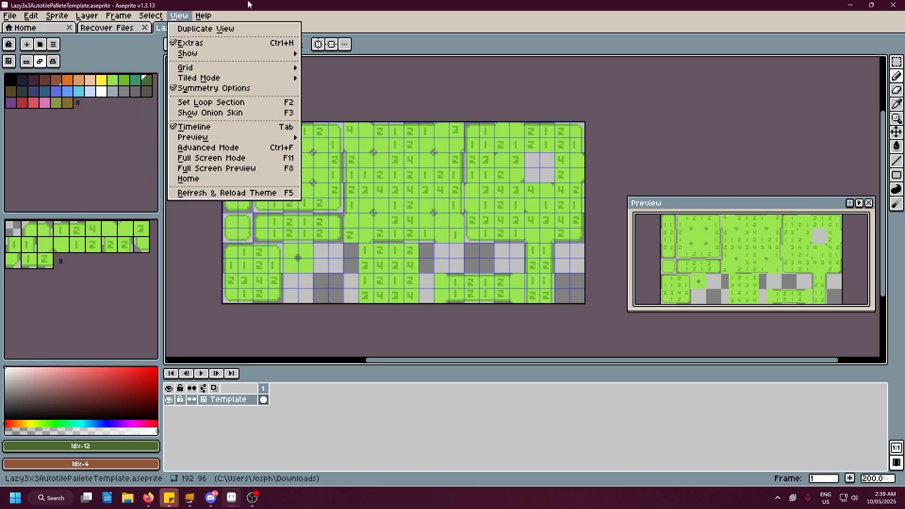
click(291, 17)
scroll(275, 304, up, 2)
drag(247, 301, 280, 302)
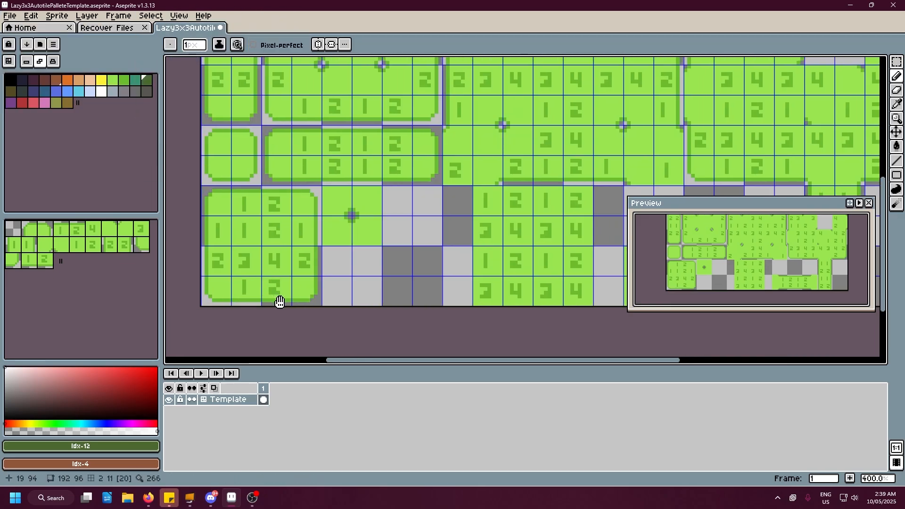
scroll(275, 302, up, 1)
drag(511, 239, 284, 272)
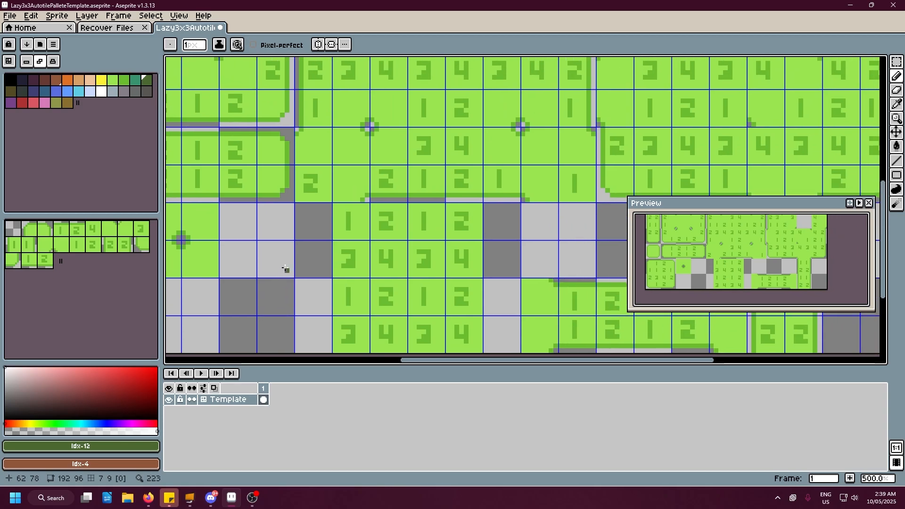
scroll(318, 228, down, 2)
drag(319, 228, 247, 248)
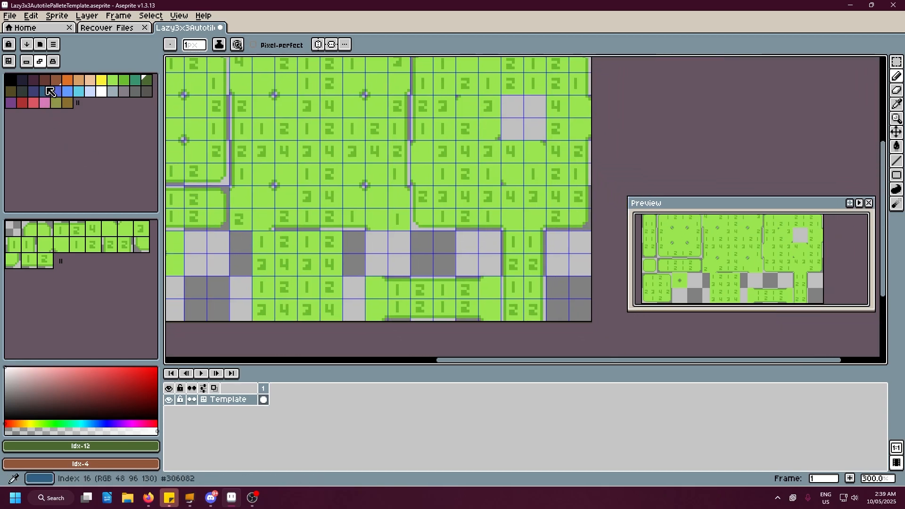
Choose the Paint Bucket tool with the dark brown palette colour at index 3 as foreground
click(33, 80)
scroll(283, 281, up, 1)
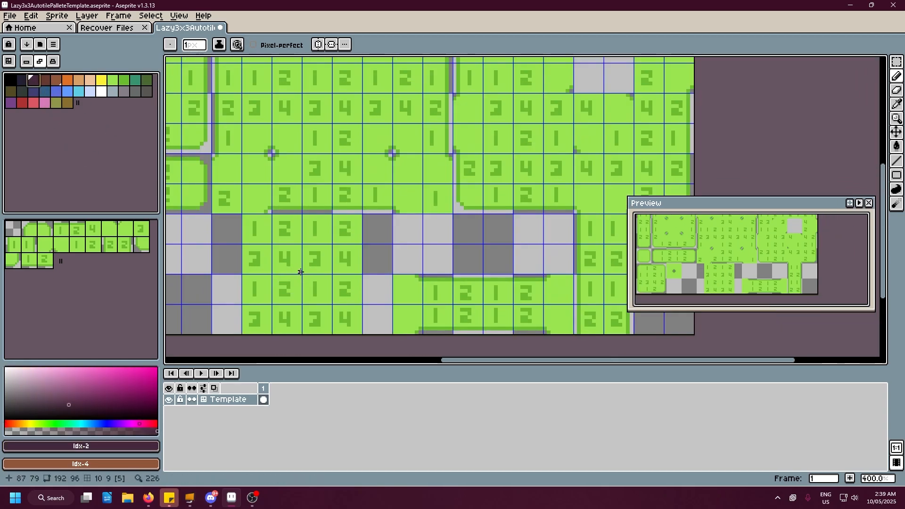
drag(278, 257, 328, 208)
scroll(329, 243, up, 1)
click(45, 80)
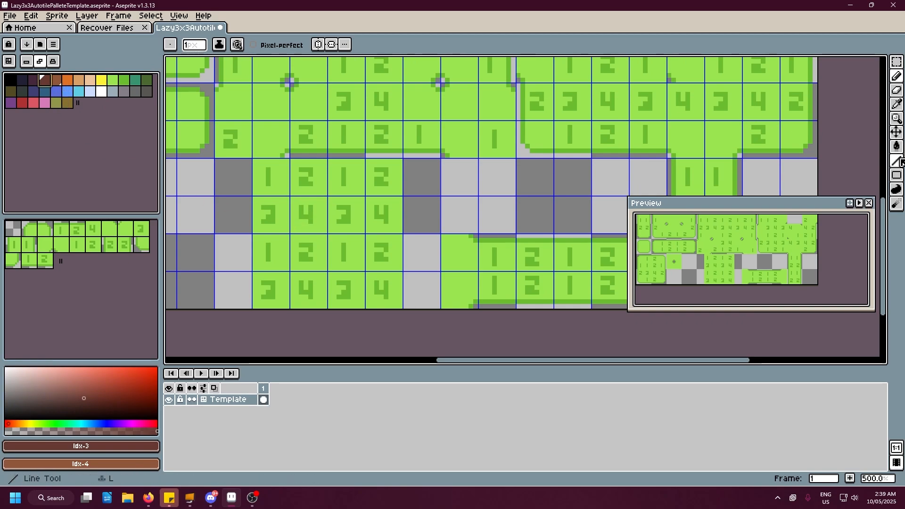
click(896, 147)
click(79, 80)
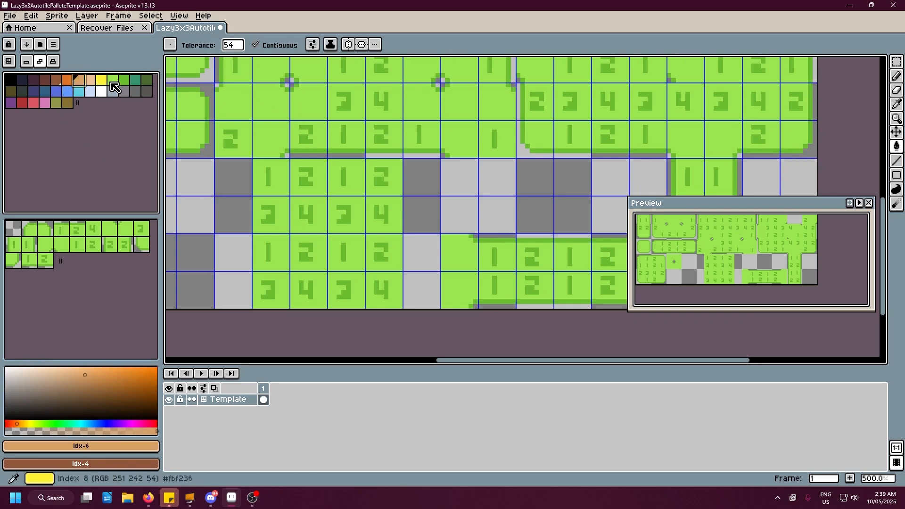
click(101, 82)
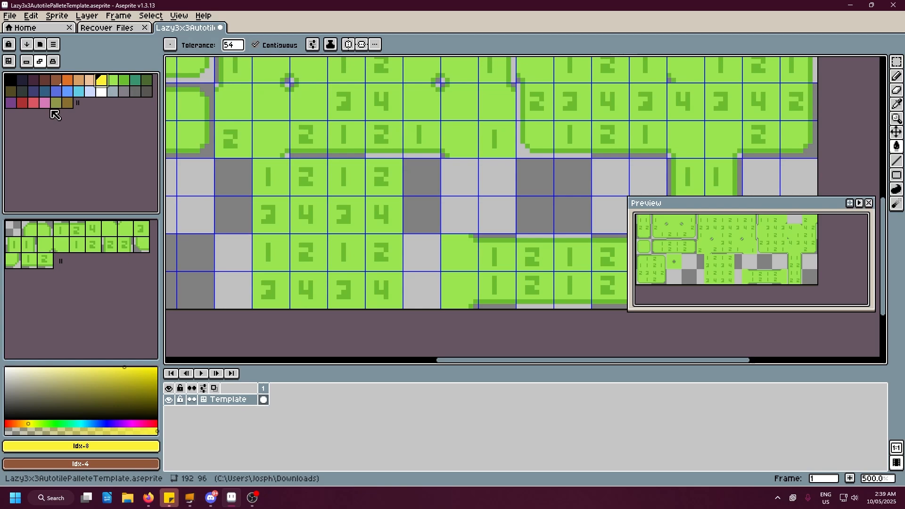
click(23, 93)
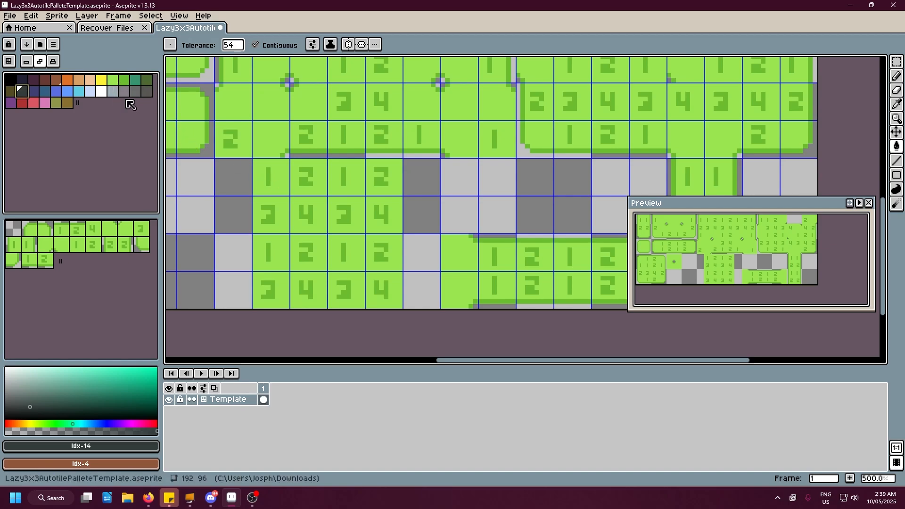
click(47, 83)
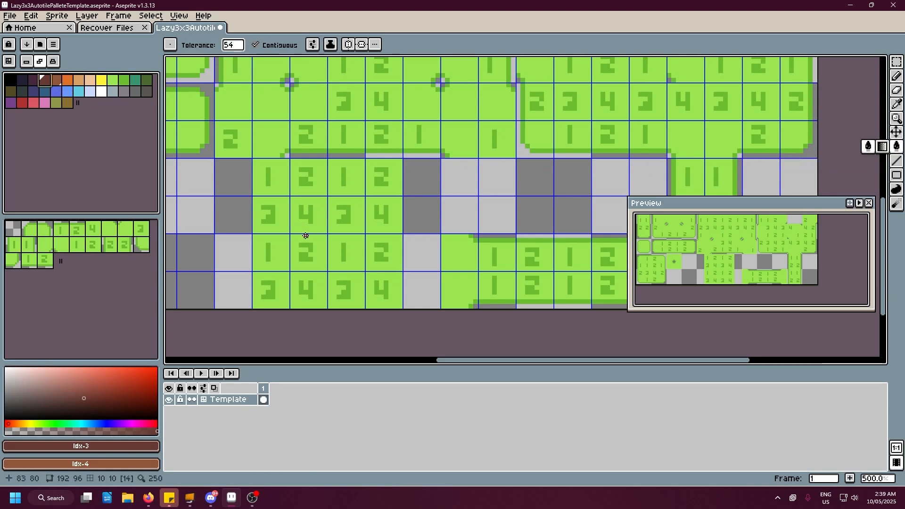
Try flood-filling the connected green tiles in the template's middle section with dark brown, and undo the fill
mouse_move(311, 227)
mouse_down()
mouse_move(359, 234)
mouse_move(403, 194)
mouse_move(408, 203)
mouse_up()
click(407, 208)
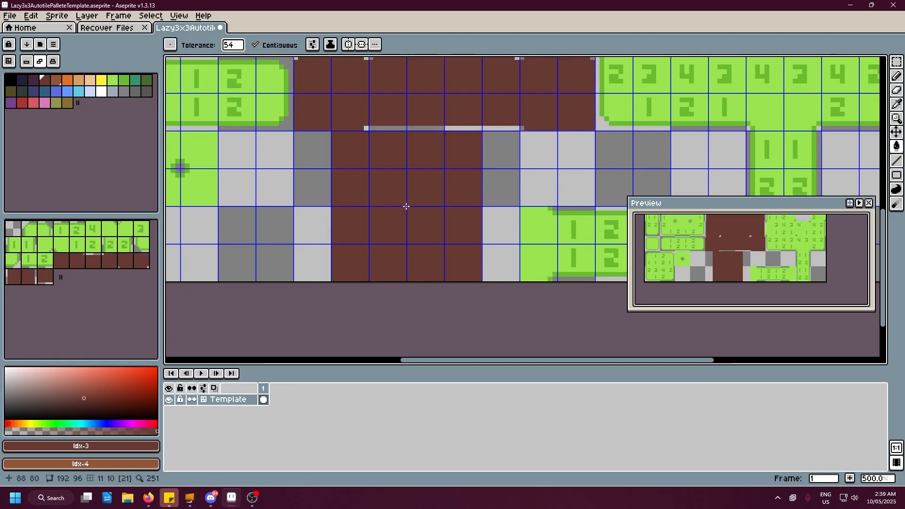
drag(358, 221, 468, 234)
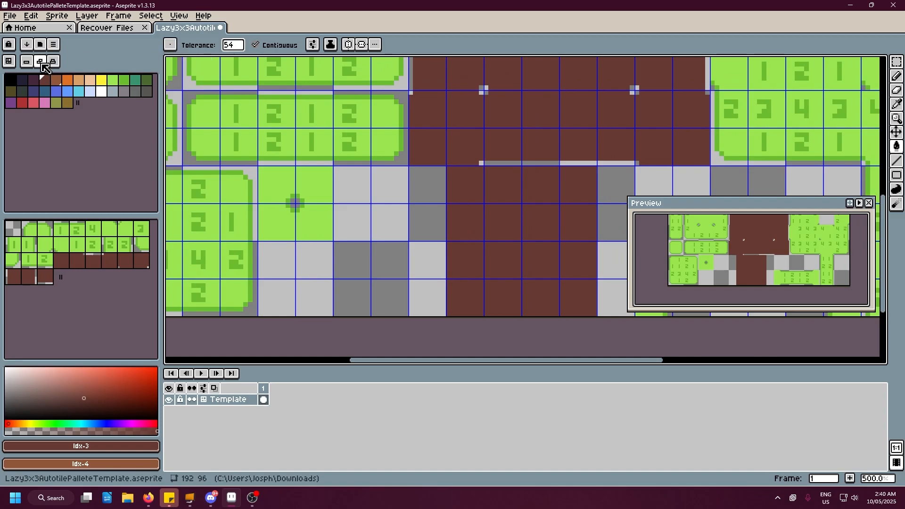
scroll(180, 136, down, 3)
key(ctrl+z)
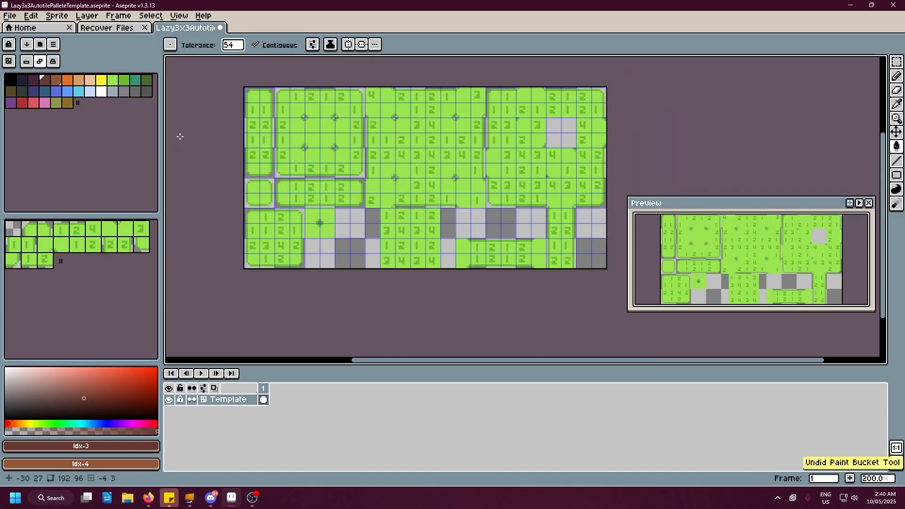
Set the tileset mode to Manual and paint a dark brown blob over the number 4 tile with the Pencil tool
click(25, 62)
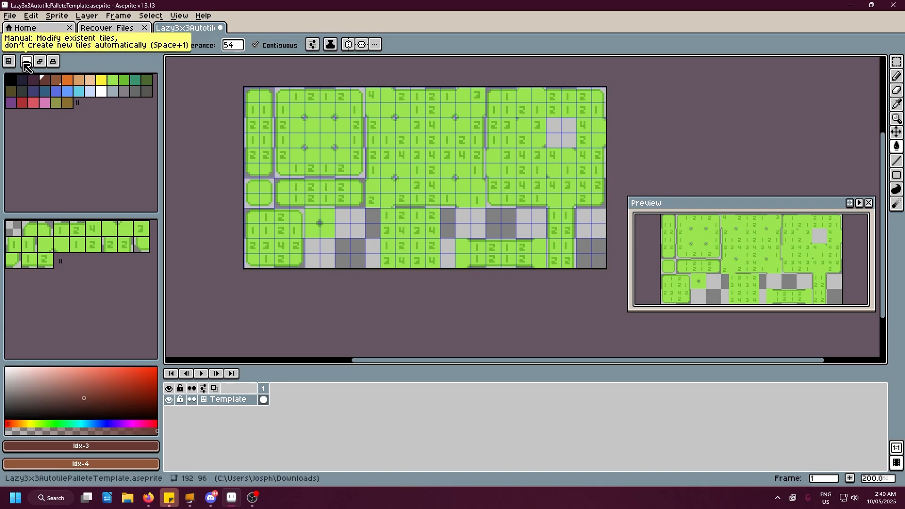
scroll(301, 226, up, 3)
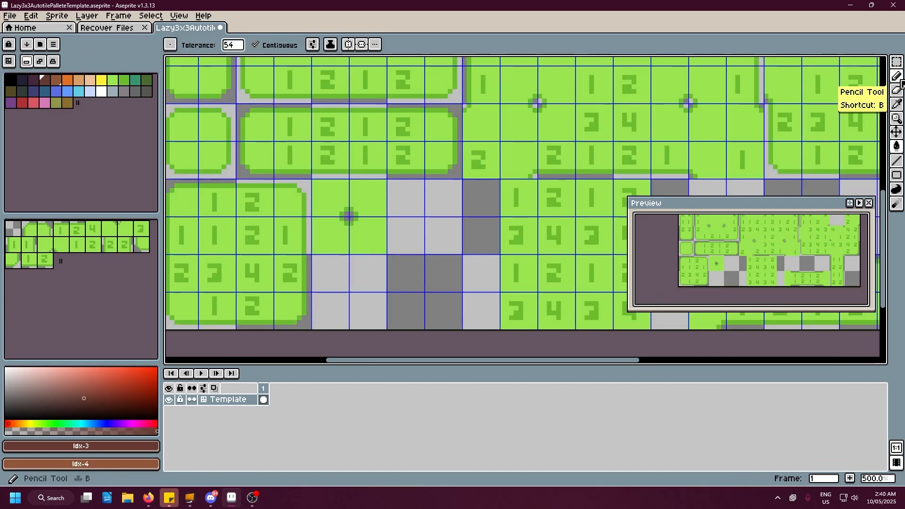
click(896, 76)
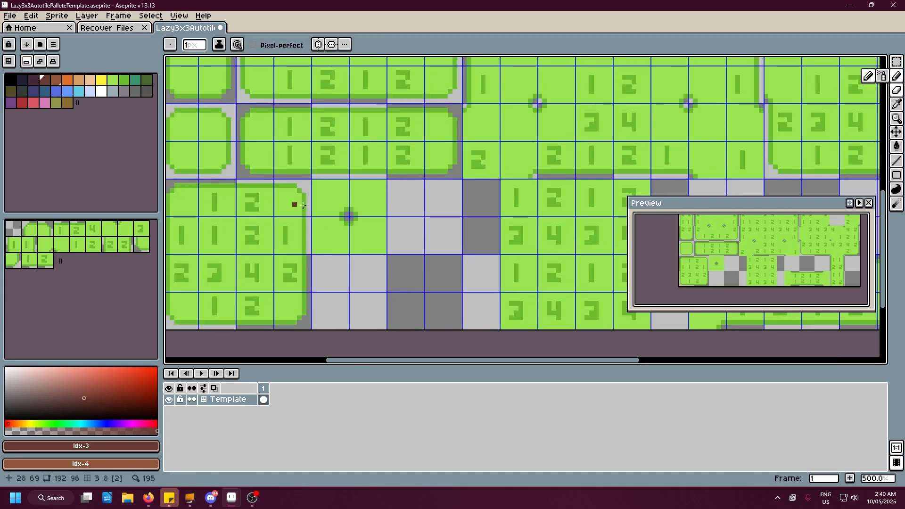
mouse_move(564, 238)
mouse_down()
mouse_move(551, 242)
mouse_move(565, 234)
mouse_move(559, 226)
mouse_up()
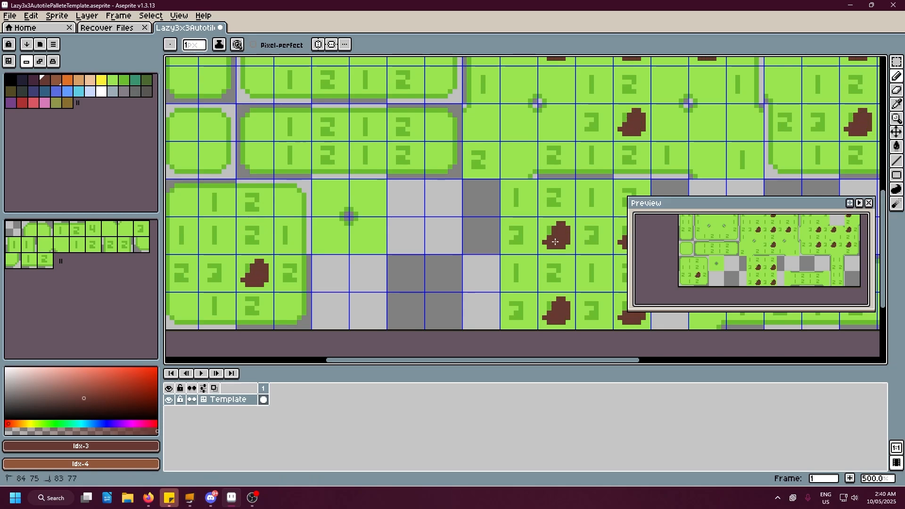
Undo the dark brown blob, try painting one over a number 4 tile in Auto tileset mode, and undo it
key(ctrl+z)
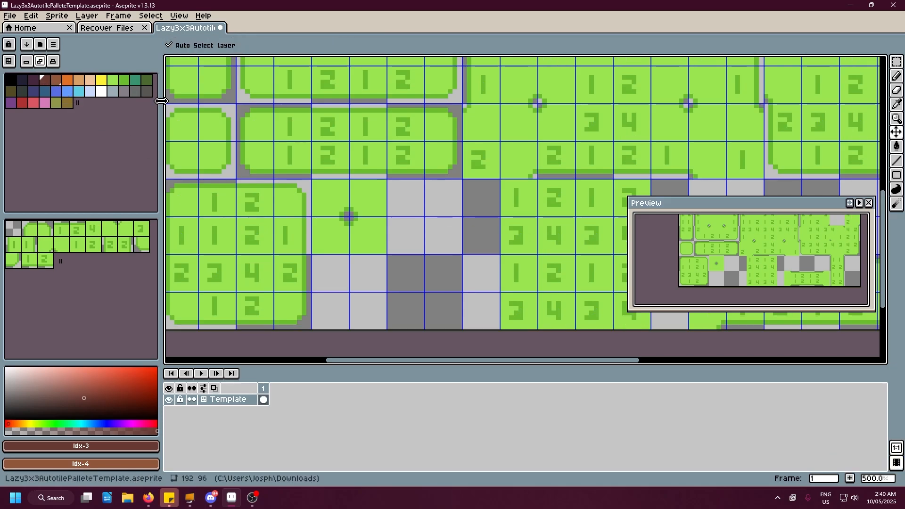
click(41, 61)
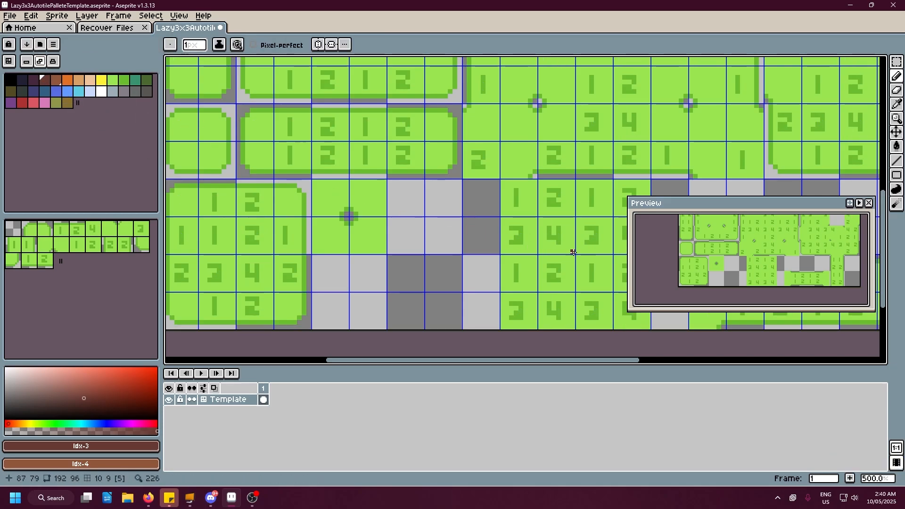
drag(564, 232, 547, 238)
scroll(586, 213, right, 2)
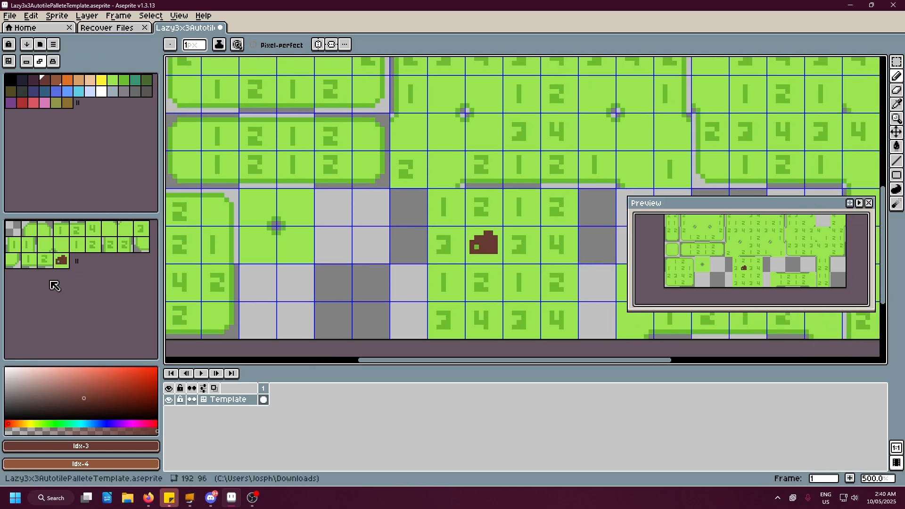
key(ctrl)
key(ctrl+z)
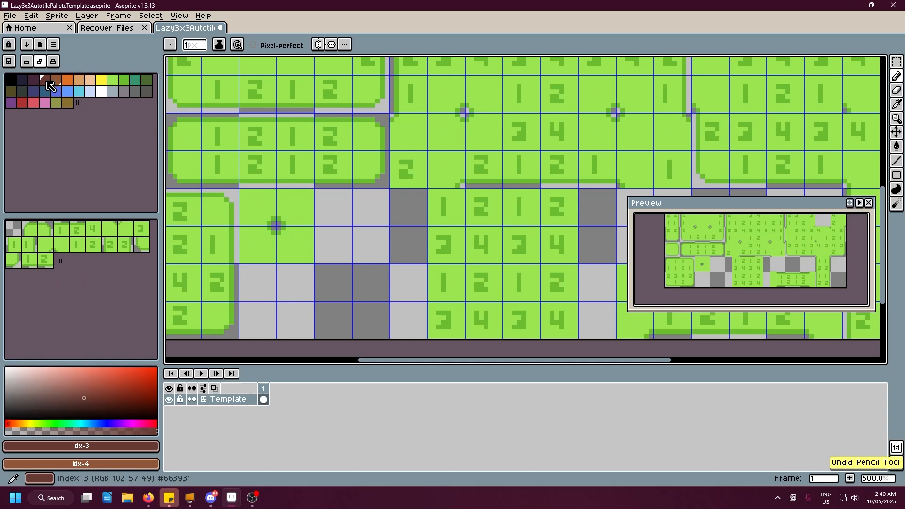
Return the tileset mode to Manual and paint a dark brown blob over the number 1 tile inside the template's lower-left block
click(27, 62)
drag(334, 250, 556, 184)
scroll(396, 233, down, 4)
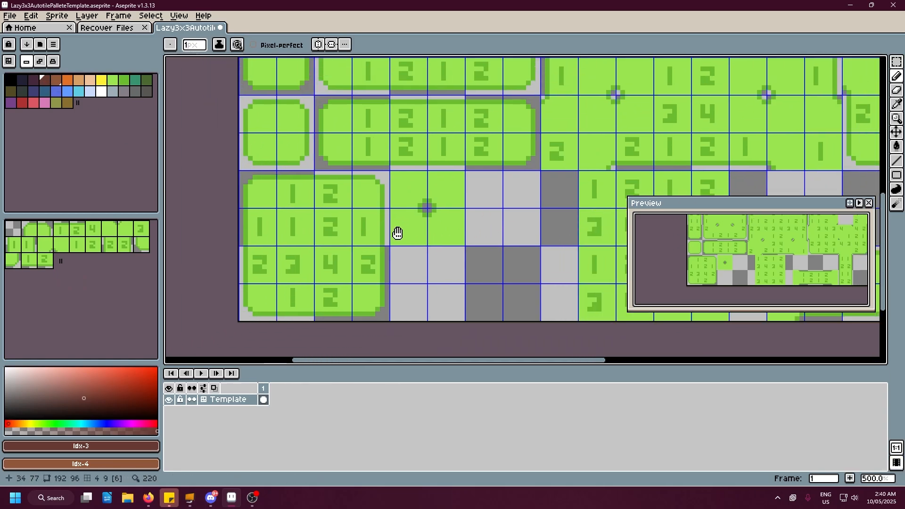
scroll(391, 253, up, 1)
drag(398, 254, 482, 232)
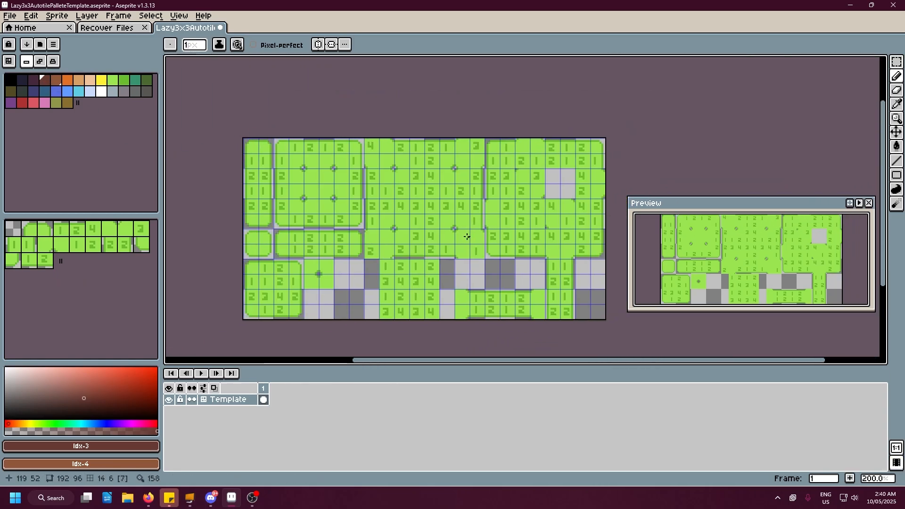
scroll(307, 259, up, 2)
mouse_move(307, 251)
mouse_down()
mouse_move(409, 160)
mouse_move(267, 219)
mouse_move(229, 240)
mouse_move(238, 249)
mouse_move(233, 244)
mouse_up()
scroll(386, 168, up, 1)
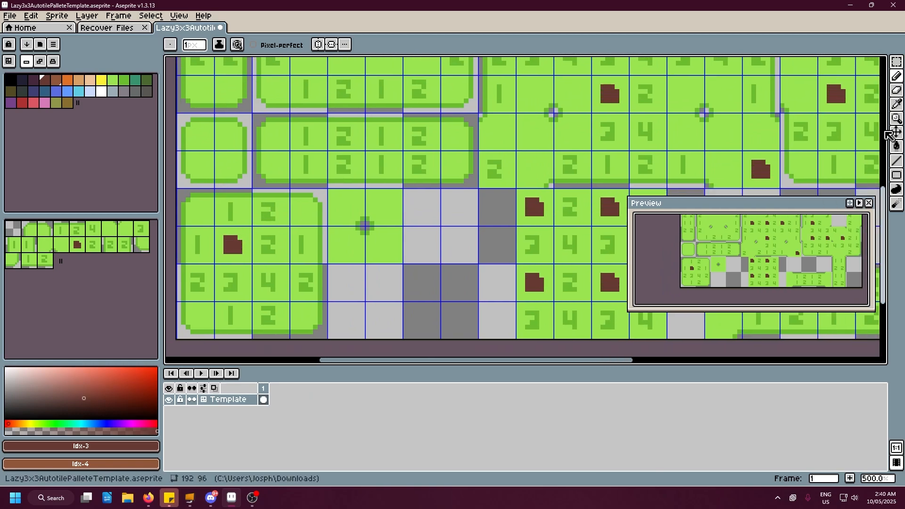
Flood-fill the green tiles of the lower-left block and the small inner-corner block beside it with dark brown
key(g)
click(248, 253)
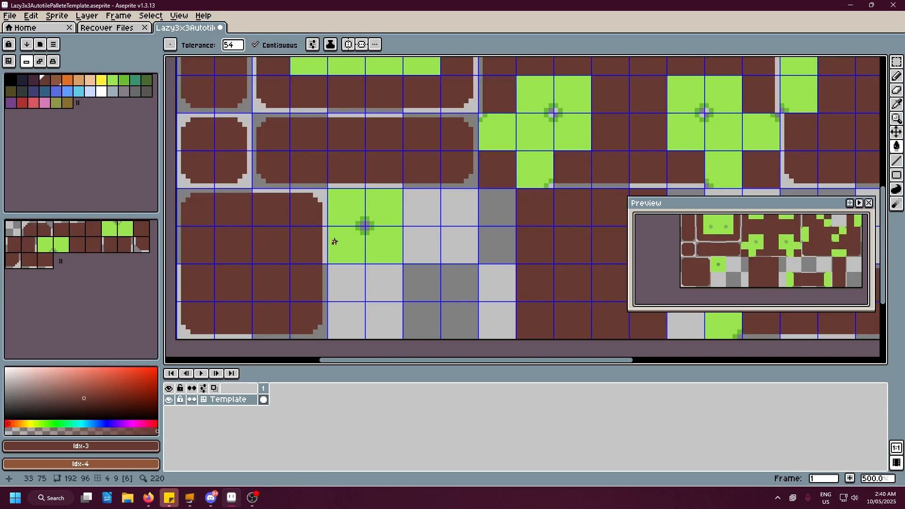
scroll(334, 242, left, 3)
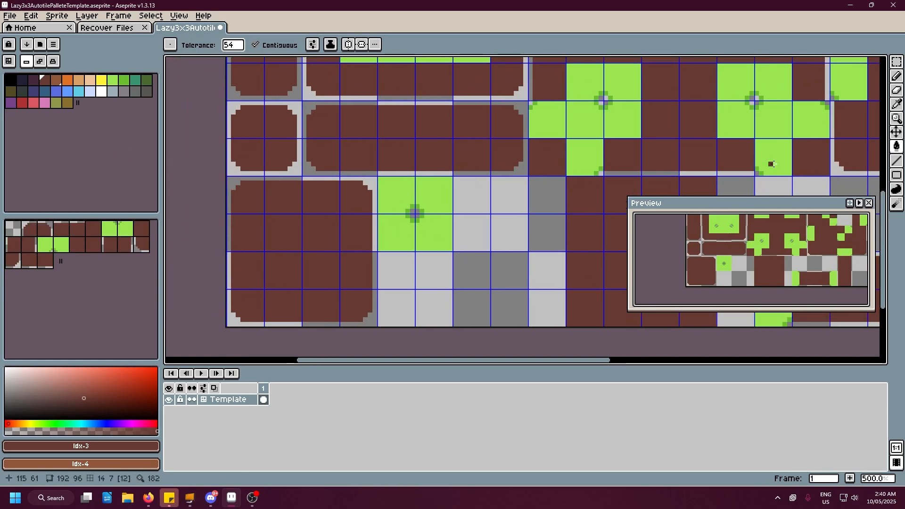
click(422, 237)
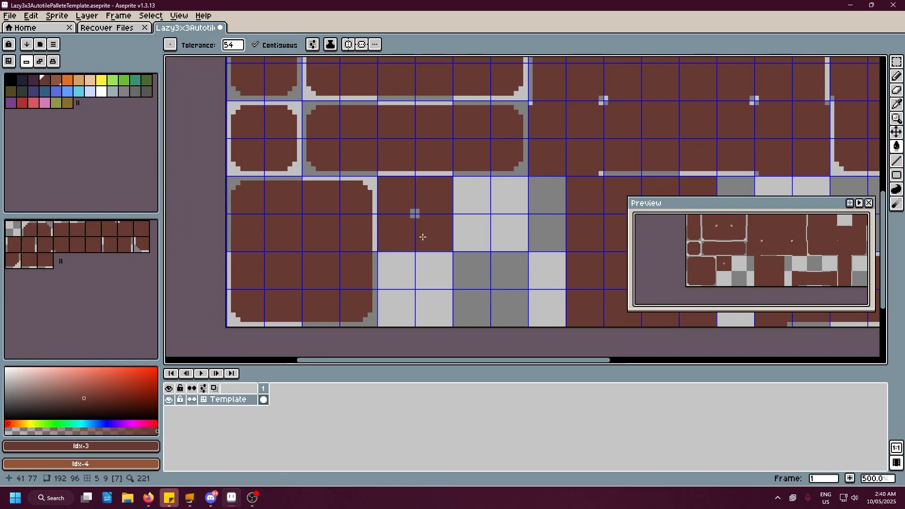
Draw a one-pixel green border in palette index 10 around all four sides of the lower-left block with the Pencil tool
click(896, 76)
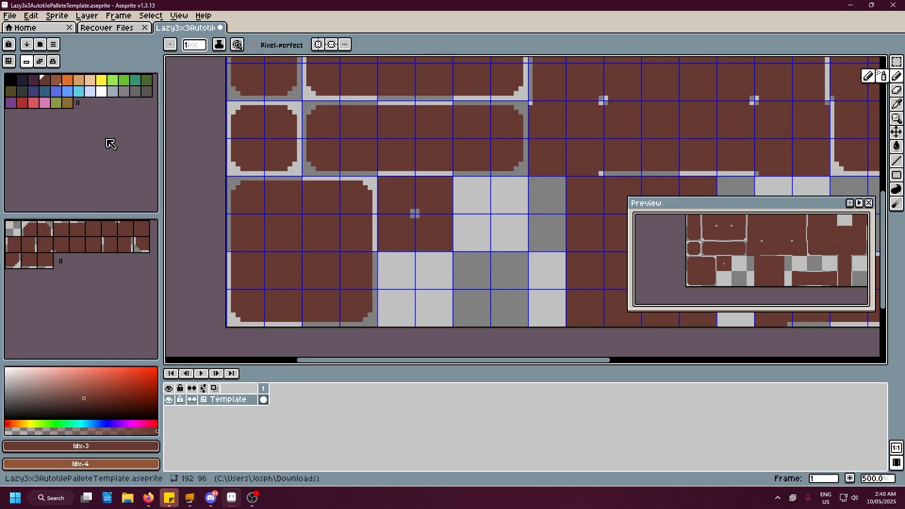
click(124, 80)
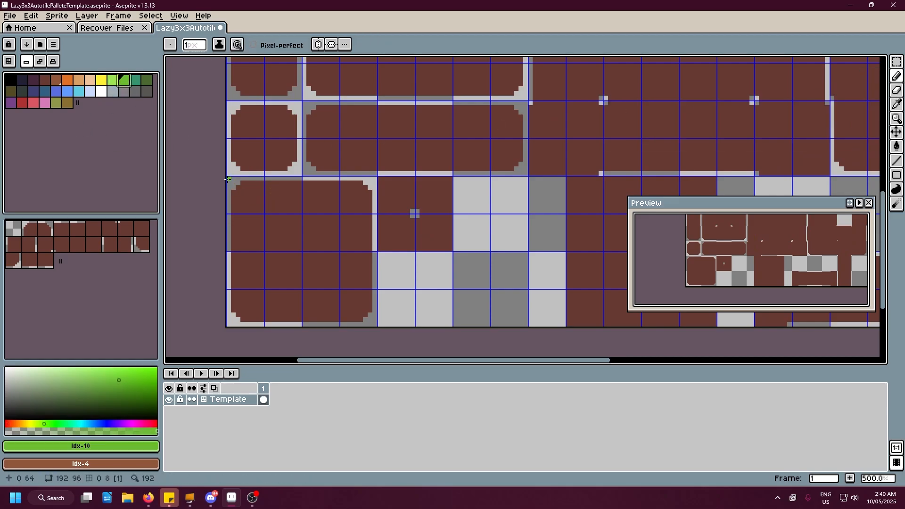
drag(227, 179, 230, 325)
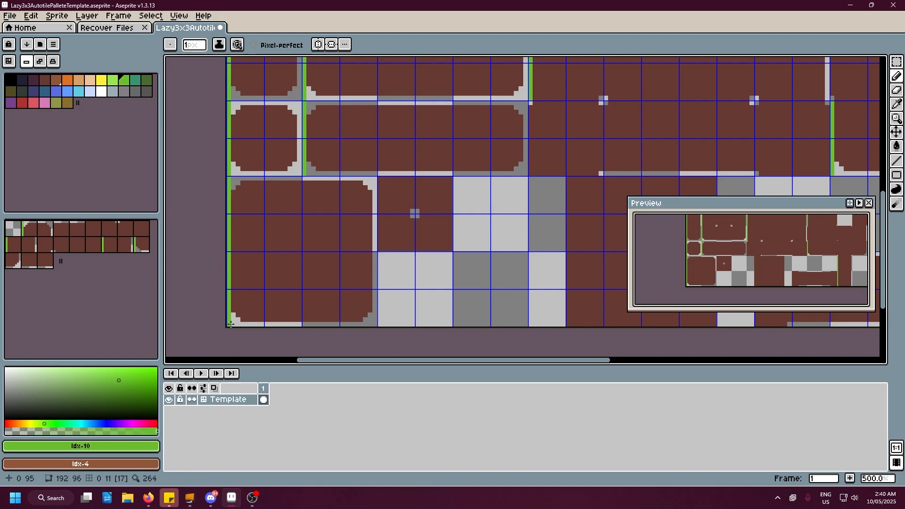
shift+click(374, 325)
shift+click(376, 180)
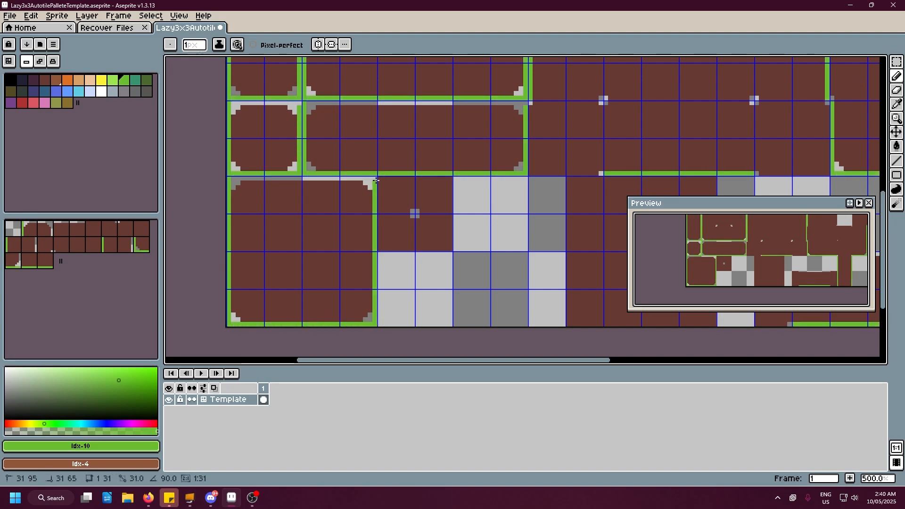
shift+click(230, 177)
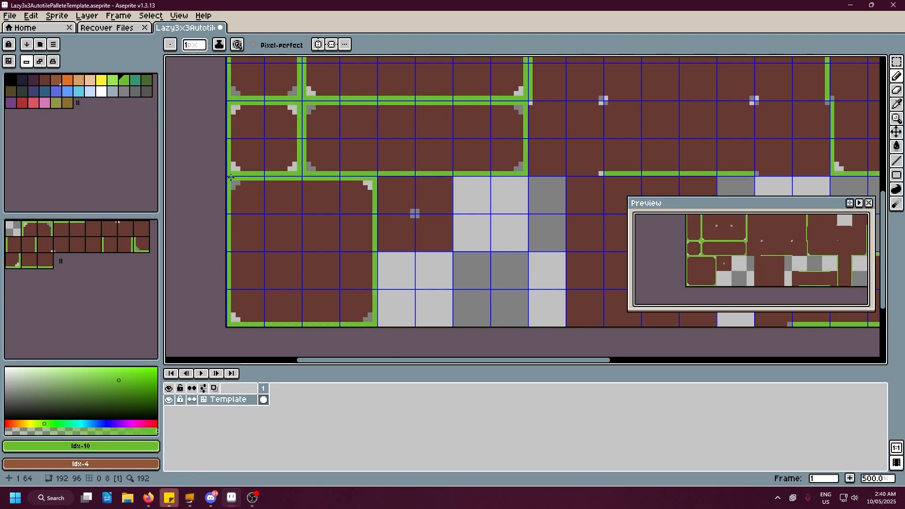
Round the inner corners of the lower-left block's border with green pixels
click(236, 183)
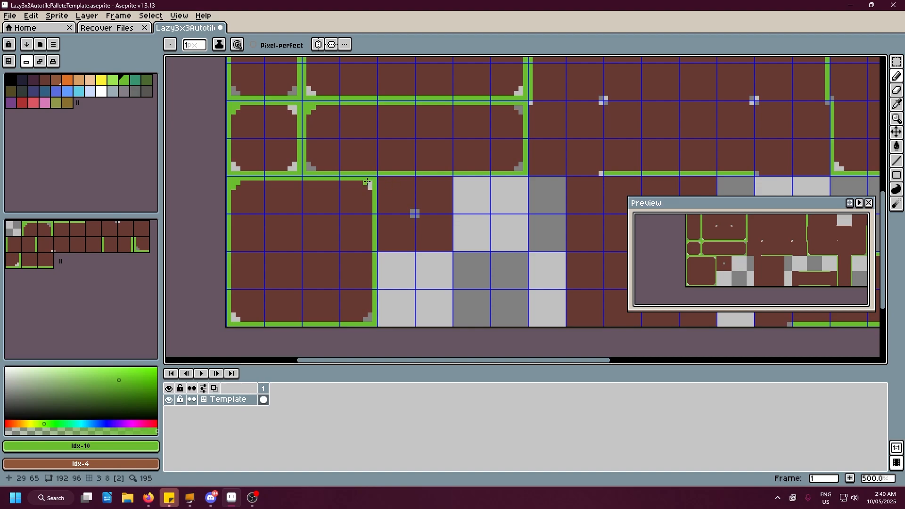
click(368, 182)
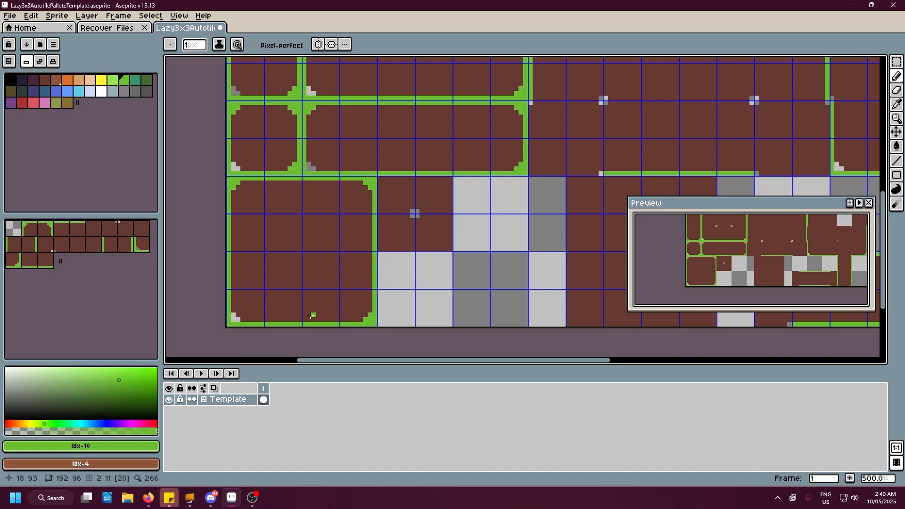
drag(229, 315, 231, 319)
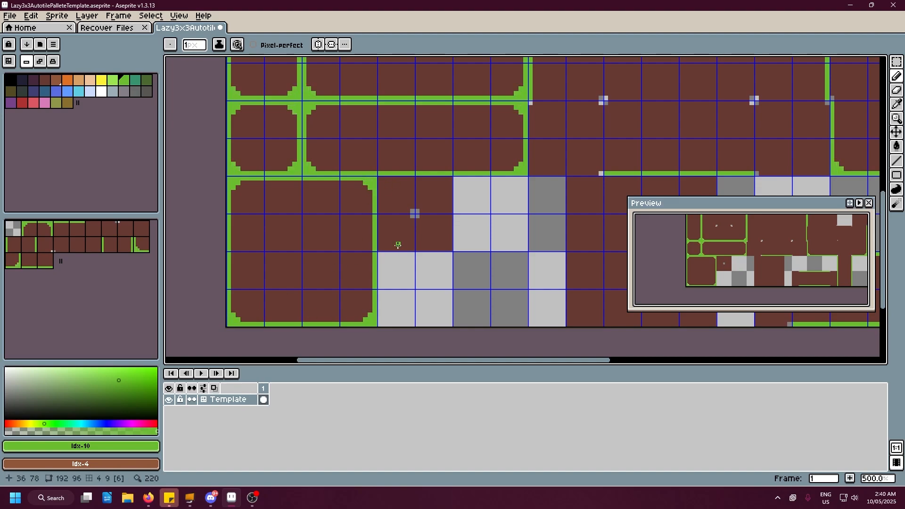
Paint a small green cross over the grey centre of the two-by-two inner-corner block beside the bordered block
drag(415, 213, 413, 213)
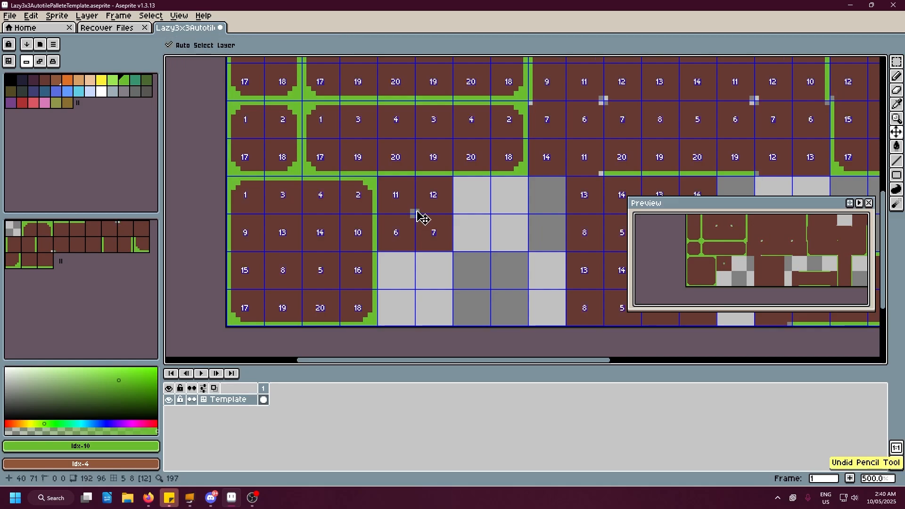
click(418, 212)
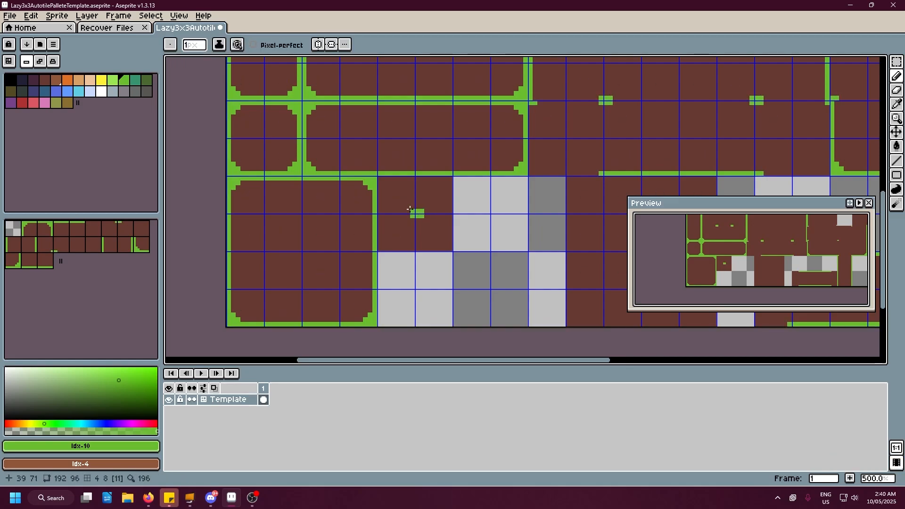
key(ctrl+z)
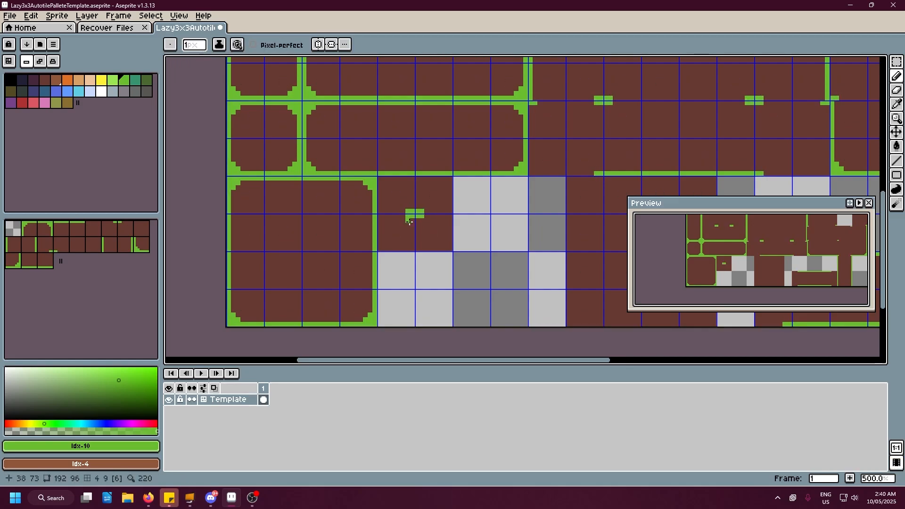
click(414, 221)
drag(414, 206, 417, 205)
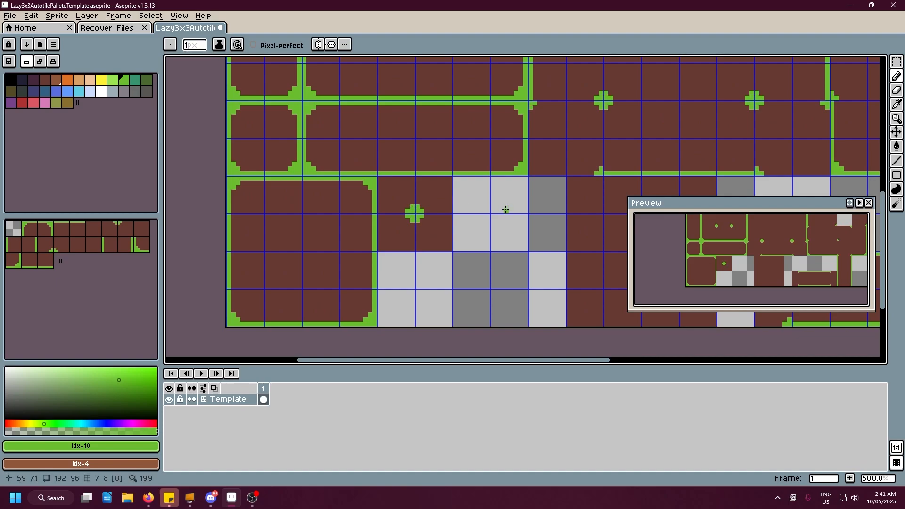
mouse_move(506, 209)
mouse_down()
mouse_move(357, 192)
mouse_move(507, 201)
mouse_up()
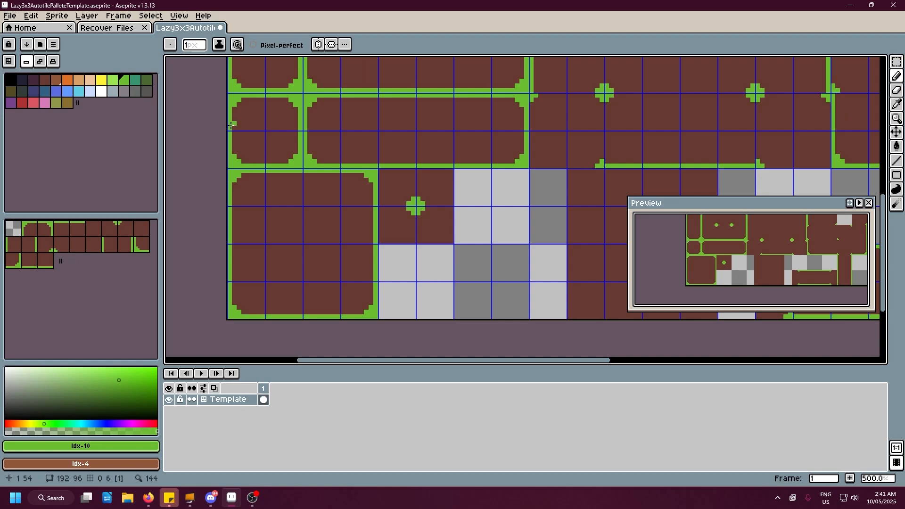
Select the 32 by 32 pixel lower-left block with the Rectangular Marquee, keeping green index 10 as the foreground
click(896, 62)
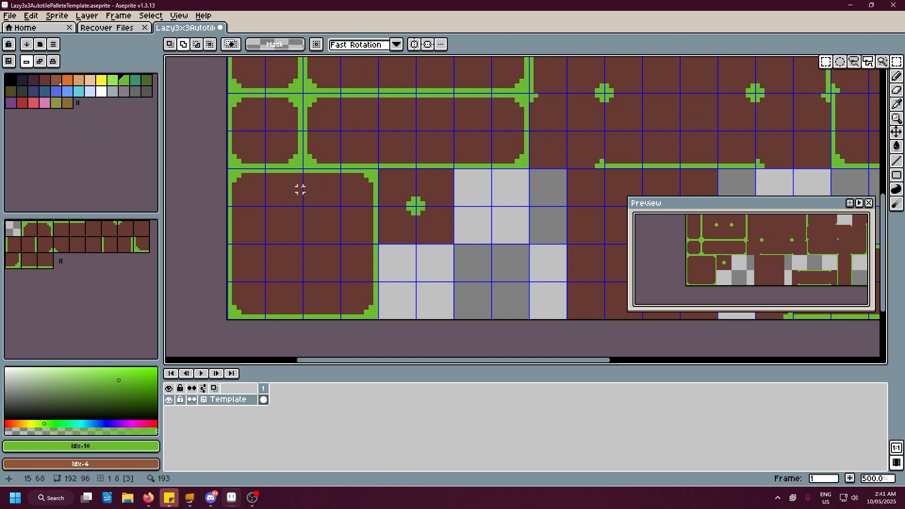
drag(230, 170, 350, 302)
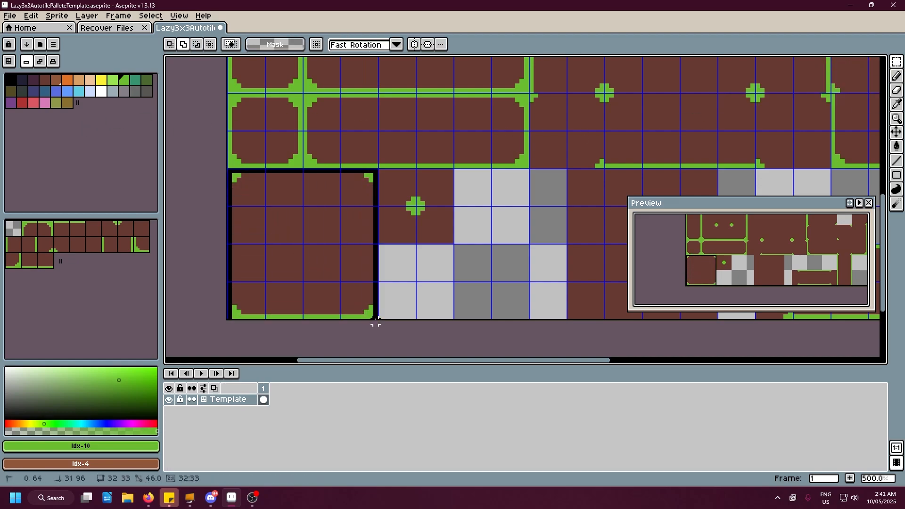
click(124, 81)
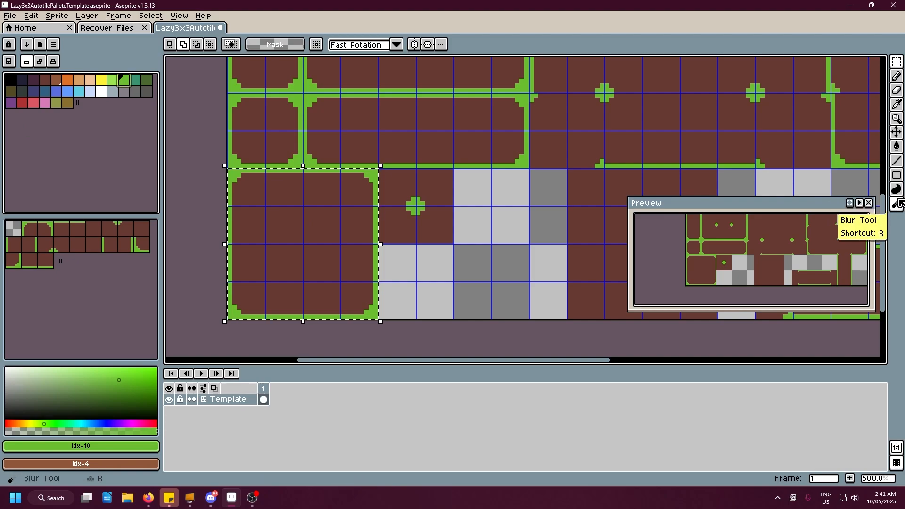
Choose the Spray tool for painting inside the selected block
click(896, 147)
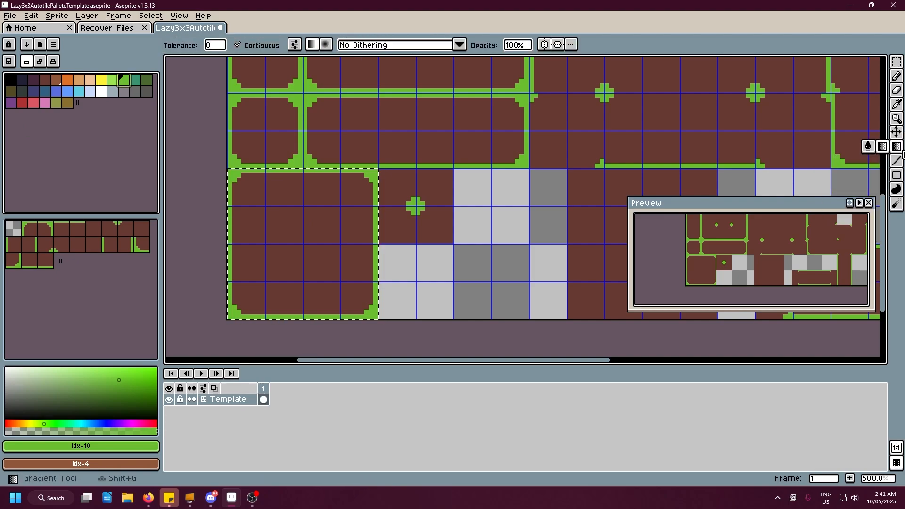
click(897, 204)
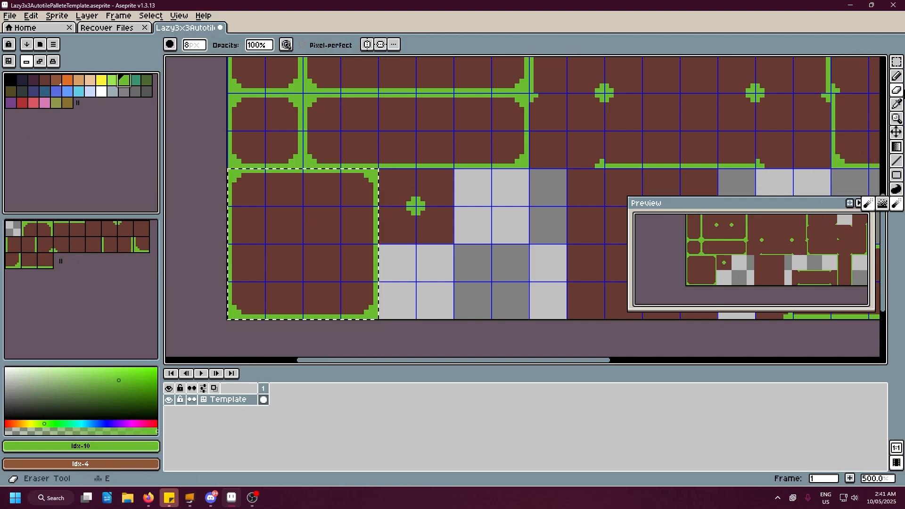
click(897, 77)
click(883, 77)
key(ctrl+z)
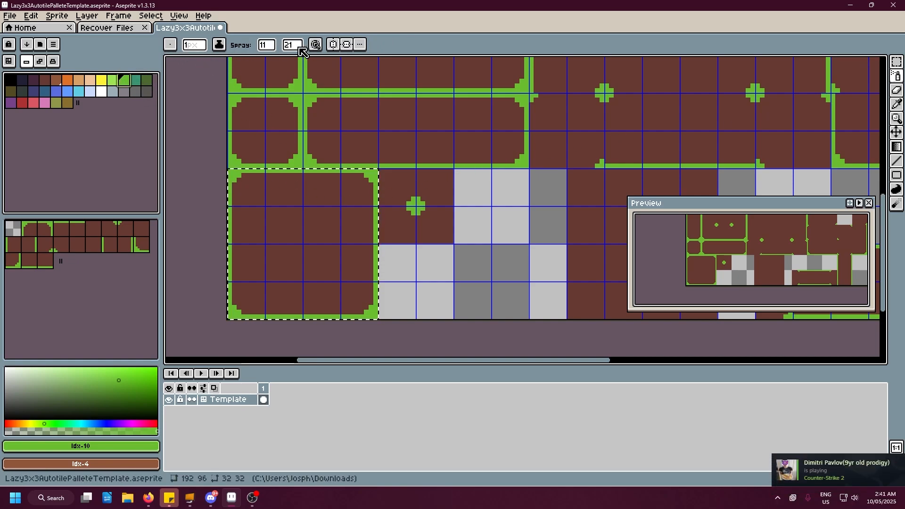
Try spraying green over the selected block's upper-right corner twice, undoing each stroke
drag(372, 185, 354, 221)
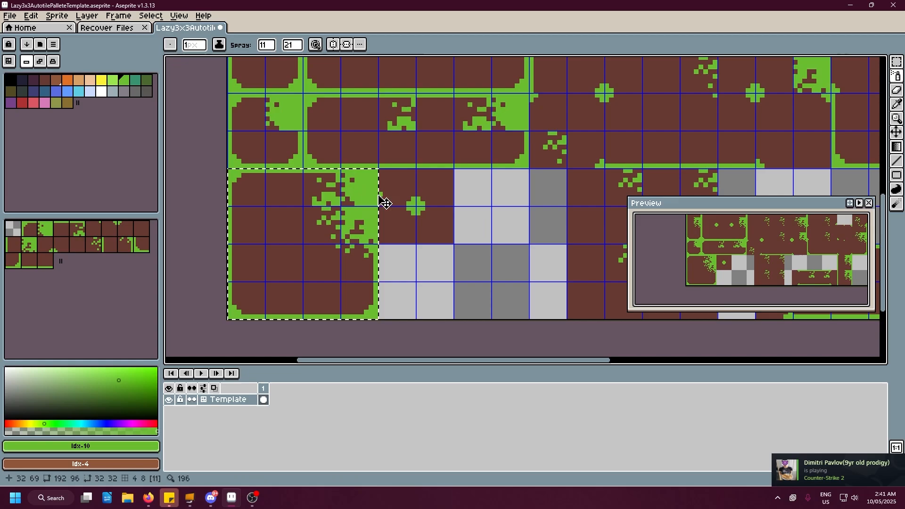
key(ctrl+z)
drag(353, 182, 363, 216)
key(ctrl+z)
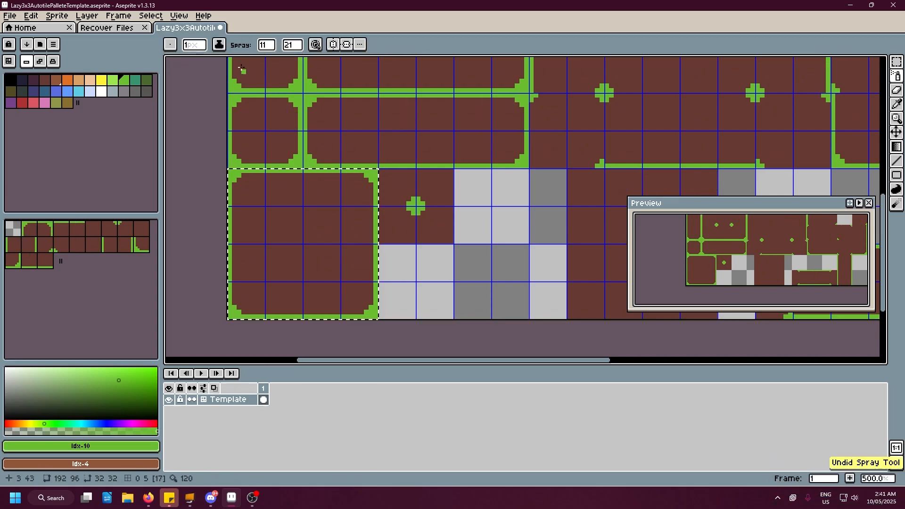
Set the spray width to 5, test it along the block's upper-right edge, and undo the stroke
click(266, 44)
text(5)
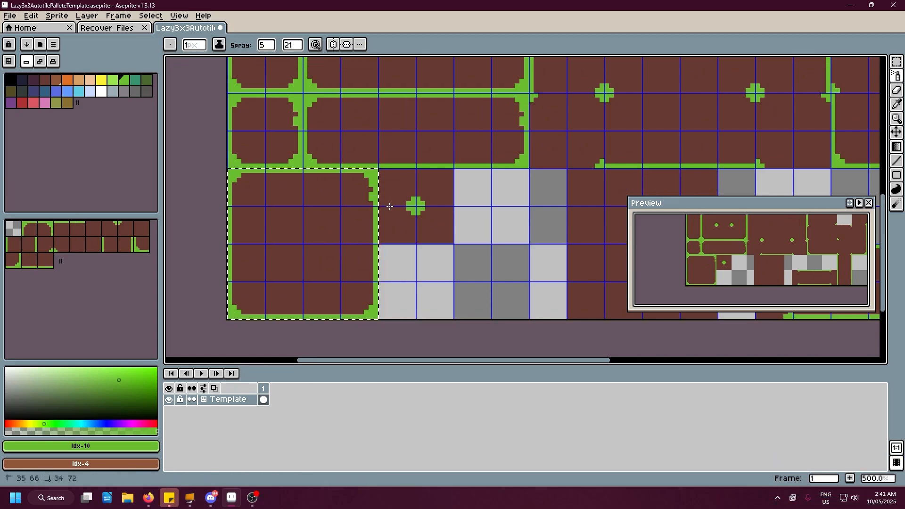
key(ctrl+z)
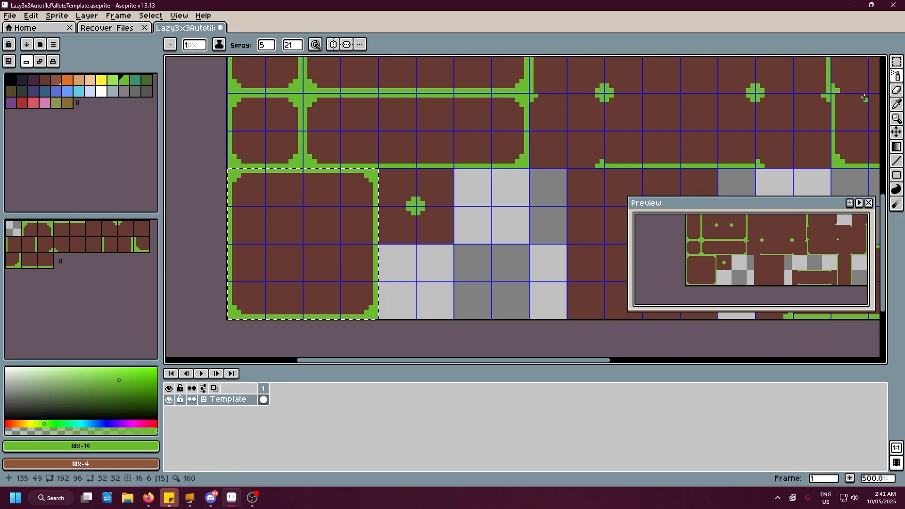
Set the spray speed to 6, test it near the block's upper-right corner, and undo the stroke
click(297, 47)
drag(305, 65, 293, 65)
click(376, 203)
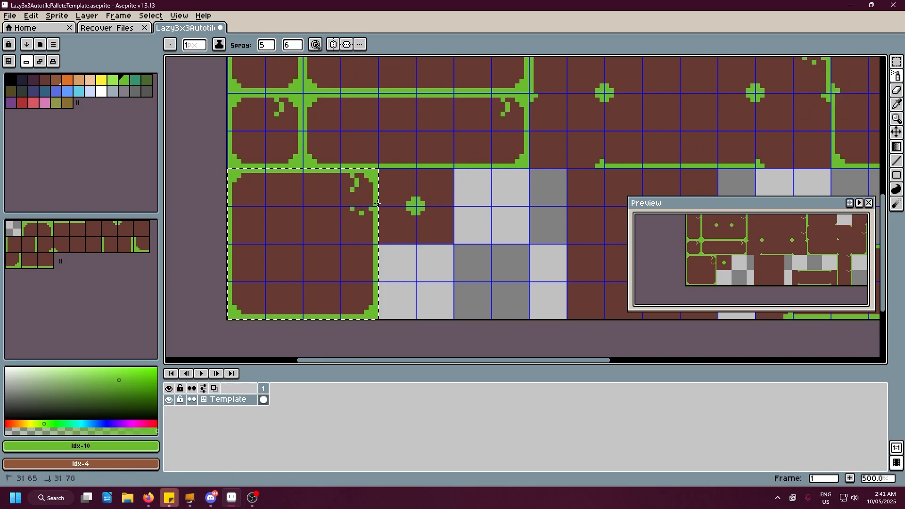
key(ctrl+z)
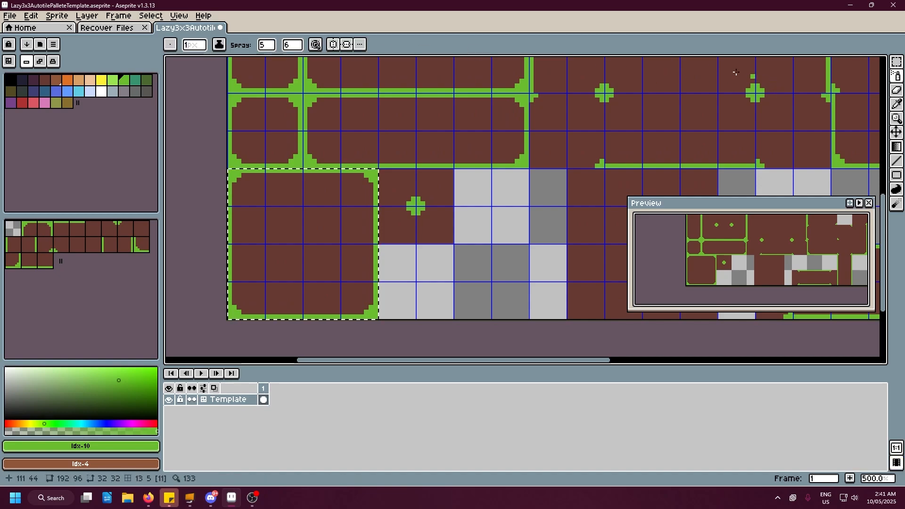
Set the spray width to 2 and spray green grass down the selected block's right edge
click(267, 47)
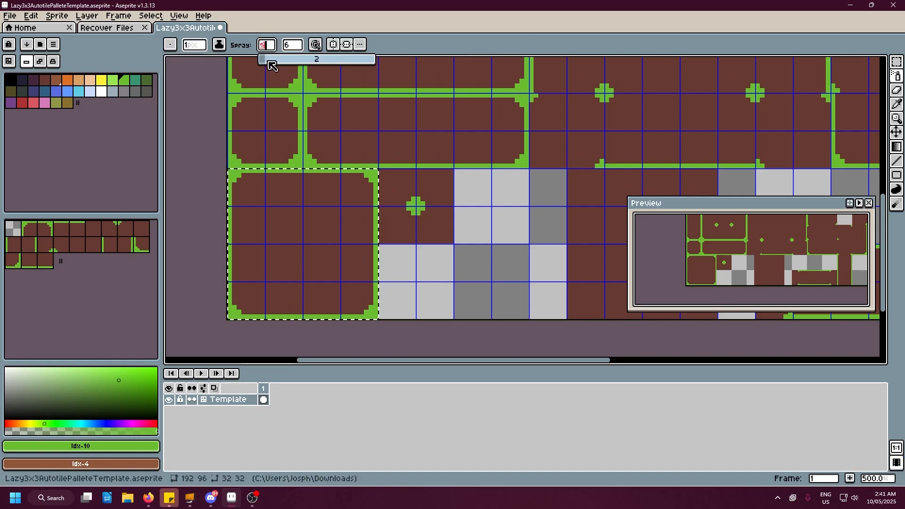
click(375, 208)
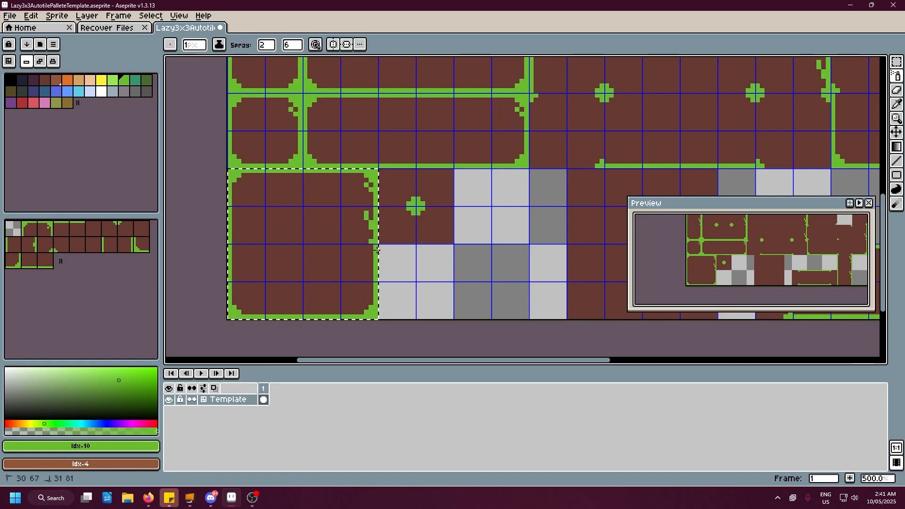
click(369, 288)
Set the spray speed to 17 and spray ragged green grass along the selected block's right, bottom, left and top edges
click(298, 46)
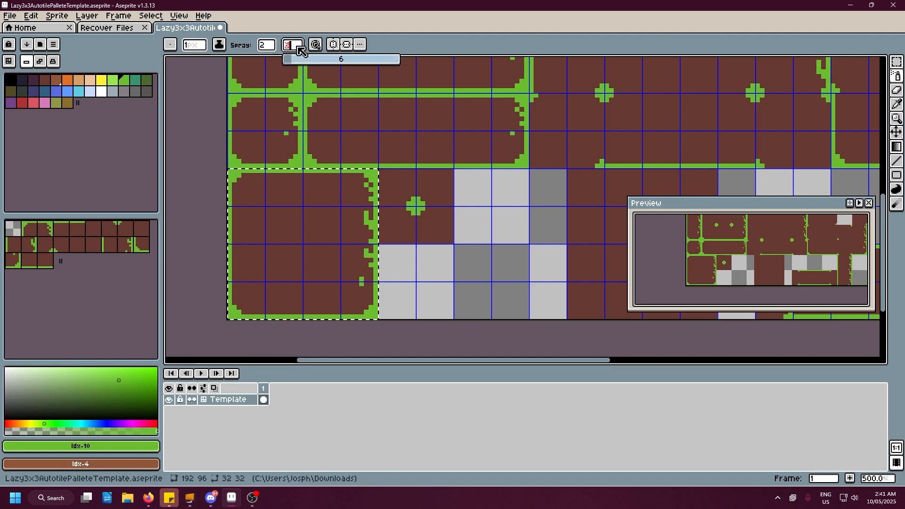
drag(302, 61, 303, 61)
mouse_move(376, 190)
mouse_down()
mouse_move(378, 303)
mouse_move(240, 309)
mouse_move(223, 230)
mouse_up()
drag(234, 294, 230, 260)
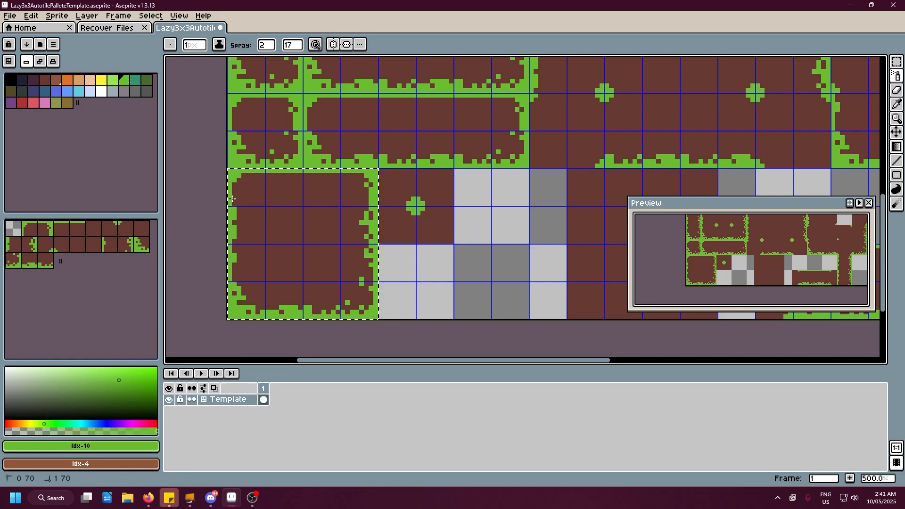
mouse_move(231, 198)
mouse_down()
mouse_move(236, 172)
mouse_move(237, 180)
mouse_move(289, 170)
mouse_move(383, 176)
mouse_move(282, 175)
mouse_move(432, 175)
mouse_up()
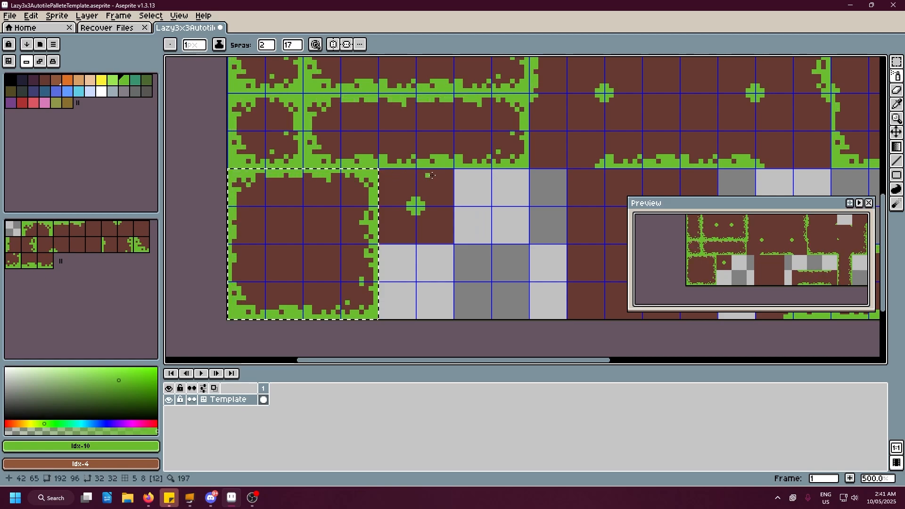
mouse_move(497, 176)
mouse_down()
mouse_move(416, 208)
mouse_move(416, 249)
mouse_move(506, 164)
mouse_up()
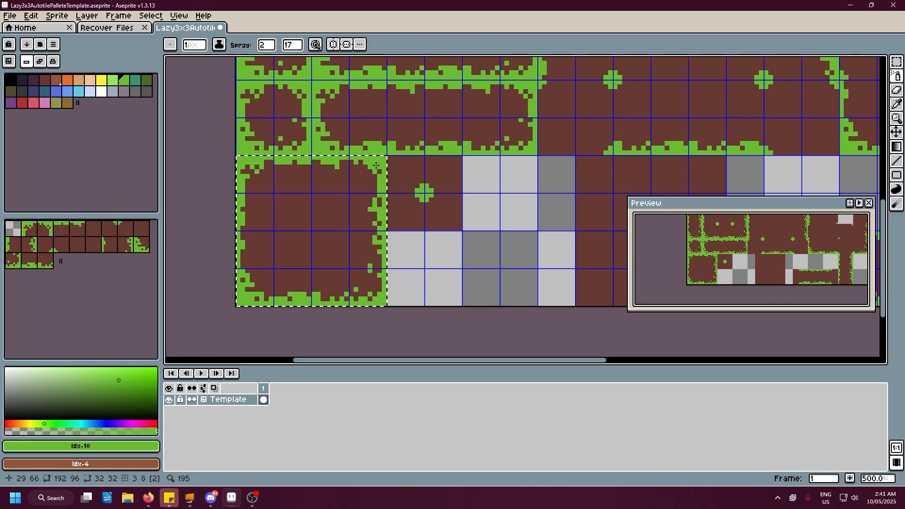
With the Pencil tool and dark green index 12, draw a shadow line beneath the grass along the block's top edge
click(147, 81)
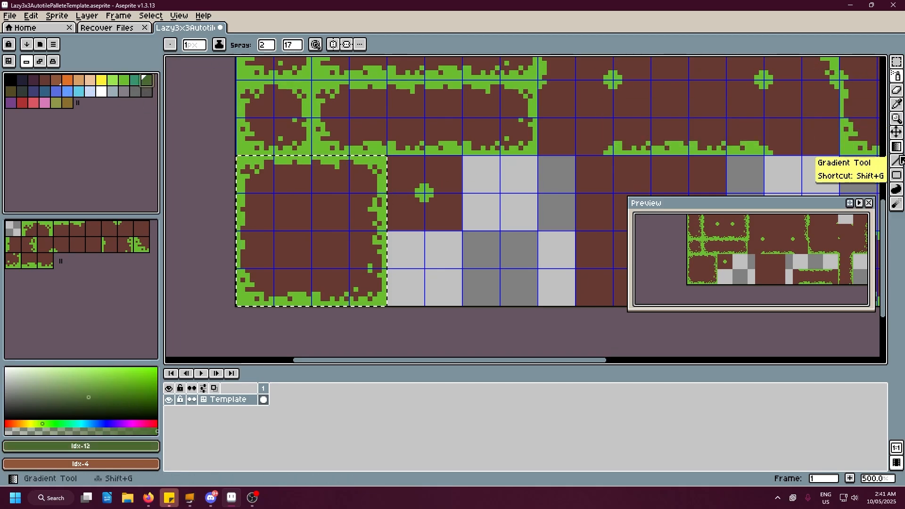
click(897, 75)
scroll(252, 212, up, 2)
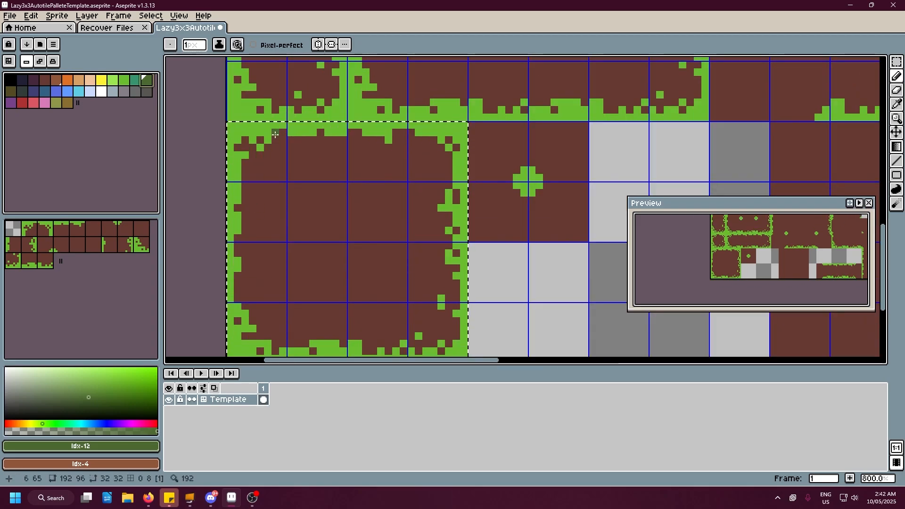
mouse_move(275, 132)
mouse_down()
mouse_move(331, 141)
mouse_move(321, 133)
mouse_move(380, 140)
mouse_move(409, 133)
mouse_move(437, 143)
mouse_move(440, 195)
mouse_move(447, 139)
mouse_move(456, 149)
mouse_move(405, 134)
mouse_up()
click(418, 175)
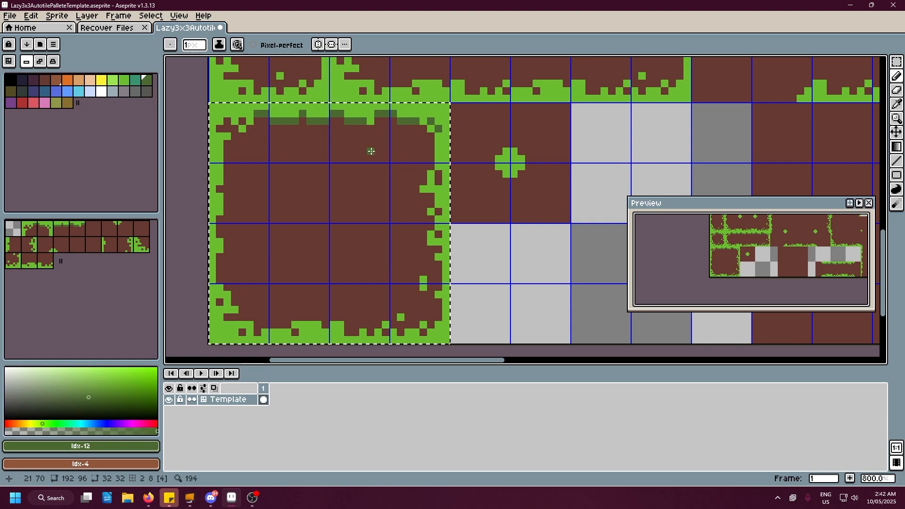
Add dark green shadow pixels beneath the grass tufts along the block's right edge and lower-right corner
drag(423, 196, 431, 197)
click(438, 212)
click(431, 219)
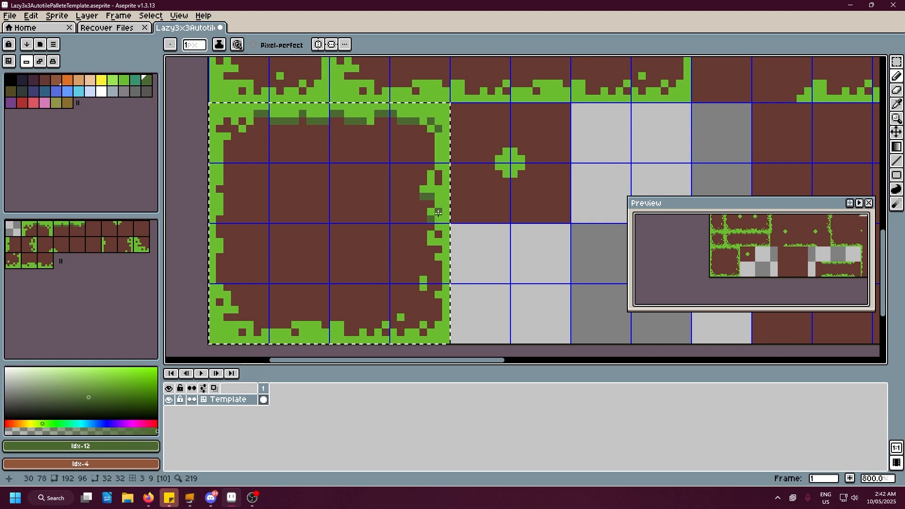
drag(431, 250, 438, 249)
click(439, 265)
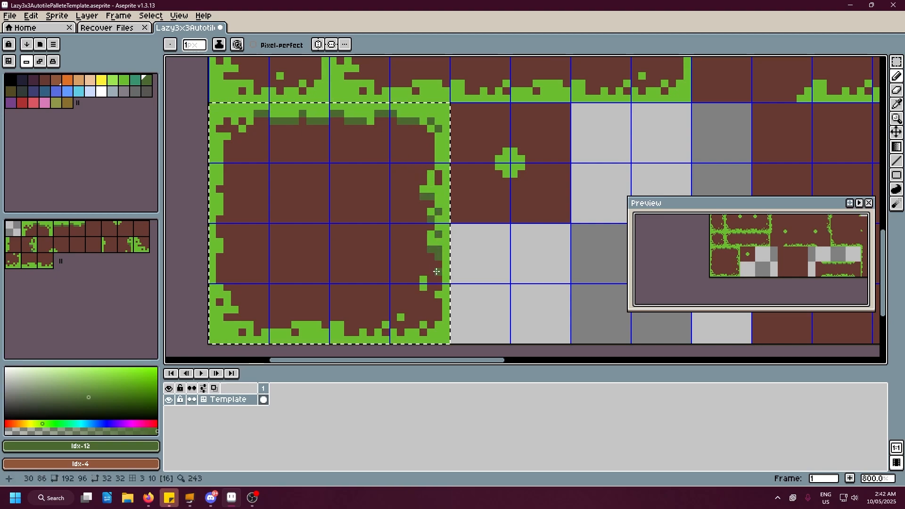
click(423, 294)
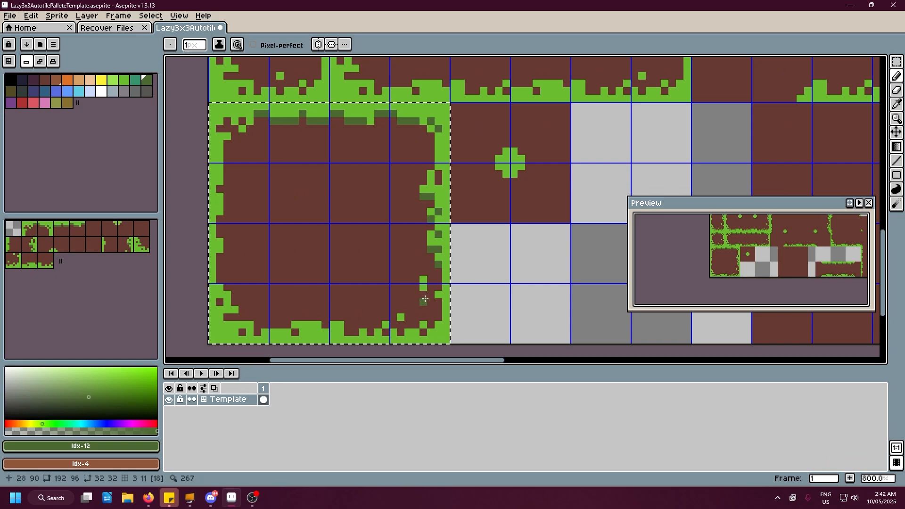
click(439, 302)
click(431, 325)
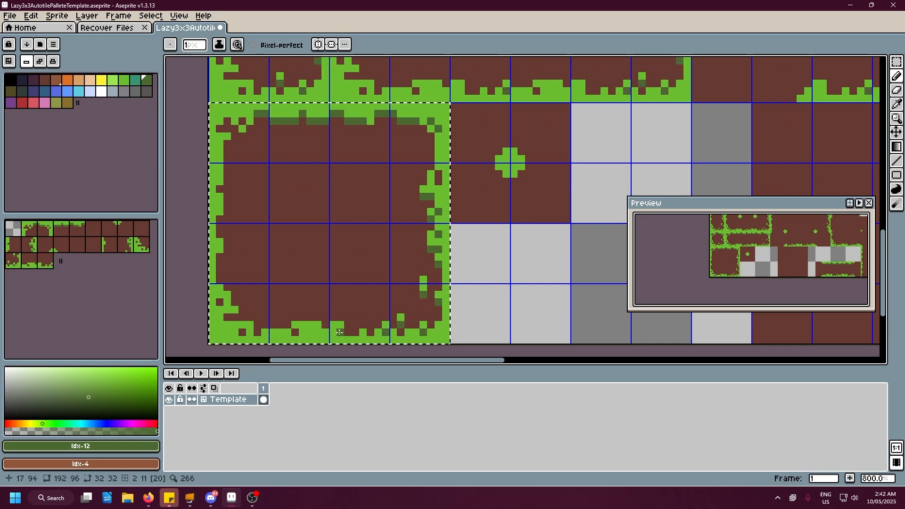
Fill the gaps in the block's bottom and left grass edges with dark green pixels, undoing stray marks
click(295, 332)
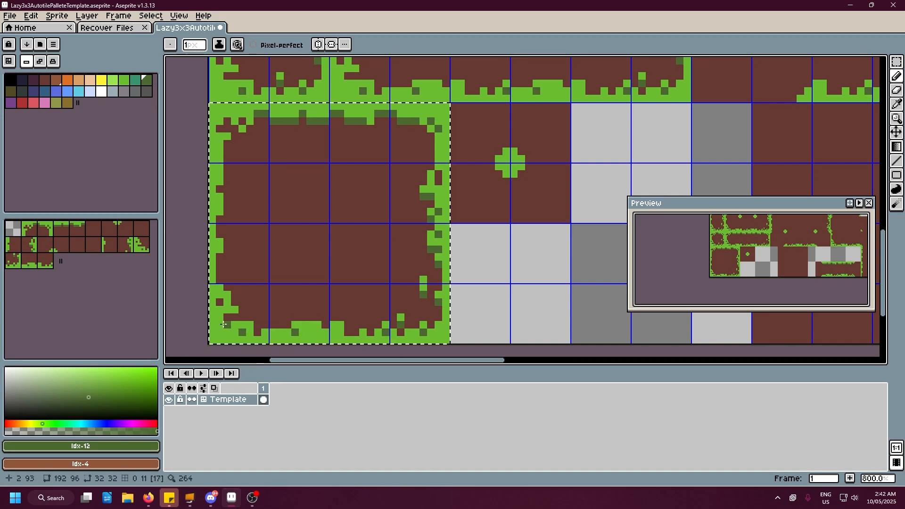
drag(226, 317, 235, 317)
click(220, 302)
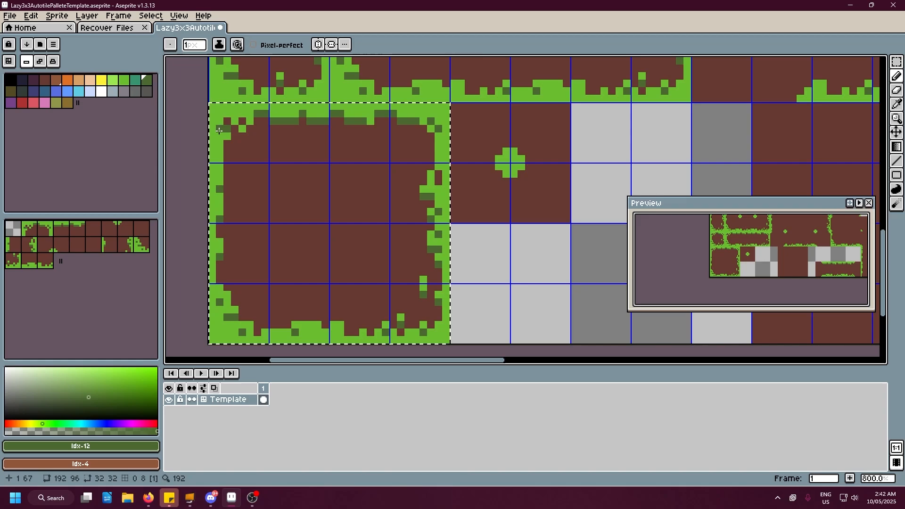
key(ctrl+z)
key(ctrl+z)
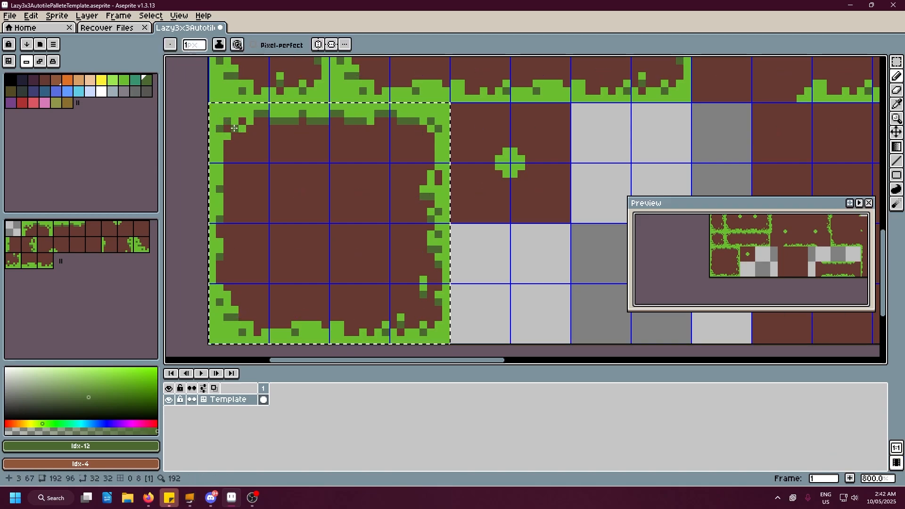
Shade beneath the grass in the block's upper-left and upper-right corners and touch up its right-edge tufts in dark green
click(228, 144)
click(242, 136)
click(250, 129)
click(433, 136)
click(424, 177)
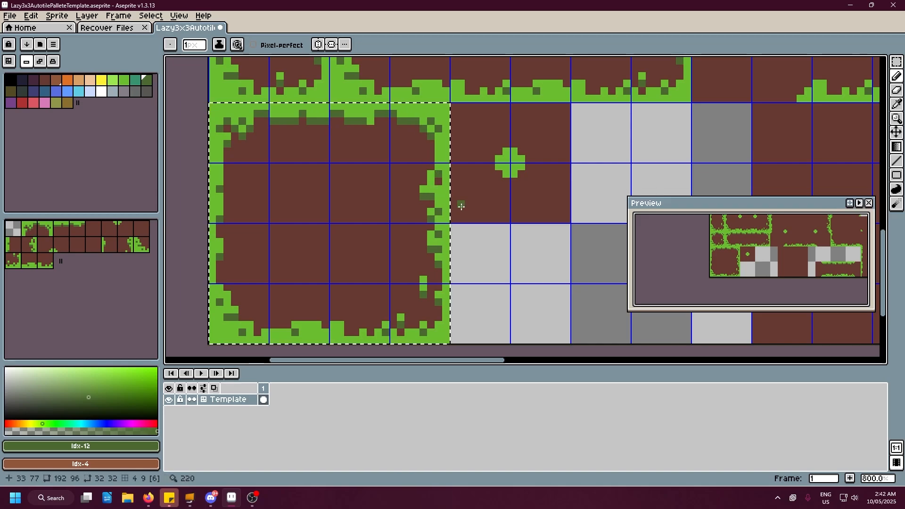
drag(426, 209, 424, 186)
Clear the block selection and pencil dark green shading under the small green cross beside the block
scroll(328, 197, down, 1)
drag(330, 201, 317, 258)
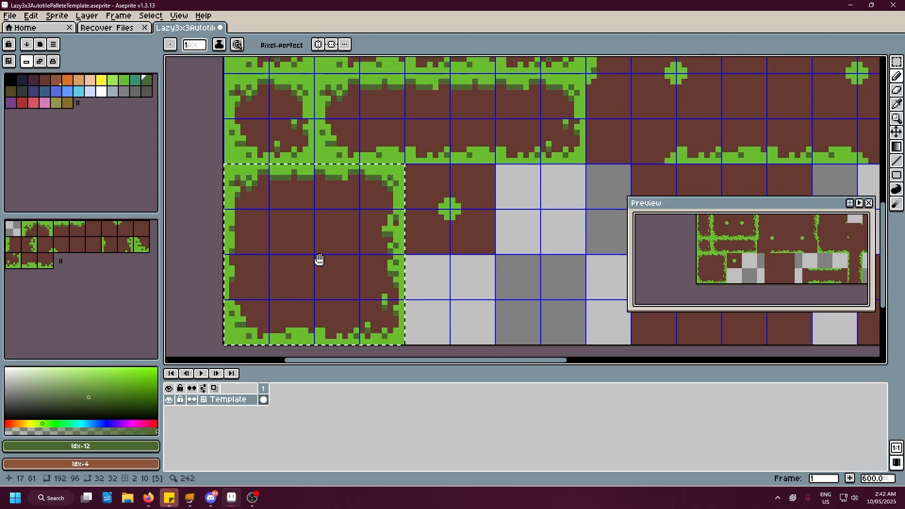
scroll(456, 226, up, 2)
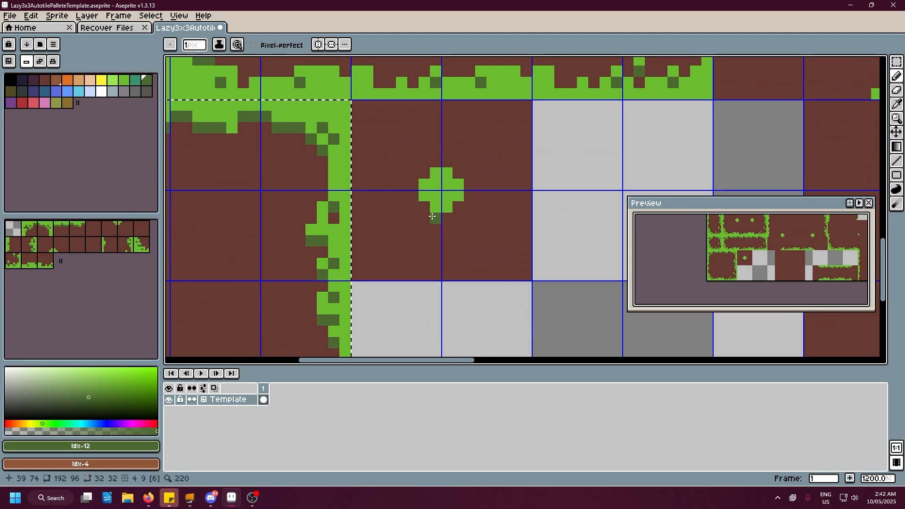
key(m)
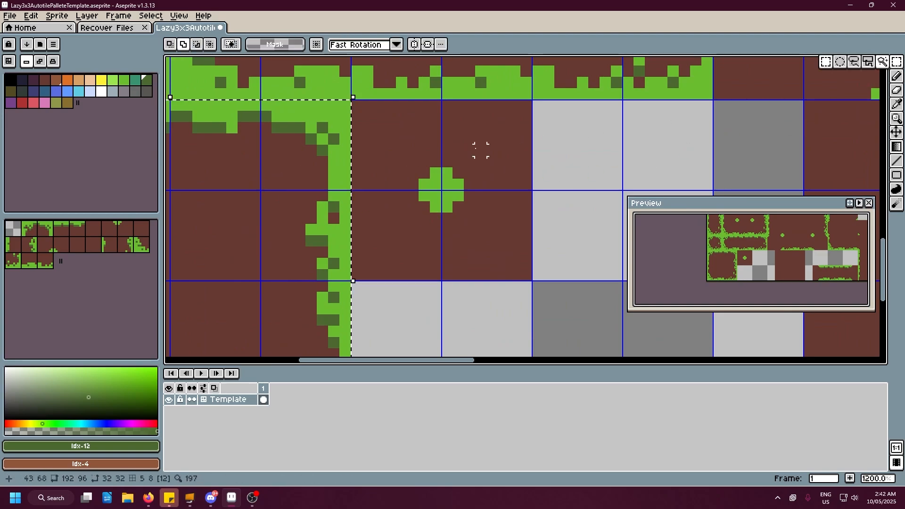
drag(548, 150, 575, 139)
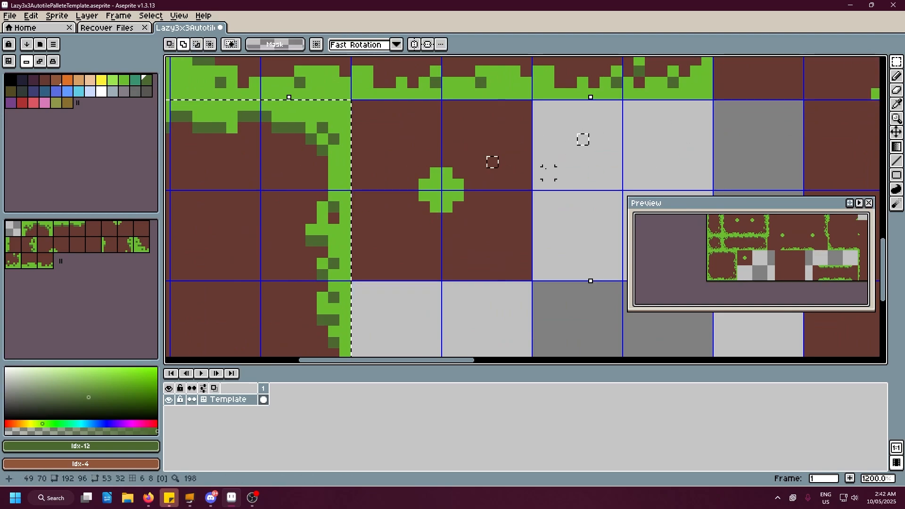
click(514, 172)
click(896, 75)
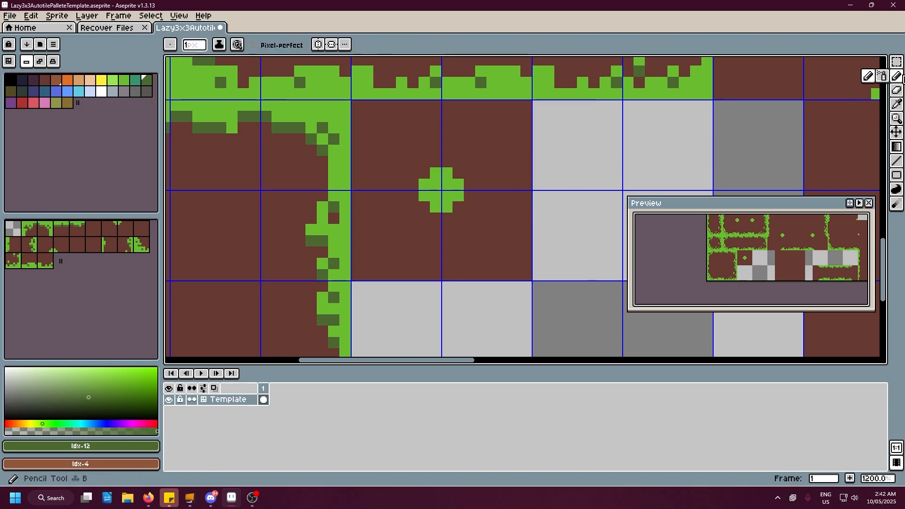
click(424, 206)
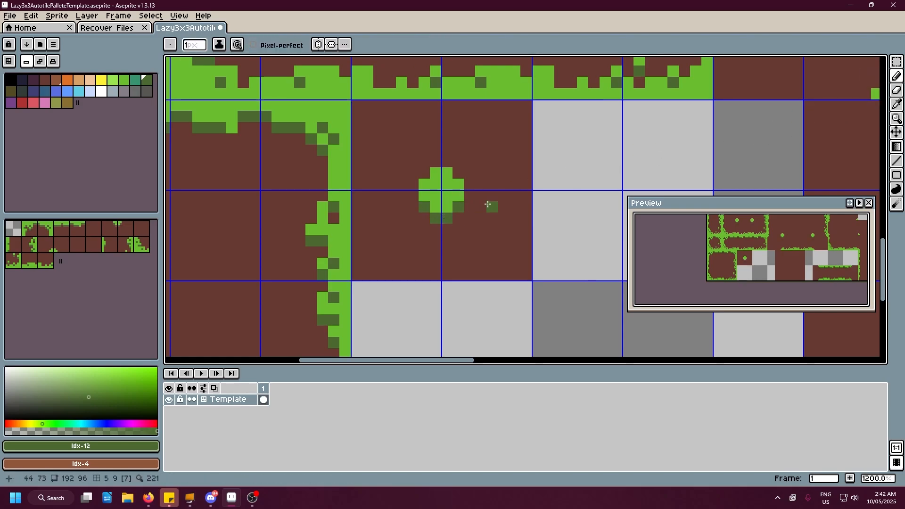
Sample the bright green and extend the small cross into an irregular grass tuft with the Pencil tool
scroll(486, 202, down, 3)
scroll(396, 175, up, 2)
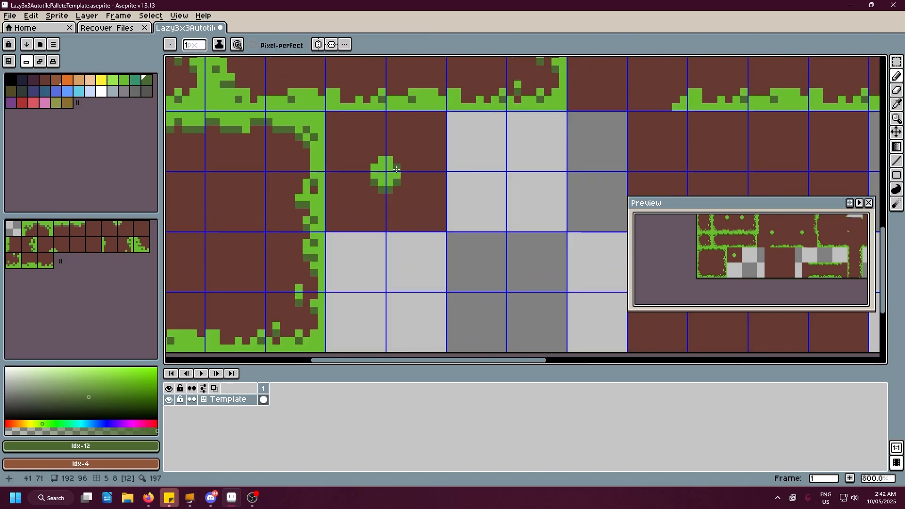
click(897, 104)
click(392, 177)
click(898, 79)
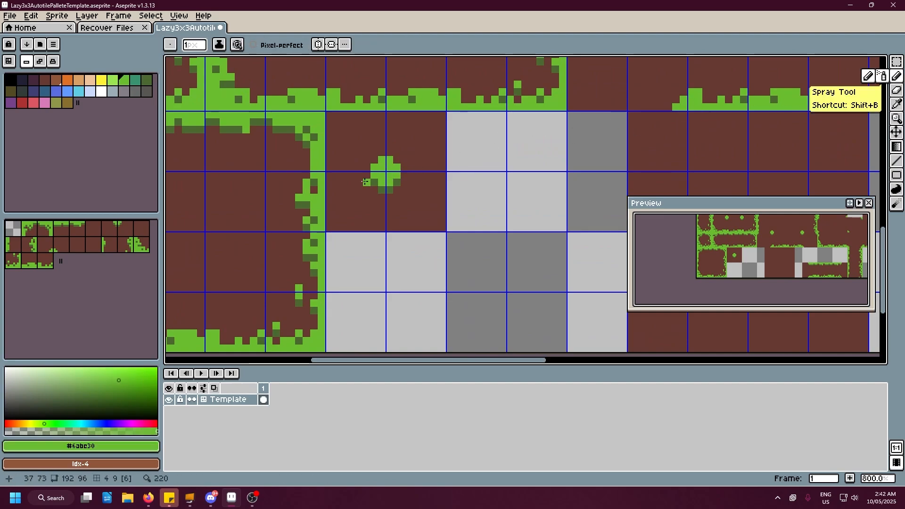
mouse_move(376, 183)
mouse_down()
mouse_move(360, 183)
mouse_move(384, 148)
mouse_up()
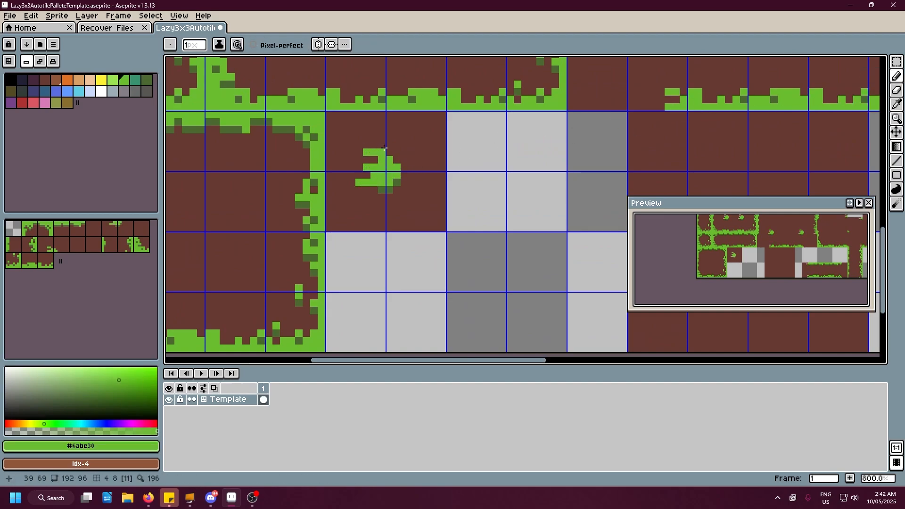
click(381, 190)
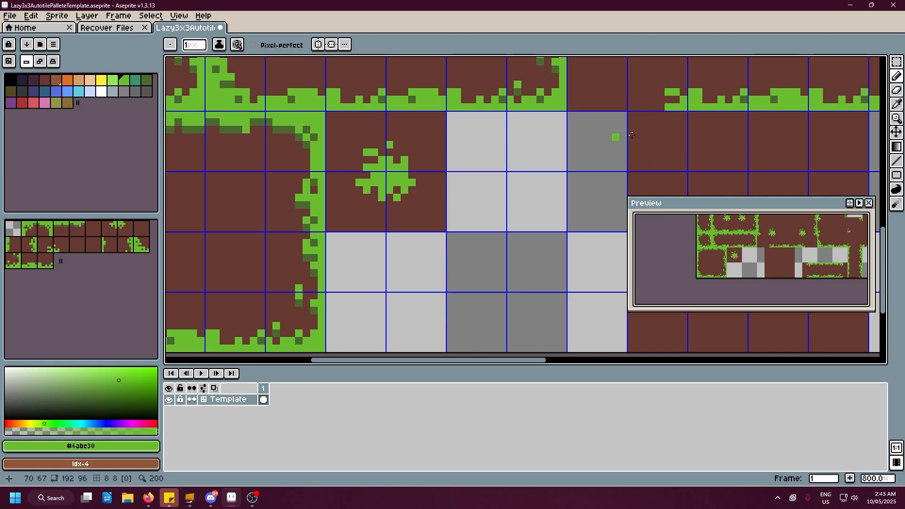
Sample the dark green from the block's edge and pencil shadows beneath the upper blades of the small grass tuft
click(896, 105)
click(290, 128)
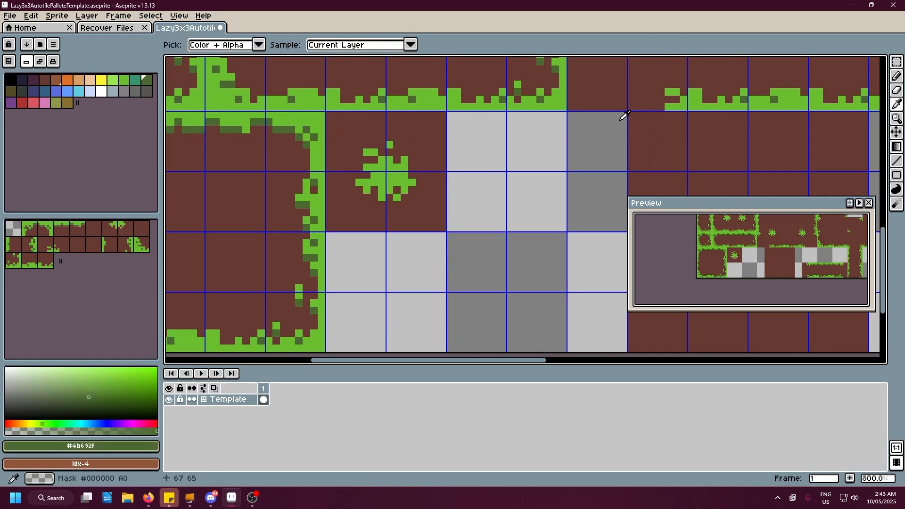
click(896, 75)
scroll(339, 173, up, 2)
click(327, 171)
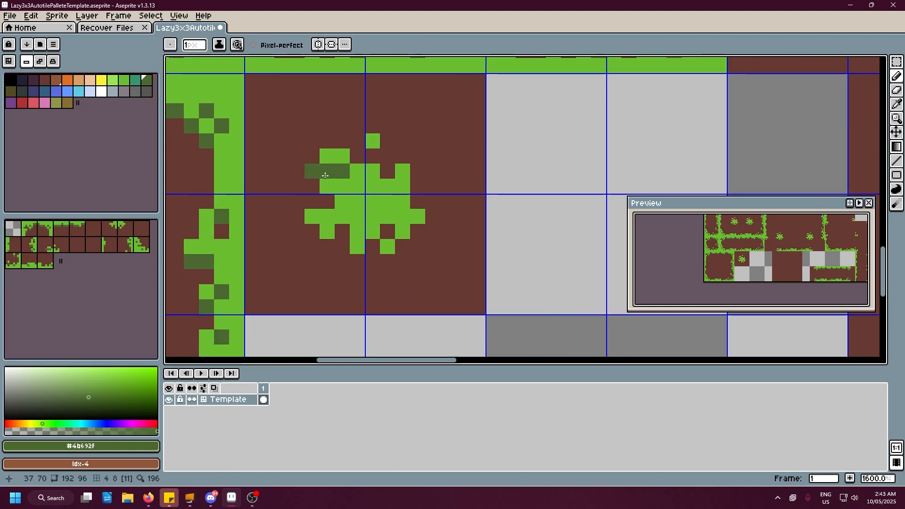
click(367, 159)
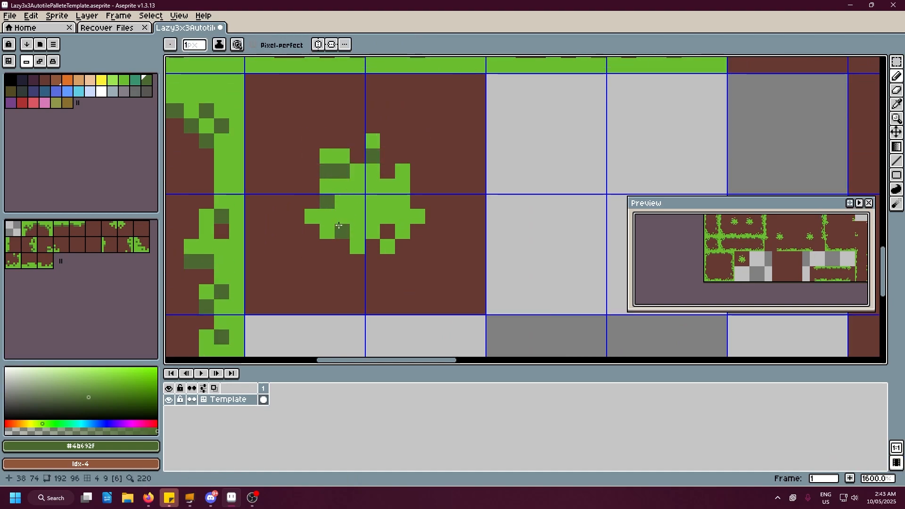
Add dark green shadow pixels along the underside of the small grass tuft, undoing any misplaced pixel
click(316, 231)
key(ctrl+z)
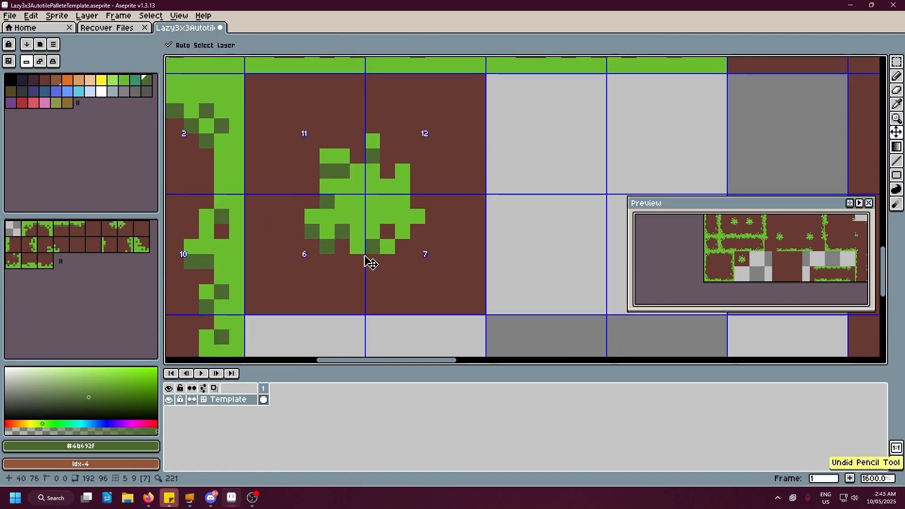
click(359, 260)
click(385, 232)
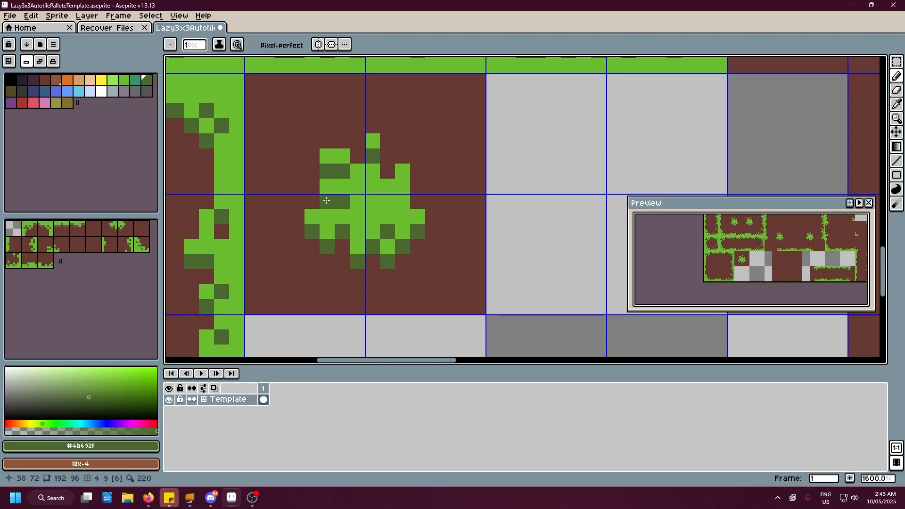
Choose light green index 9 as the drawing colour and select the large 32 by 32 pixel grass-edged block
click(113, 80)
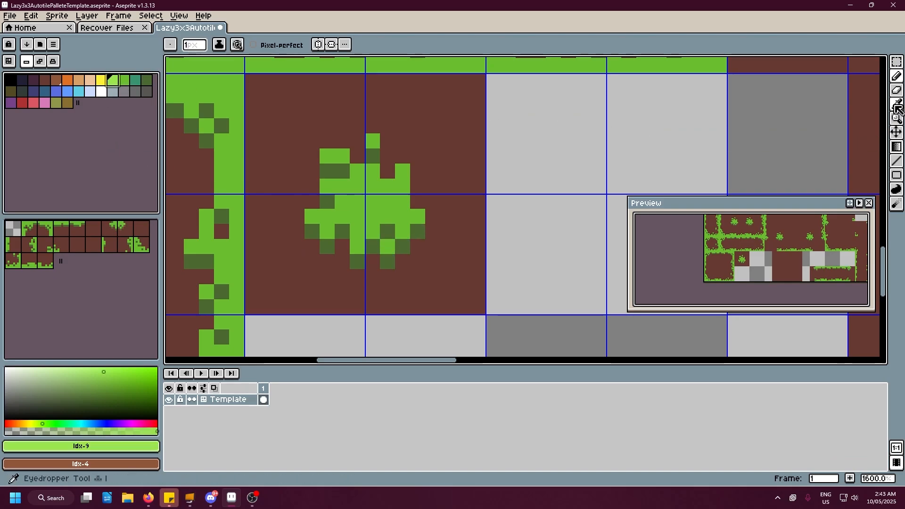
click(896, 78)
scroll(432, 156, down, 3)
mouse_move(373, 198)
mouse_down()
mouse_move(315, 218)
mouse_move(444, 213)
mouse_up()
key(shift+q)
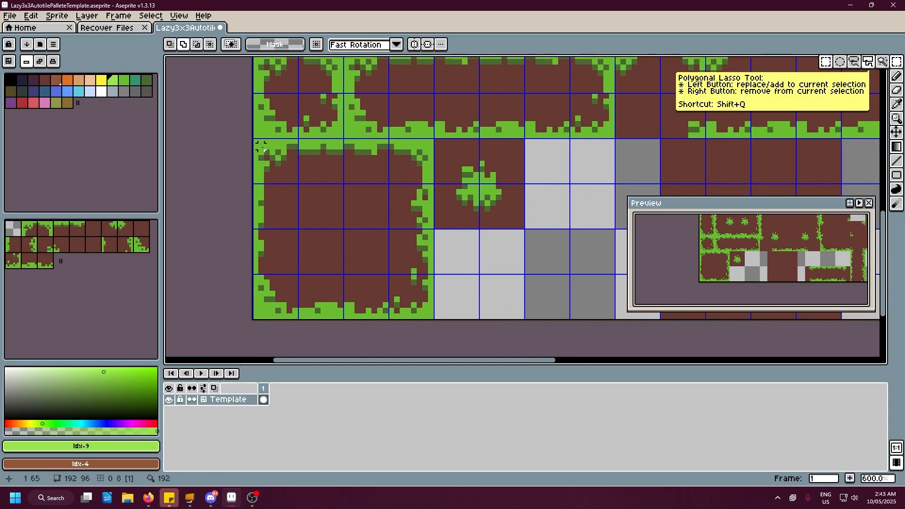
drag(261, 147, 435, 319)
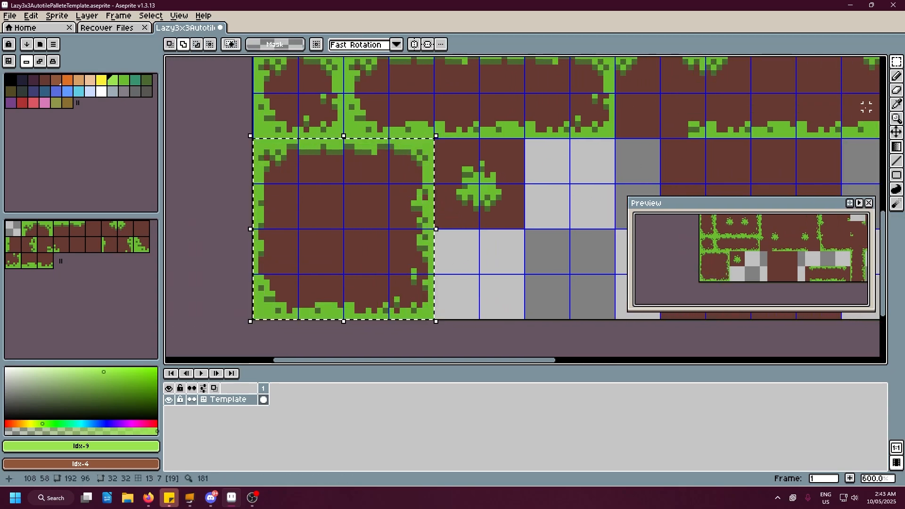
Spray light green highlights along the top and side grass edges of the selected large block with the Spray tool
click(896, 77)
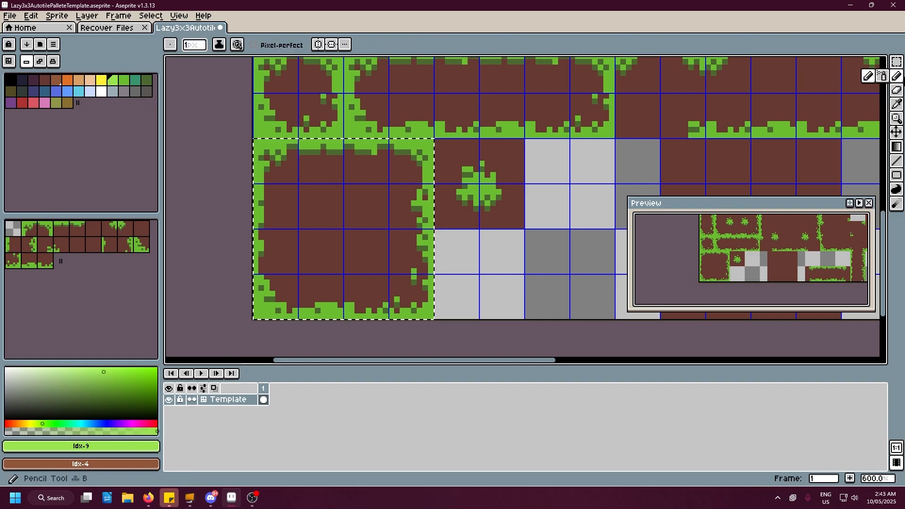
click(880, 77)
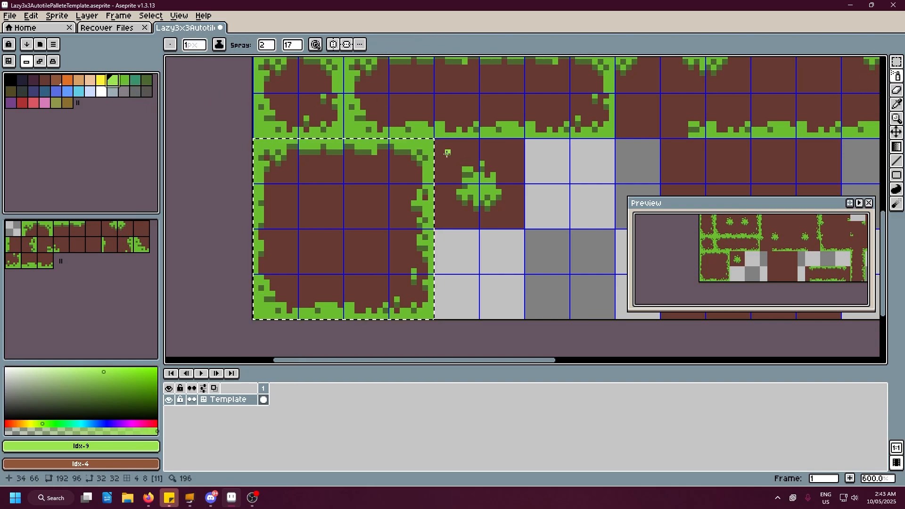
drag(438, 147, 430, 142)
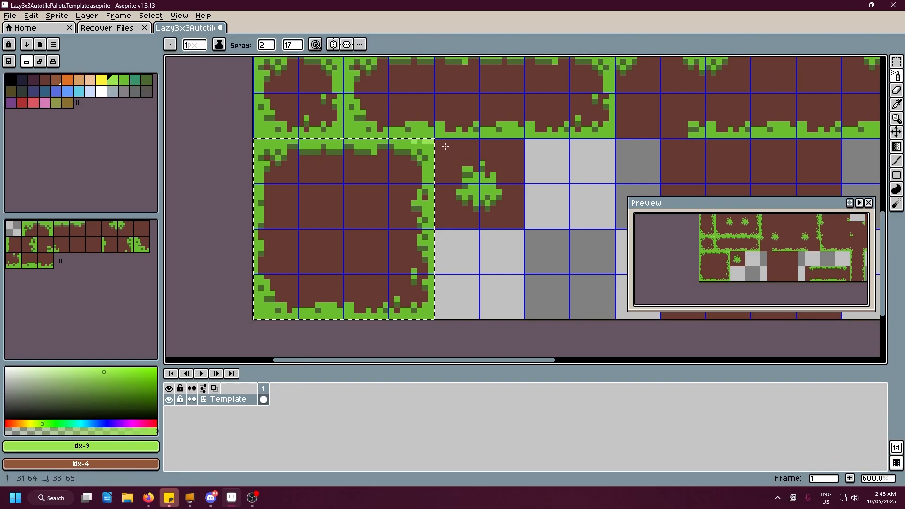
mouse_move(445, 175)
mouse_down()
mouse_move(427, 200)
mouse_move(431, 181)
mouse_up()
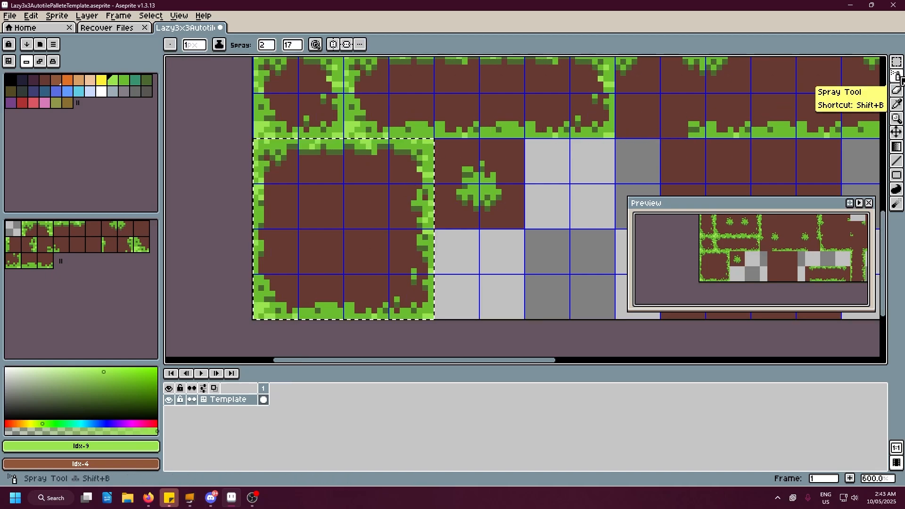
Deselect the block and pencil light green highlights onto the small grass tuft and the block's bottom grass edge
drag(897, 76, 872, 82)
key(ctrl+d)
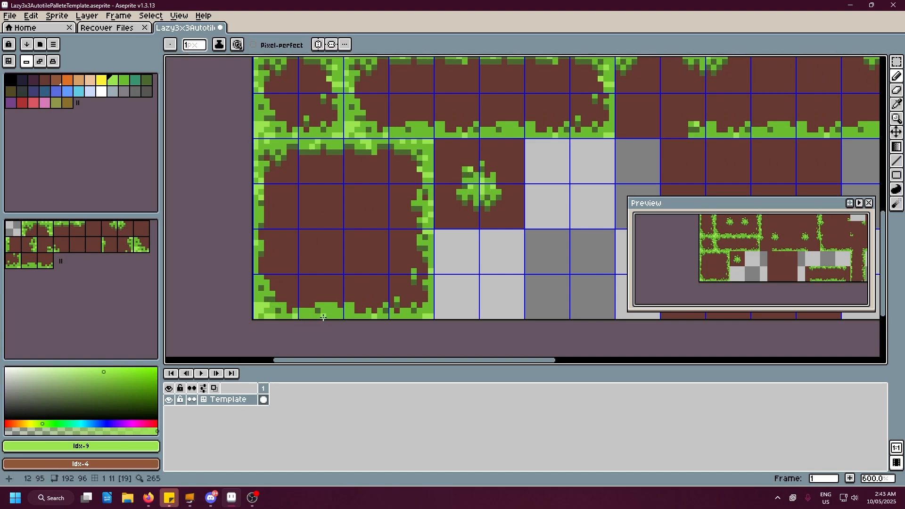
click(253, 282)
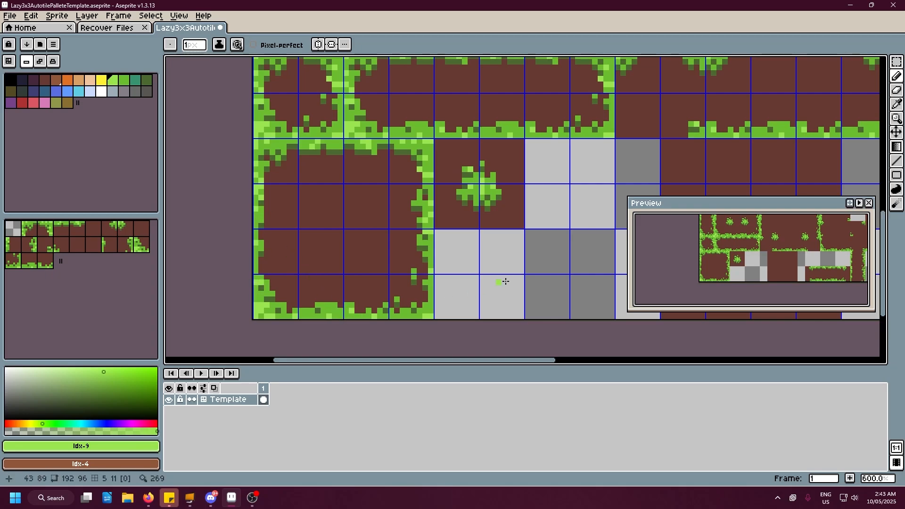
scroll(505, 282, down, 3)
drag(257, 306, 444, 250)
scroll(238, 204, up, 3)
drag(238, 204, 320, 237)
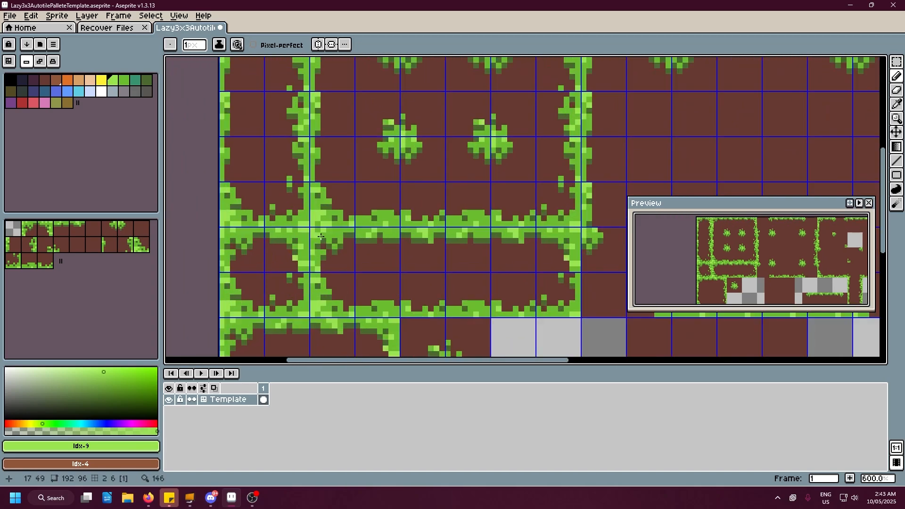
Sample the mid green #6abe30 from the grass strip, hide the grid and switch to the Pencil tool
click(896, 104)
click(305, 206)
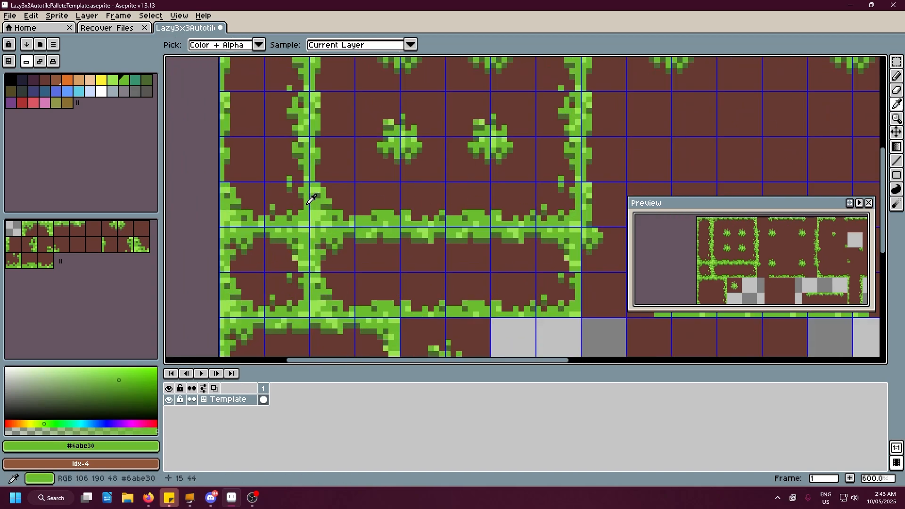
key(Tab)
key(Tab)
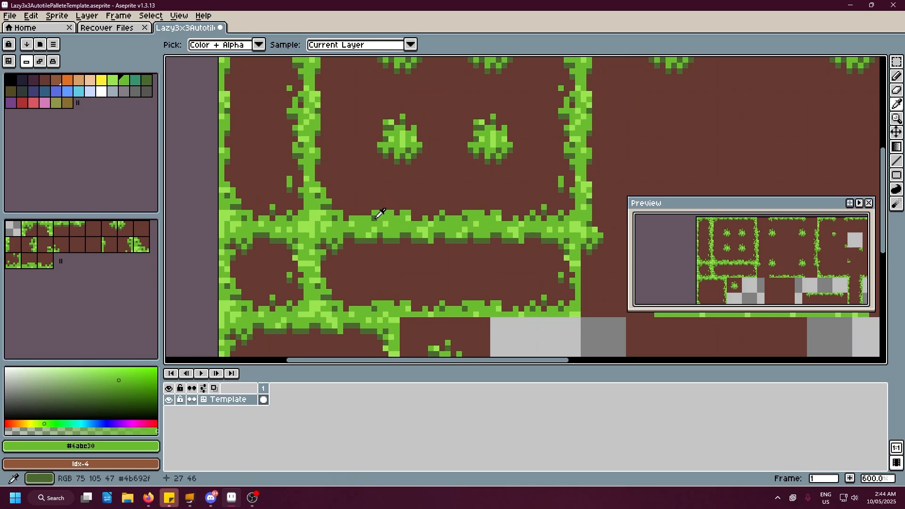
scroll(319, 199, up, 1)
click(896, 76)
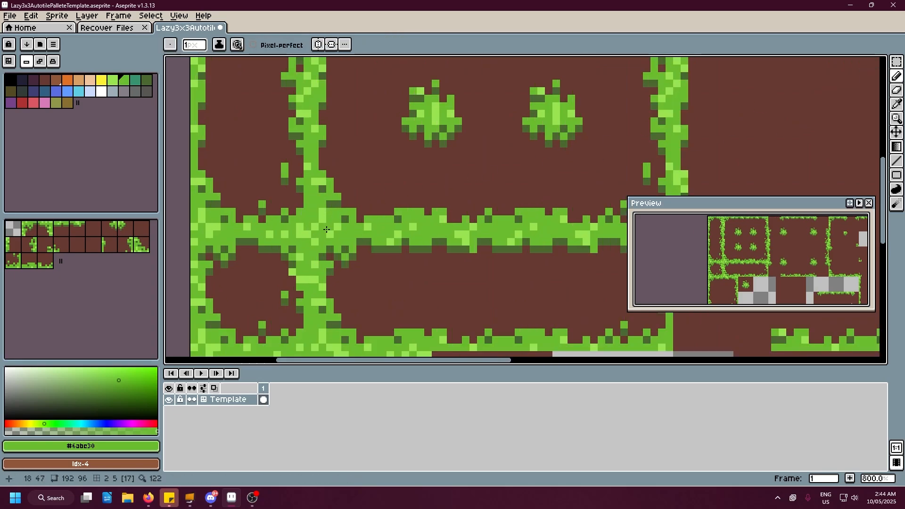
Examine how the highlighted grass edges and tufts repeat across the whole tilemap
key(Tab)
key(Tab)
scroll(327, 235, down, 2)
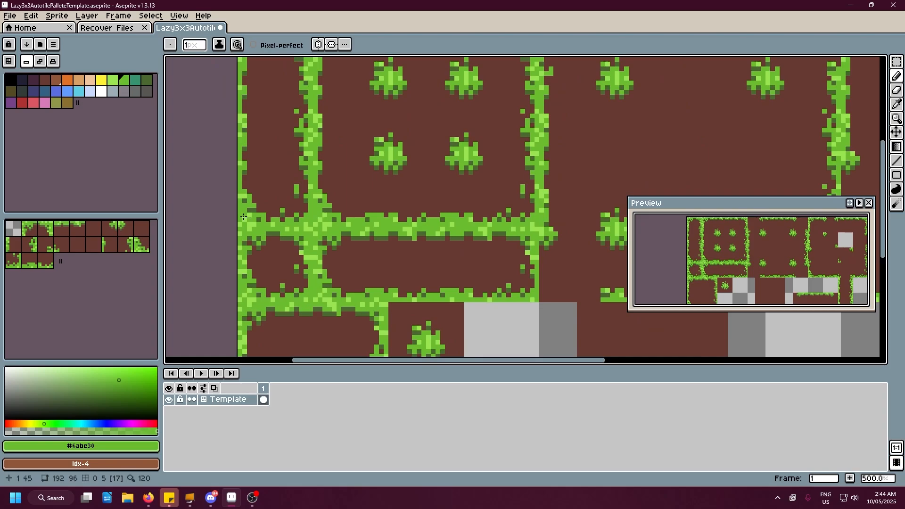
scroll(243, 217, down, 2)
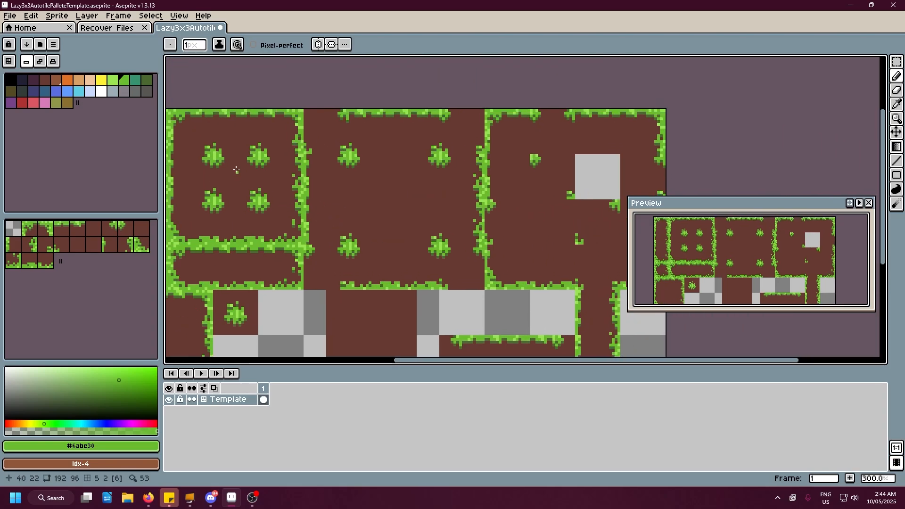
scroll(405, 188, down, 1)
scroll(472, 226, up, 1)
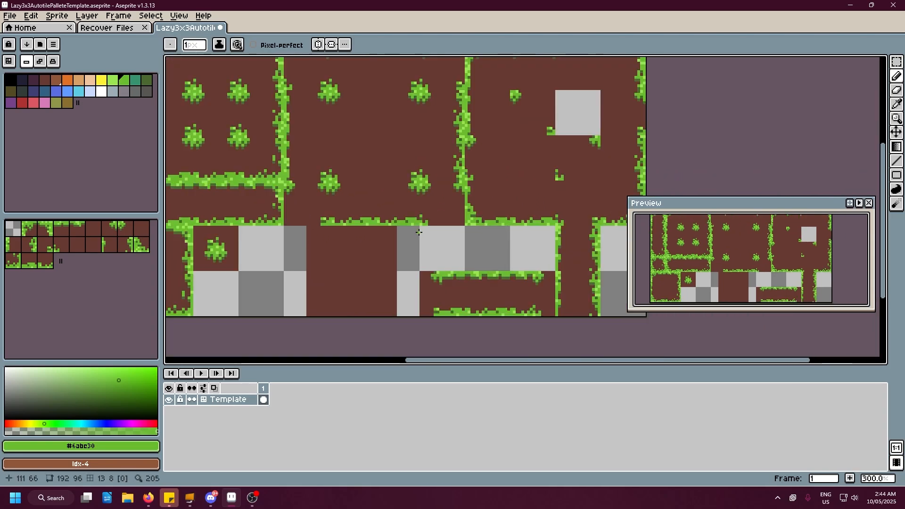
scroll(519, 233, down, 1)
scroll(519, 232, up, 1)
scroll(304, 259, up, 2)
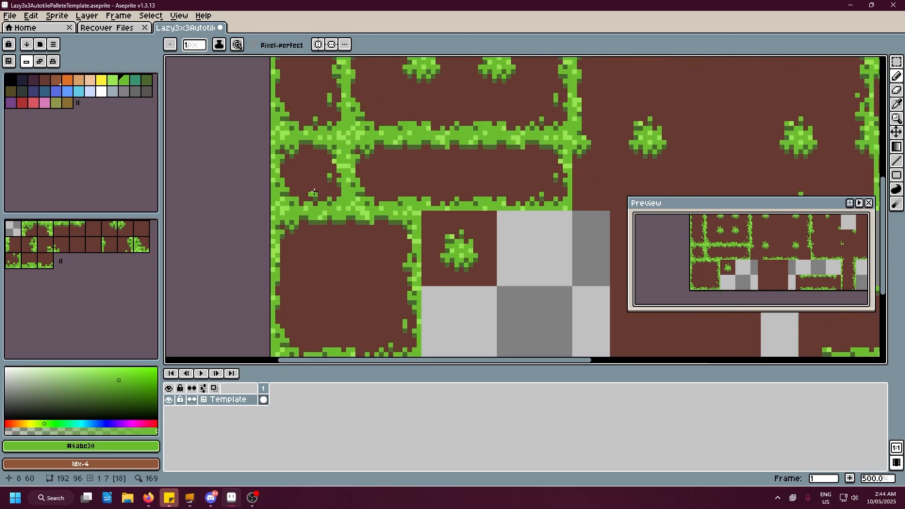
click(112, 80)
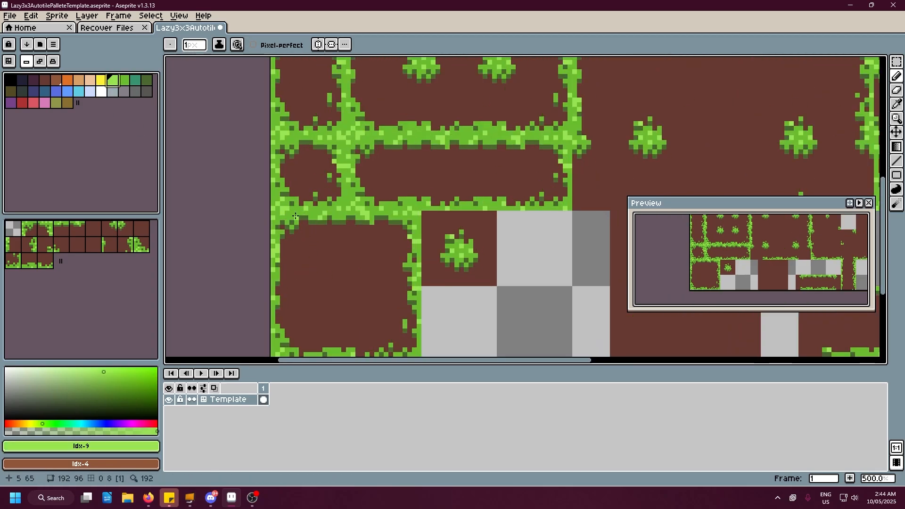
drag(337, 302, 254, 232)
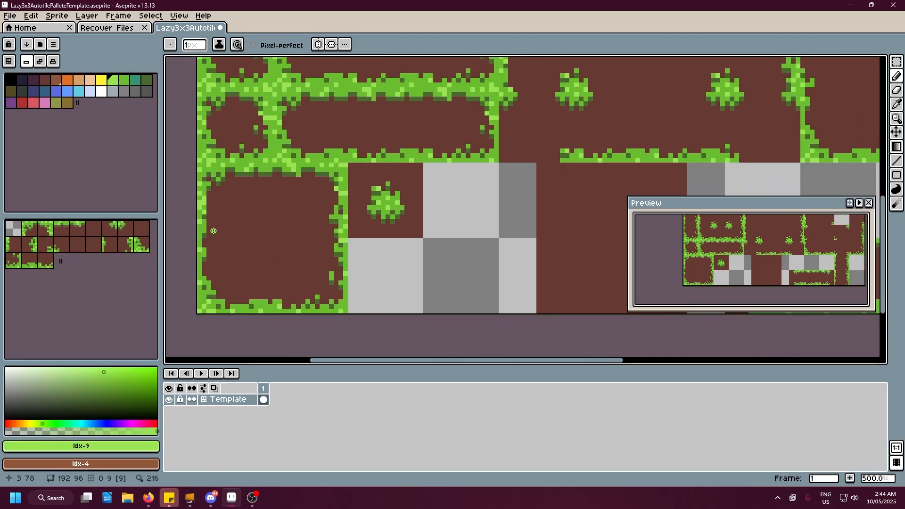
click(123, 80)
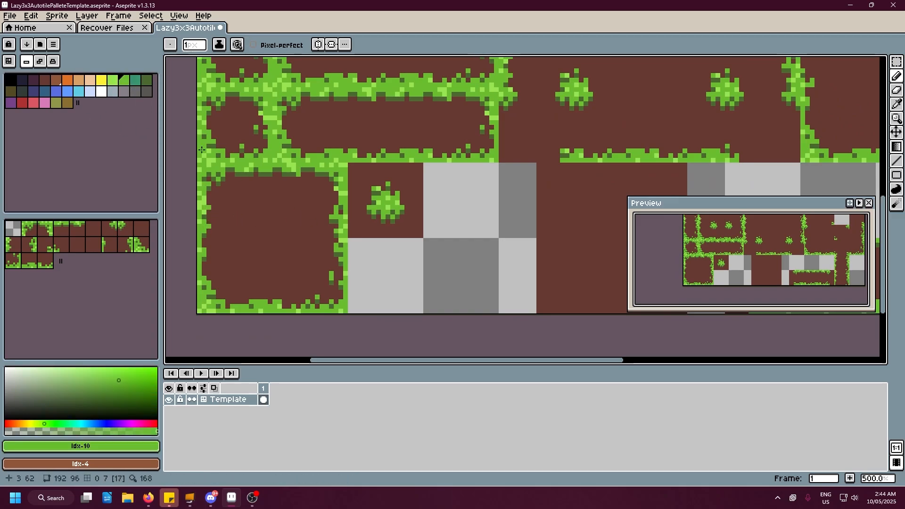
click(147, 82)
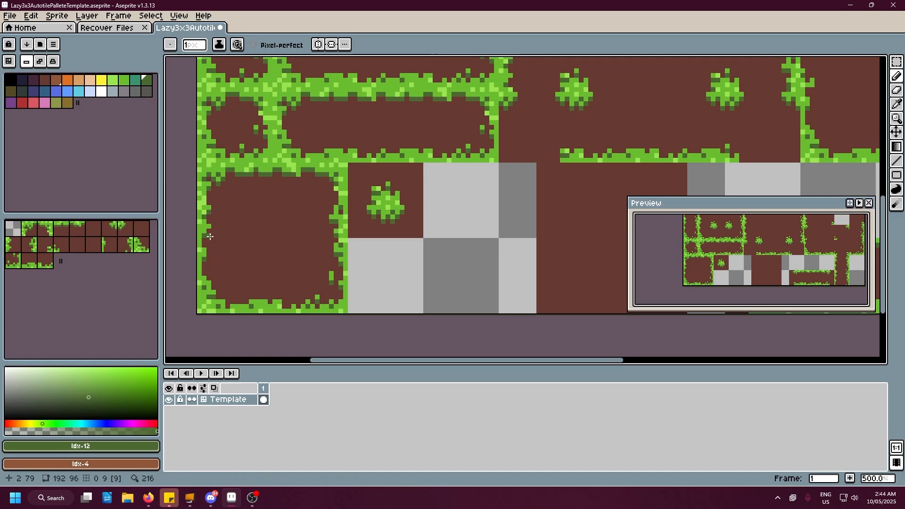
Select the connected brown dirt area in the middle of the tilemap with the Magic Wand tool
scroll(262, 222, right, 5)
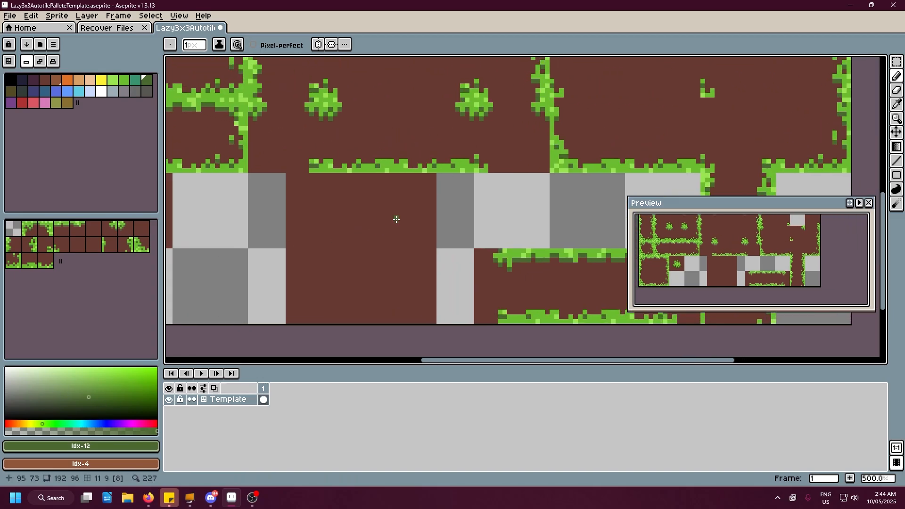
drag(396, 219, 409, 203)
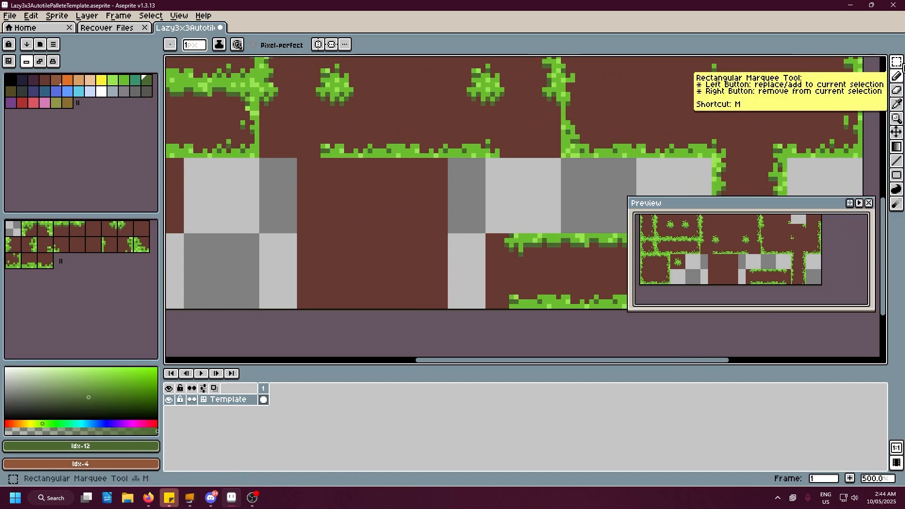
key(w)
click(369, 242)
scroll(430, 254, left, 4)
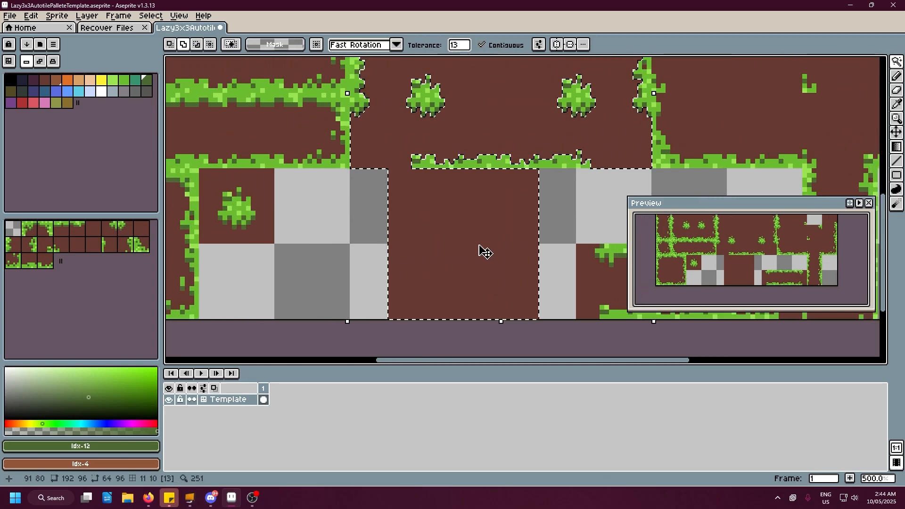
mouse_move(478, 244)
mouse_down()
mouse_move(471, 228)
mouse_move(473, 243)
mouse_up()
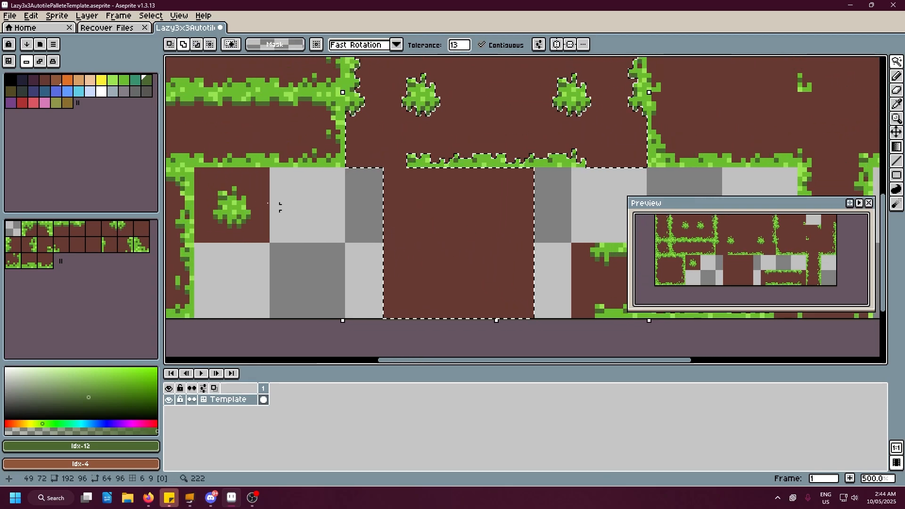
Choose tan index 6 as the drawing colour for detailing the dirt
click(36, 83)
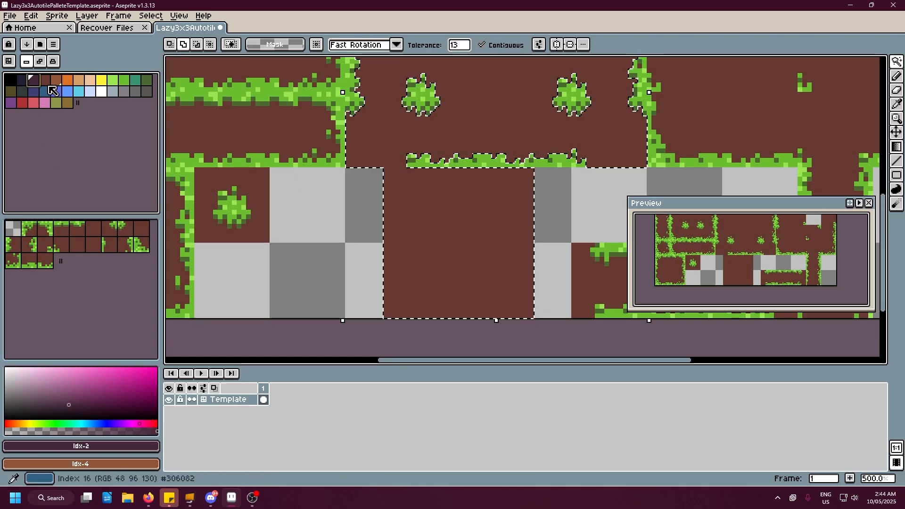
click(896, 76)
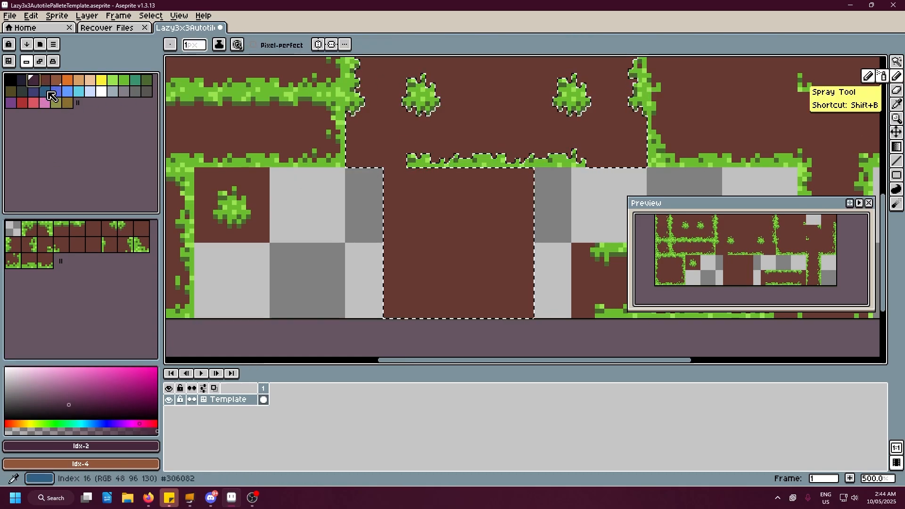
drag(451, 207, 538, 202)
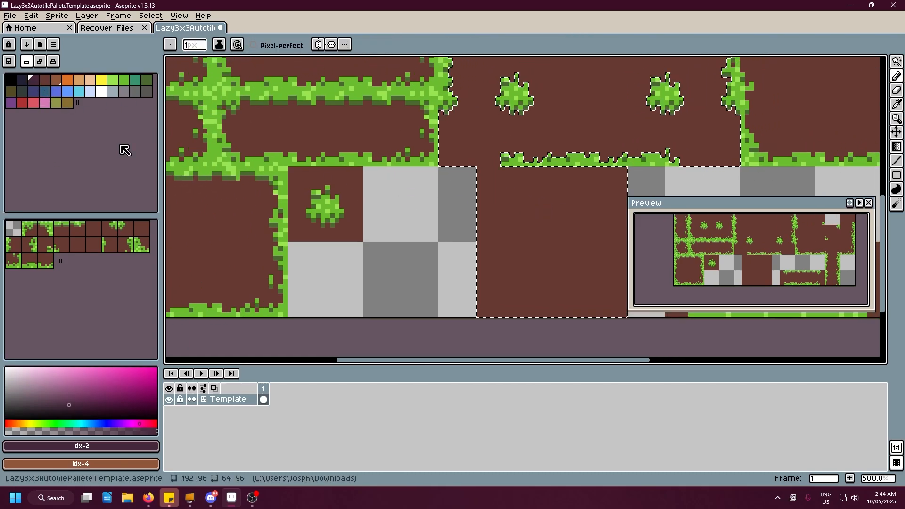
click(84, 80)
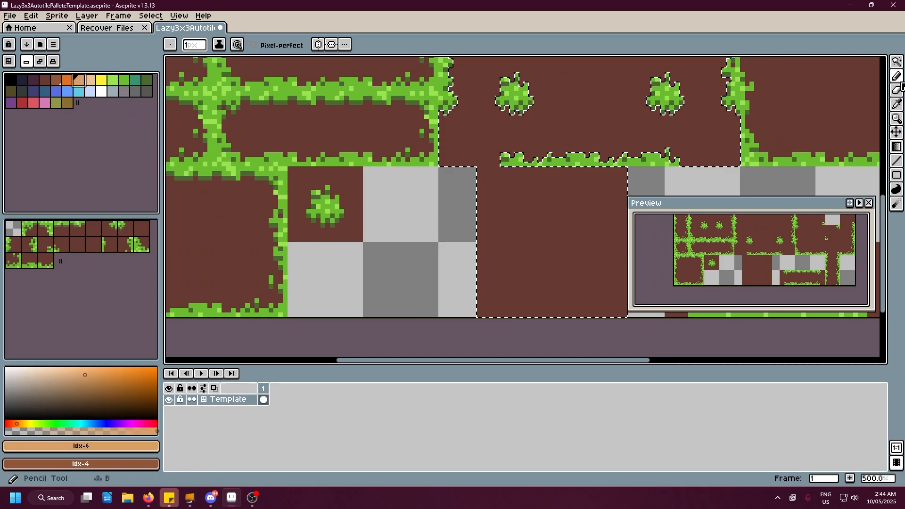
click(896, 77)
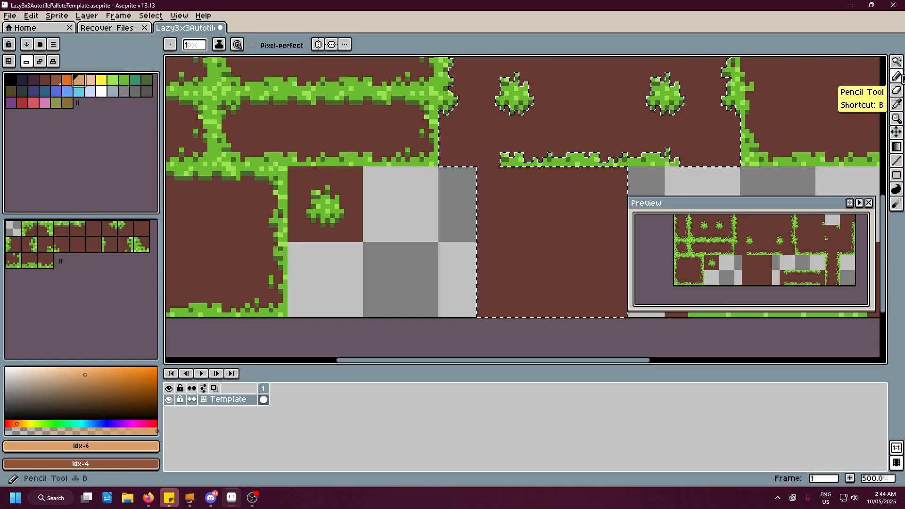
scroll(521, 161, left, 5)
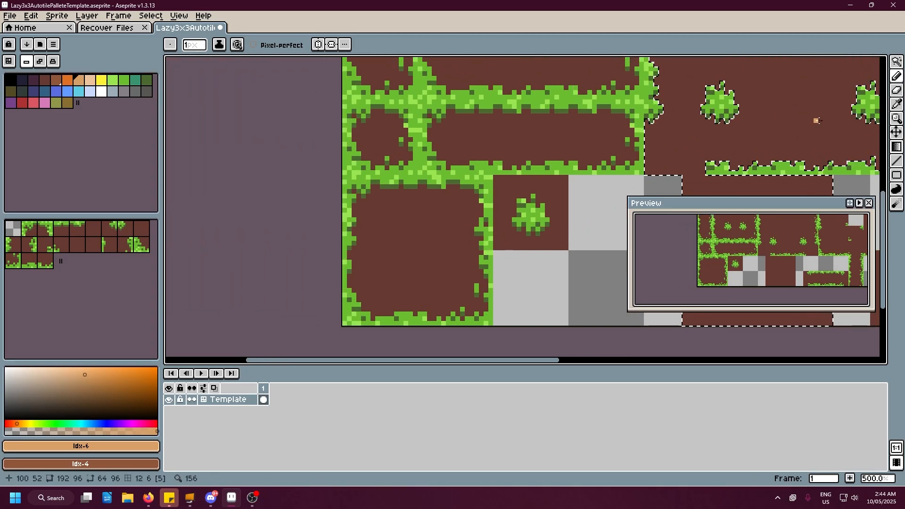
Add the dirt interior of the large grass-edged block to the selection with the Magic Wand tool
click(898, 66)
click(439, 225)
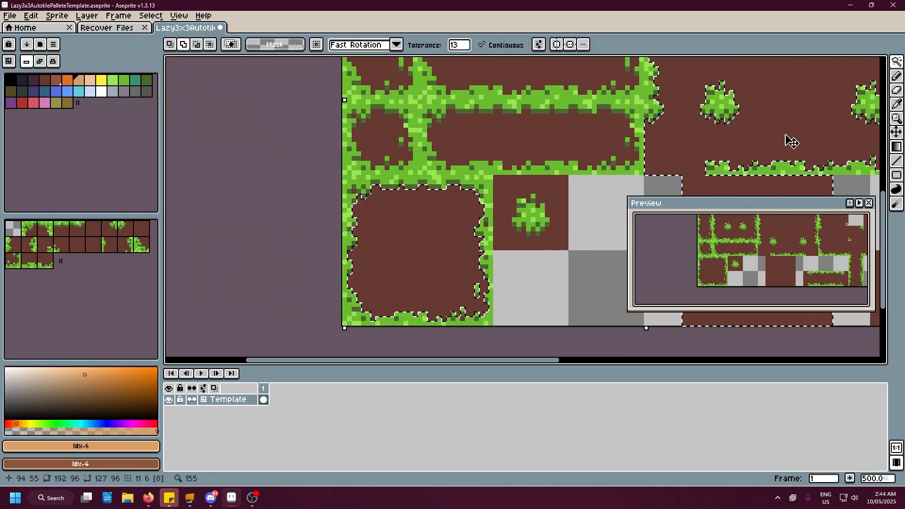
scroll(787, 140, down, 1)
Set the Spray tool's speed to 57 and spray tan over the centre of the large block's dirt, undoing the first test stroke
click(897, 77)
click(881, 76)
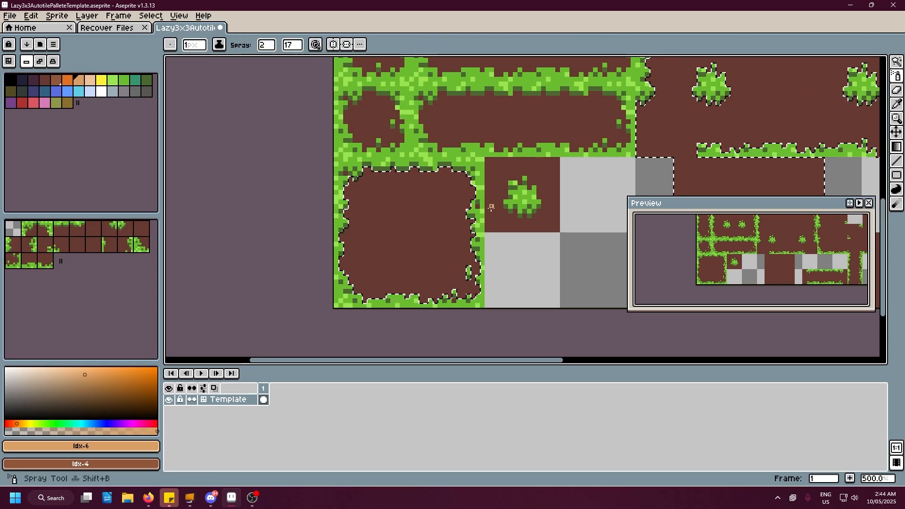
drag(404, 230, 397, 227)
key(ctrl+z)
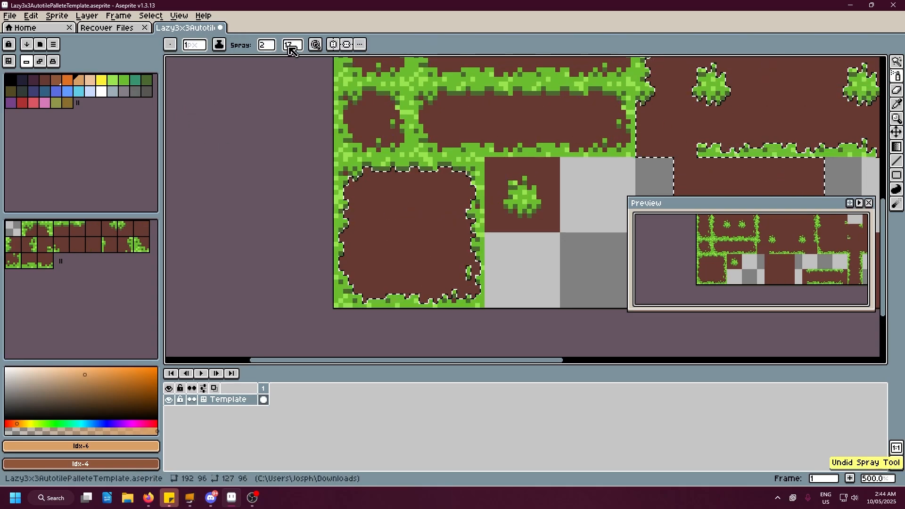
click(290, 45)
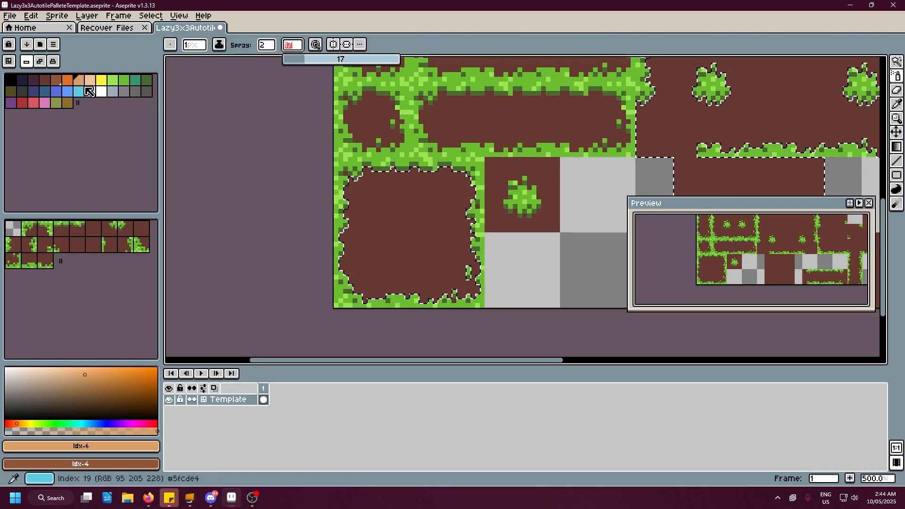
text(57)
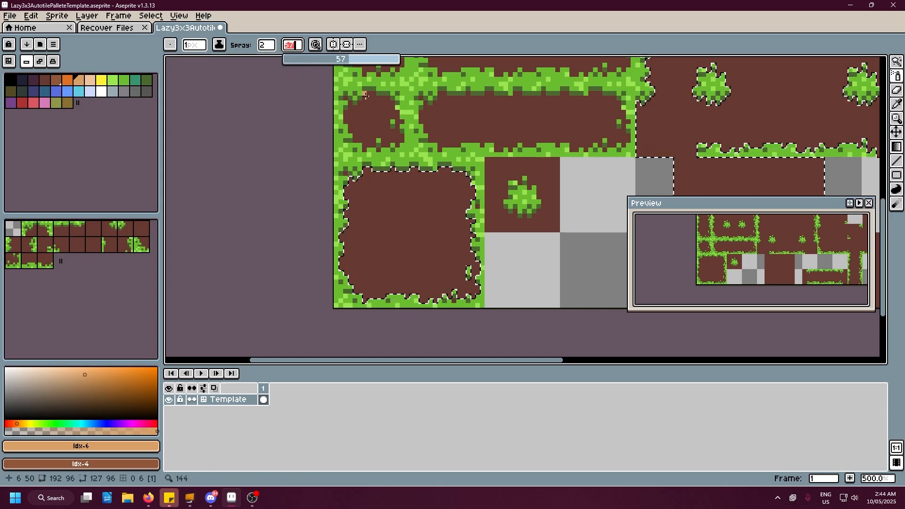
mouse_move(403, 229)
mouse_down()
mouse_move(421, 236)
mouse_move(419, 221)
mouse_move(430, 227)
mouse_move(432, 239)
mouse_move(387, 259)
mouse_move(367, 235)
mouse_up()
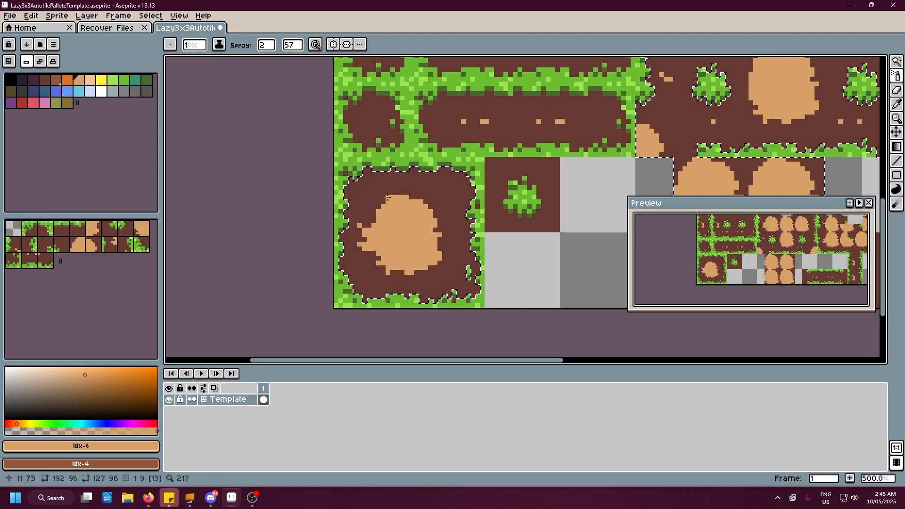
Set the spray width to 7 and spread more tan around the patch in the large block
click(272, 50)
text(7)
drag(435, 215, 439, 216)
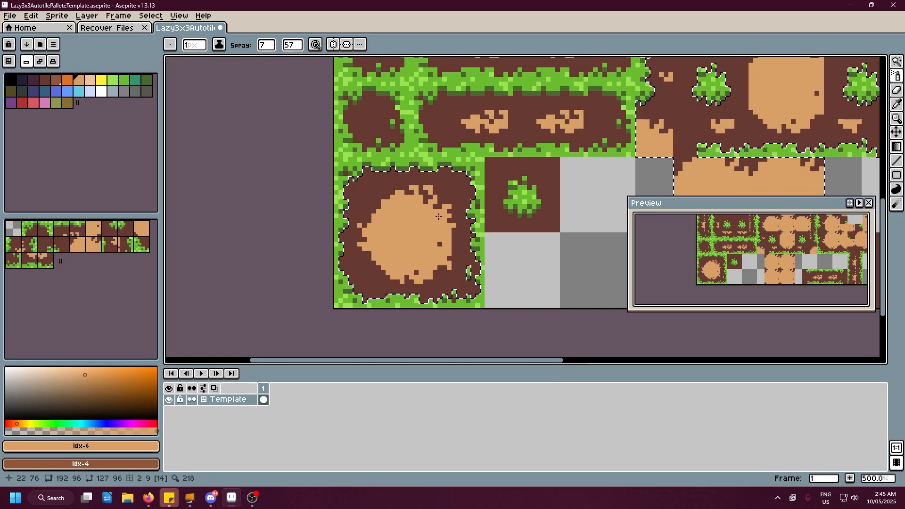
Spray tan over the rest of the large block's dirt out to its grassy edges, and choose brown index 4 as the drawing colour
mouse_move(387, 201)
mouse_down()
mouse_move(377, 217)
mouse_move(382, 240)
mouse_move(377, 213)
mouse_up()
mouse_move(374, 253)
mouse_down()
mouse_move(423, 270)
mouse_move(441, 257)
mouse_move(433, 272)
mouse_move(442, 205)
mouse_move(379, 205)
mouse_up()
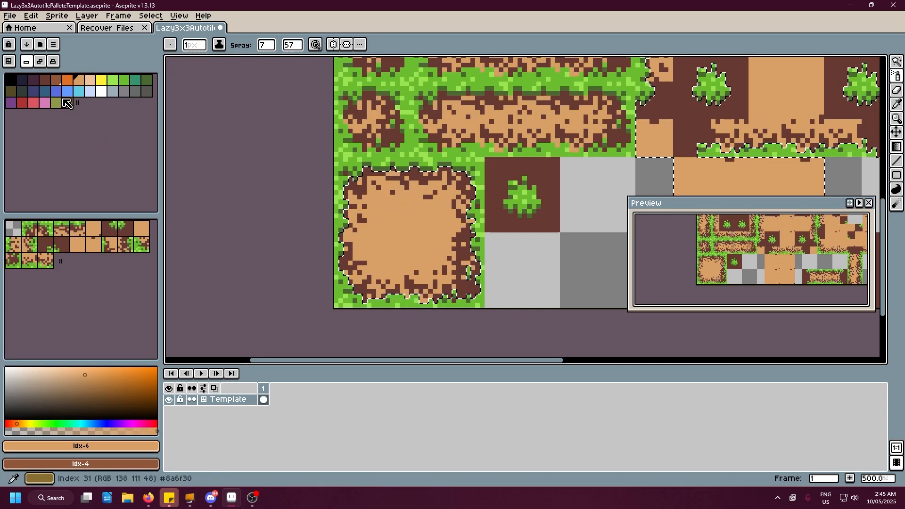
click(57, 81)
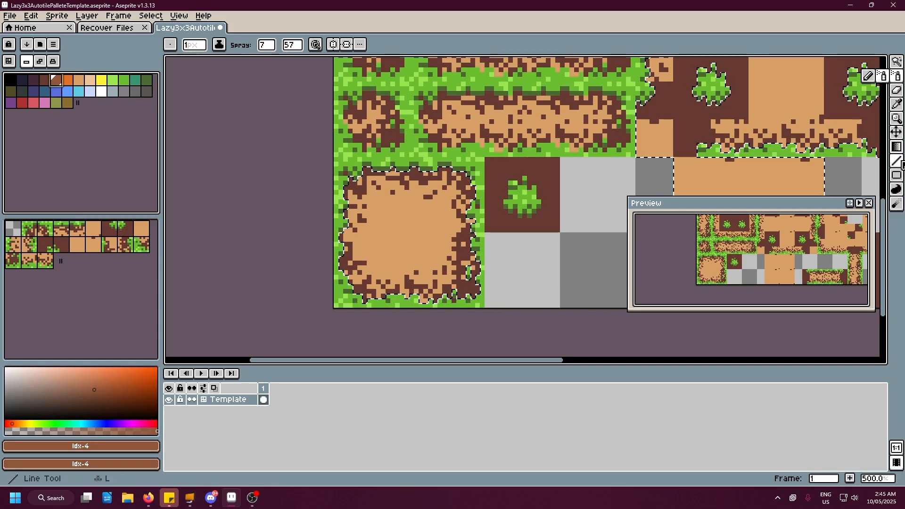
Try to fill the dark dirt along the large block's upper edge with brown using the Paint Bucket
click(900, 190)
click(900, 204)
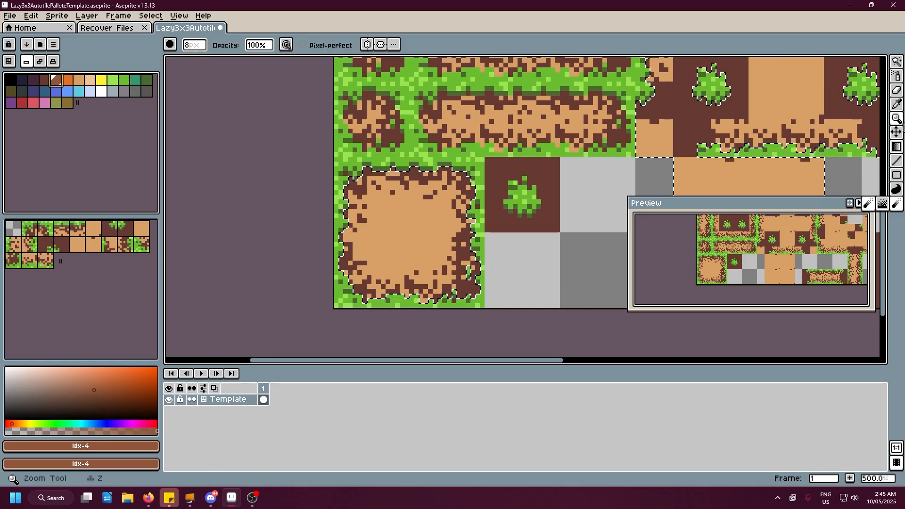
click(897, 147)
click(868, 147)
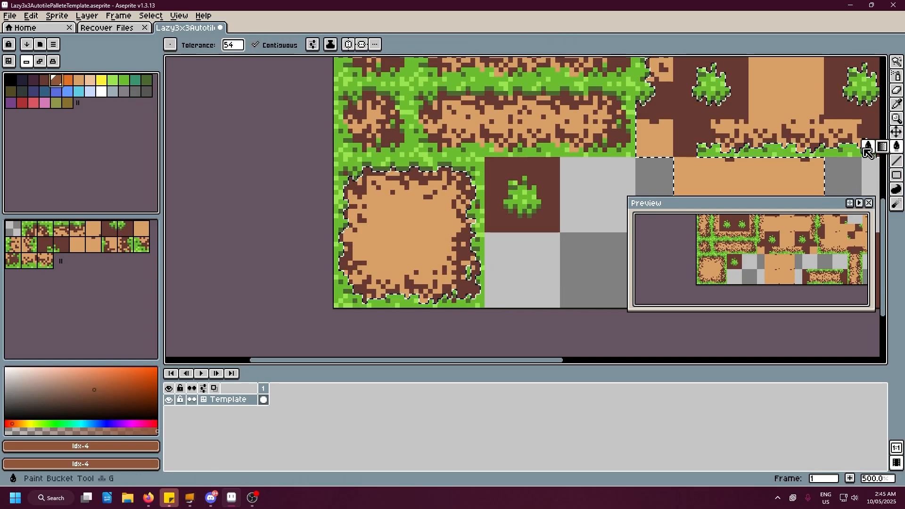
click(418, 179)
key(v)
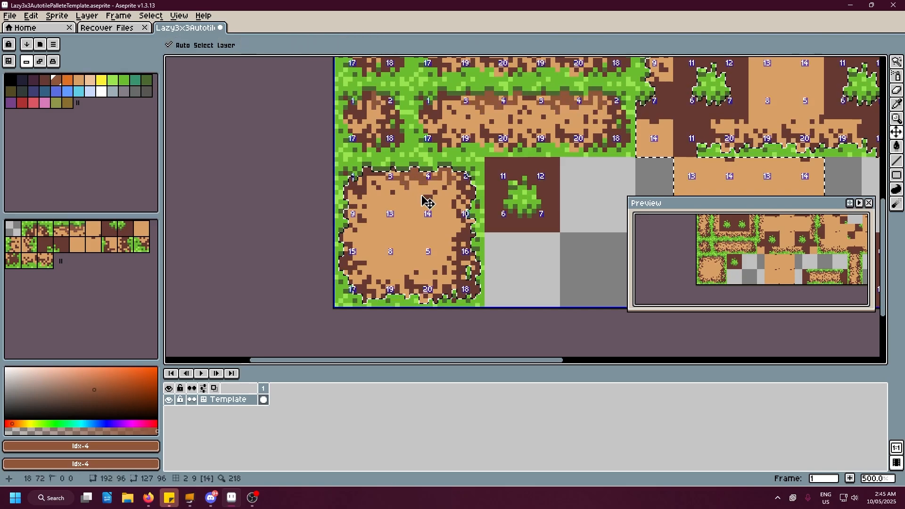
key(g)
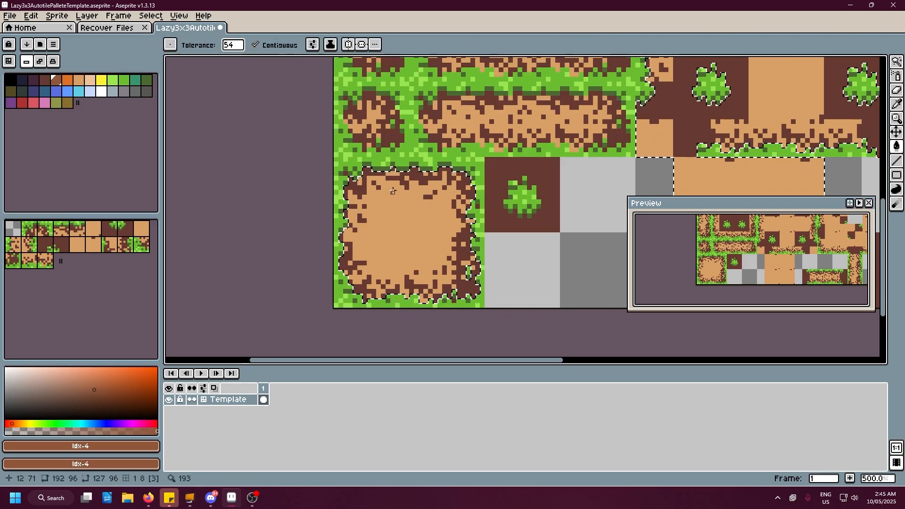
scroll(393, 191, up, 2)
scroll(404, 182, down, 1)
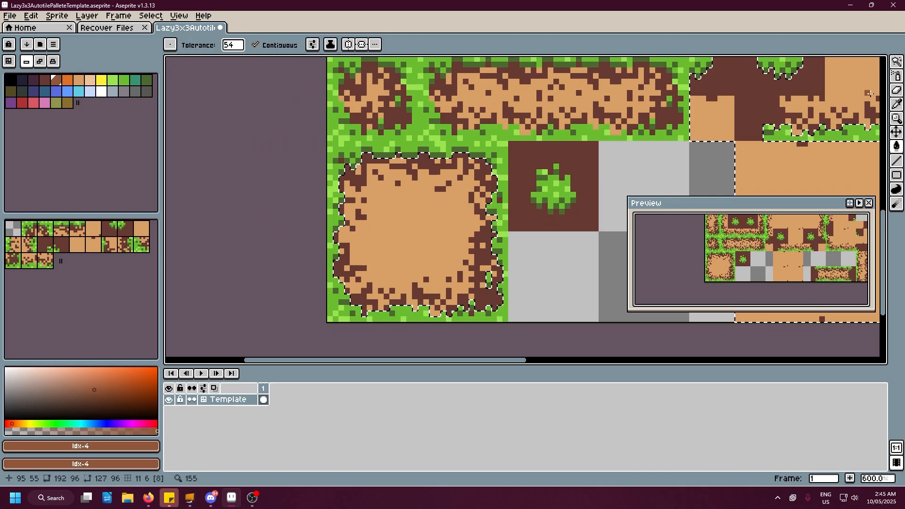
Select all dark brown dirt pixels across the tilemap using the Magic Wand with Contiguous off
key(w)
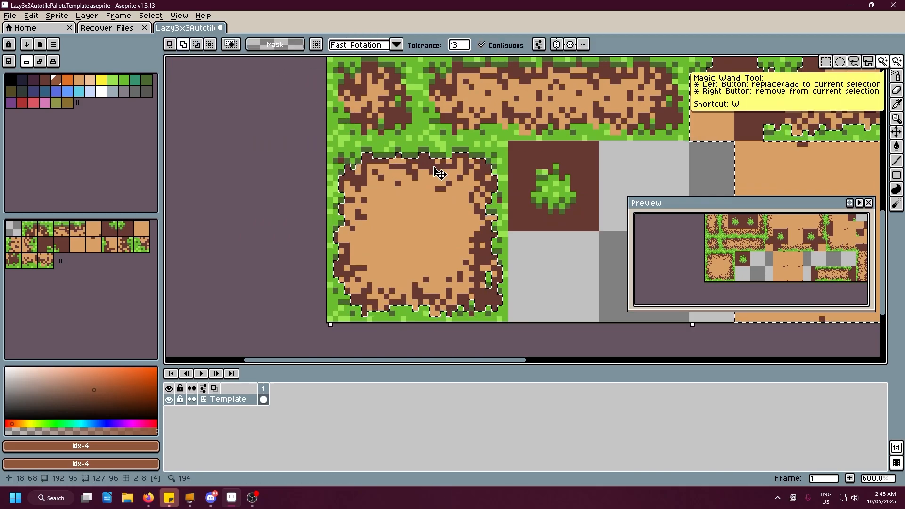
click(531, 152)
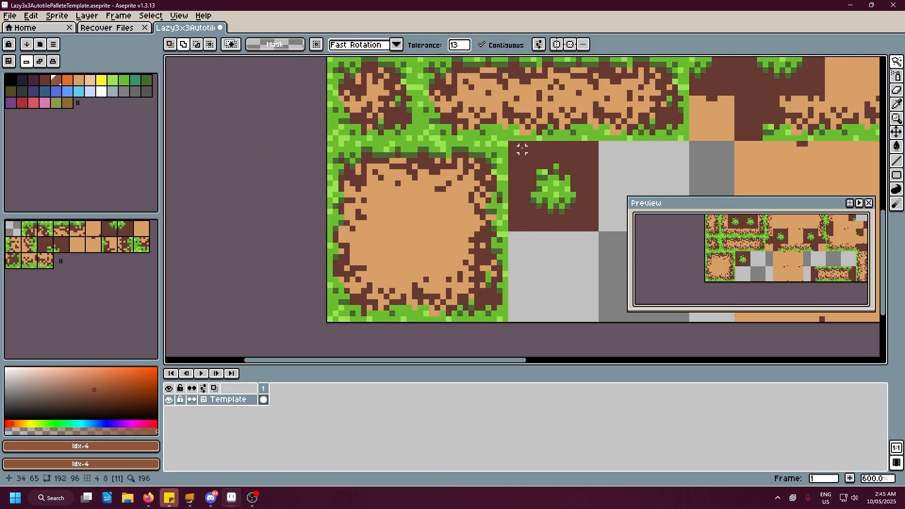
click(530, 156)
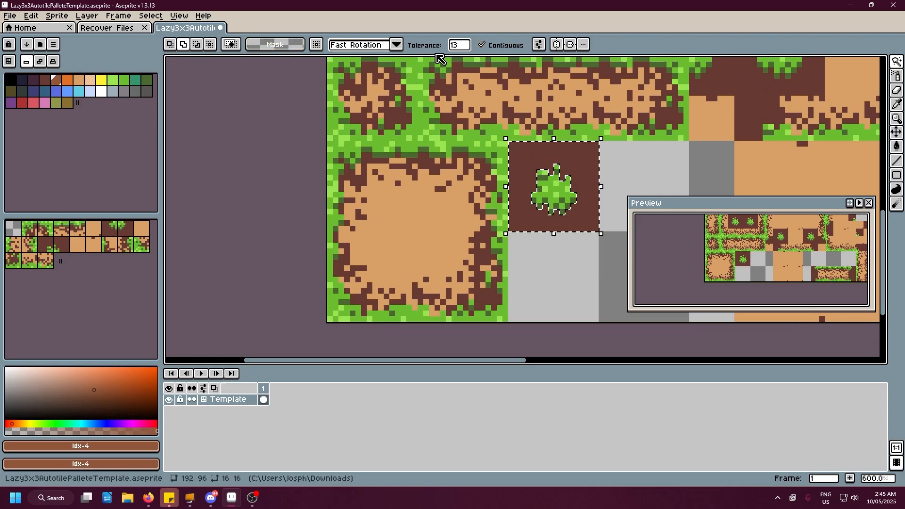
click(481, 45)
click(528, 155)
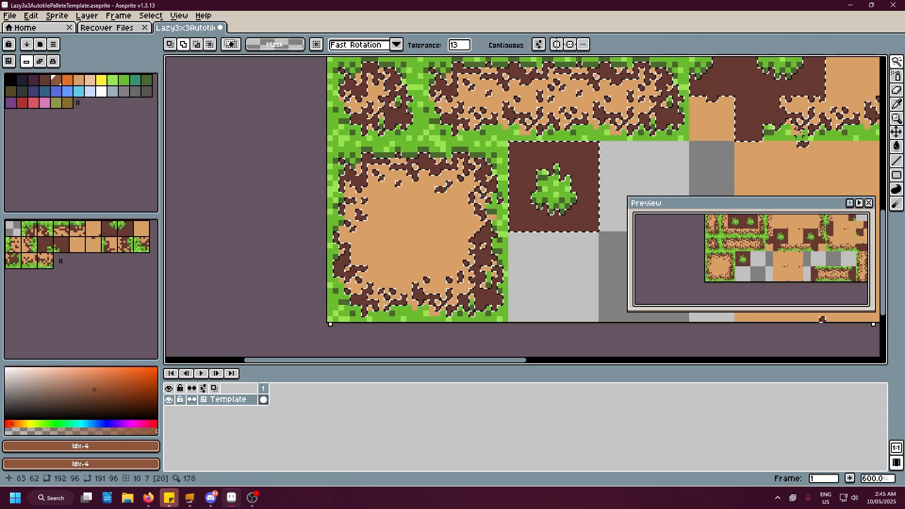
Spray brown index 4 over the selected dark dirt around the large block's edges, and clear the selection
click(896, 75)
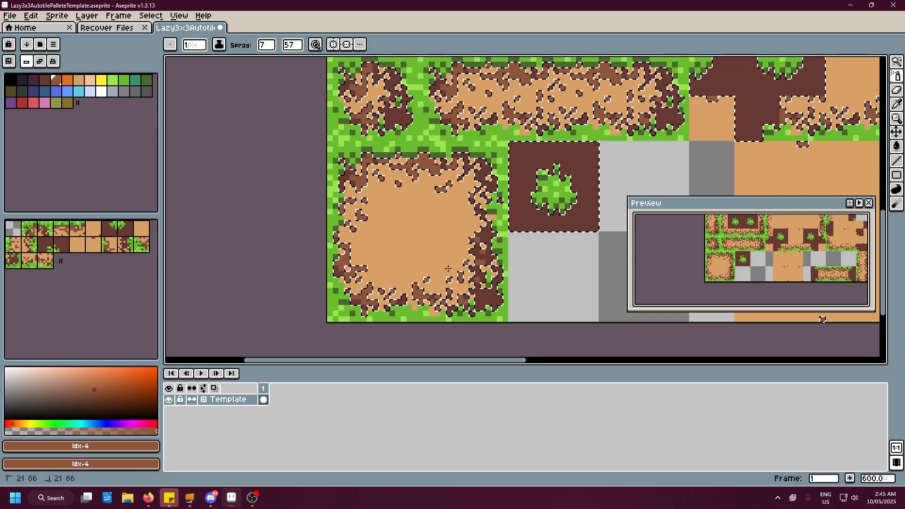
key(ctrl+d)
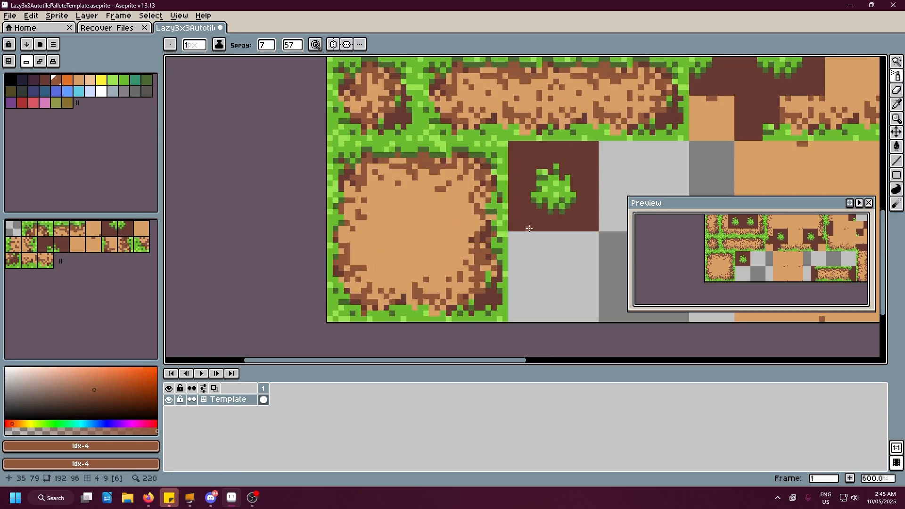
scroll(498, 217, down, 3)
scroll(468, 215, up, 3)
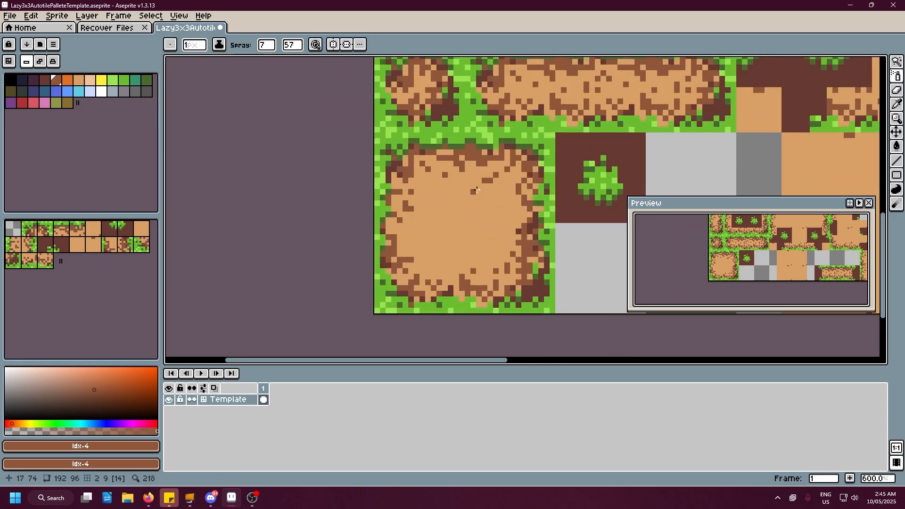
Select all tan dirt with the Magic Wand and spray loose brown speckles around the inside of the large block
click(896, 62)
click(455, 226)
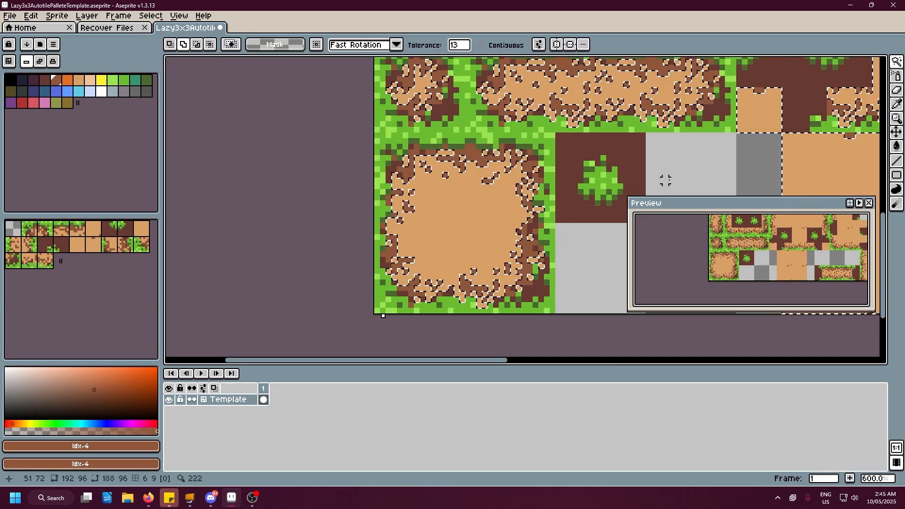
click(897, 76)
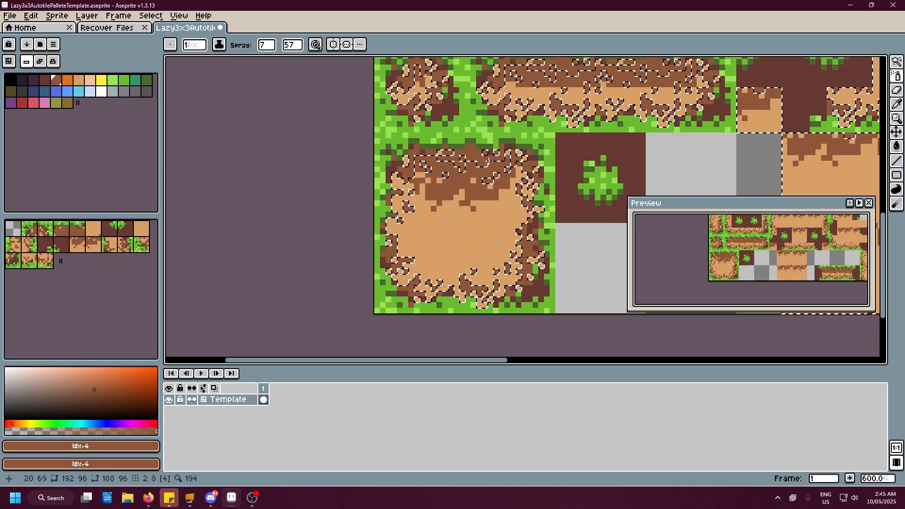
mouse_move(423, 165)
mouse_down()
mouse_move(461, 158)
mouse_move(497, 162)
mouse_up()
drag(400, 248, 425, 264)
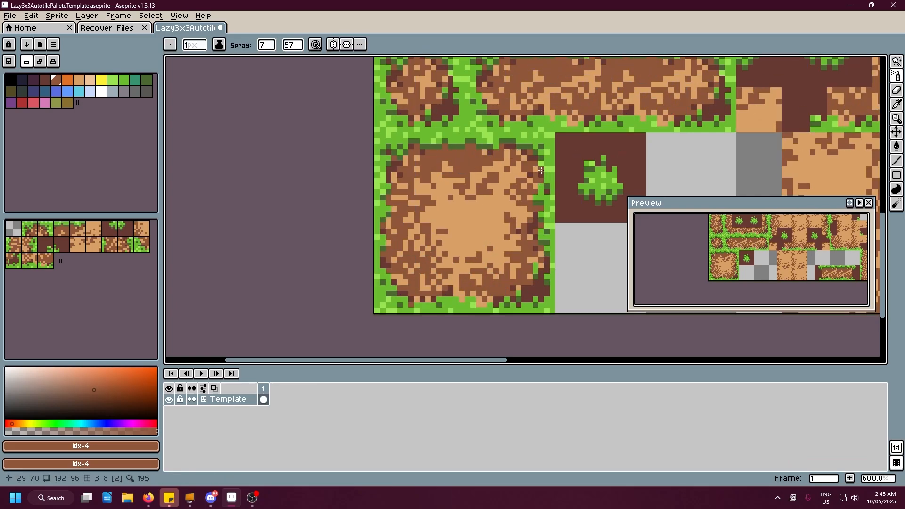
Undo the brown spray strokes over the tan dirt and clear the selection
key(ctrl+d)
scroll(540, 179, down, 1)
key(ctrl+z)
key(ctrl+z)
key(ctrl+z)
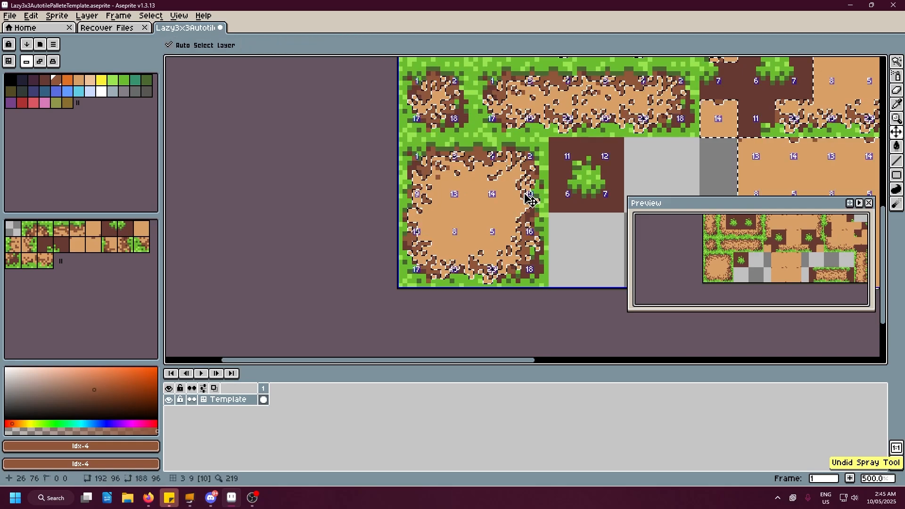
key(ctrl+d)
scroll(581, 197, down, 4)
scroll(581, 197, up, 4)
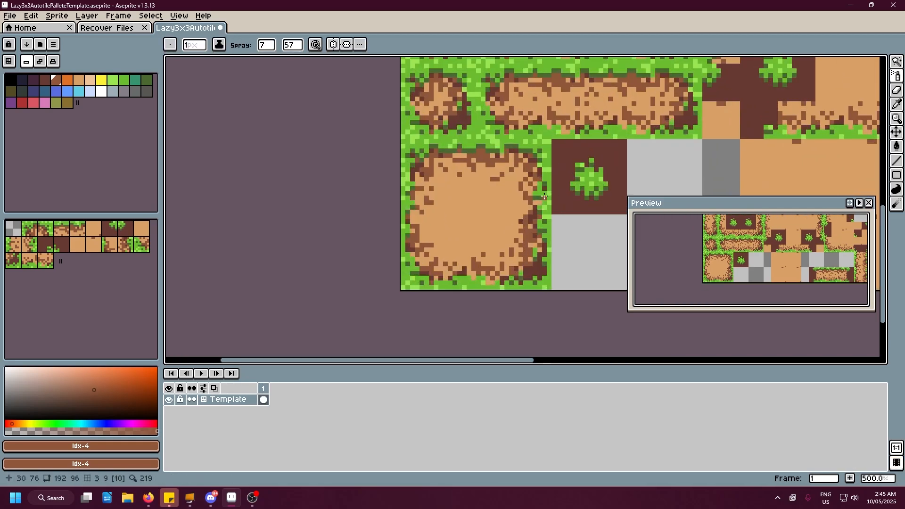
scroll(542, 198, down, 3)
scroll(511, 199, up, 3)
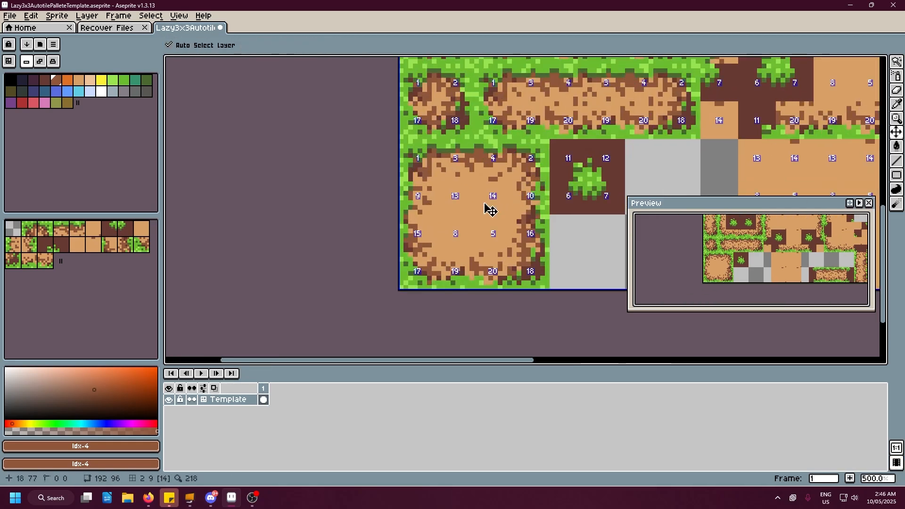
Select all tan dirt with the Magic Wand, spray it completely over with brown index 4, and deselect
click(897, 65)
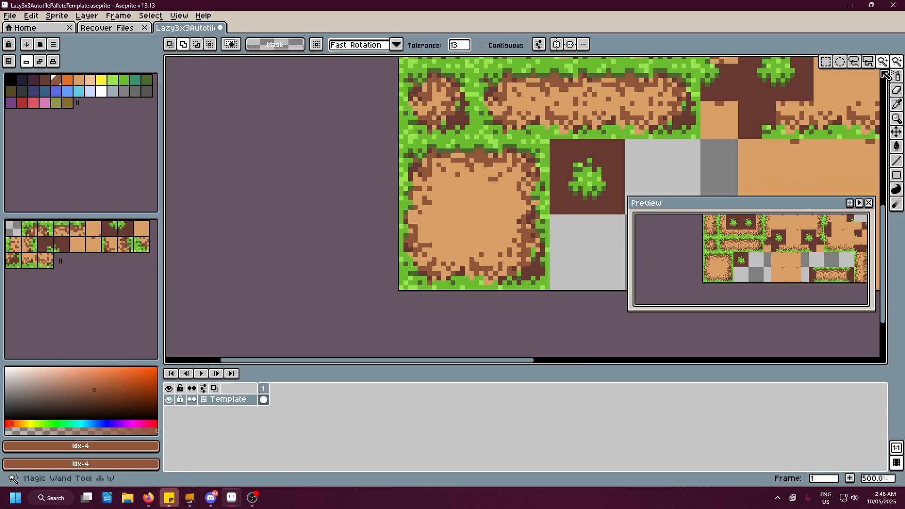
click(452, 226)
click(896, 75)
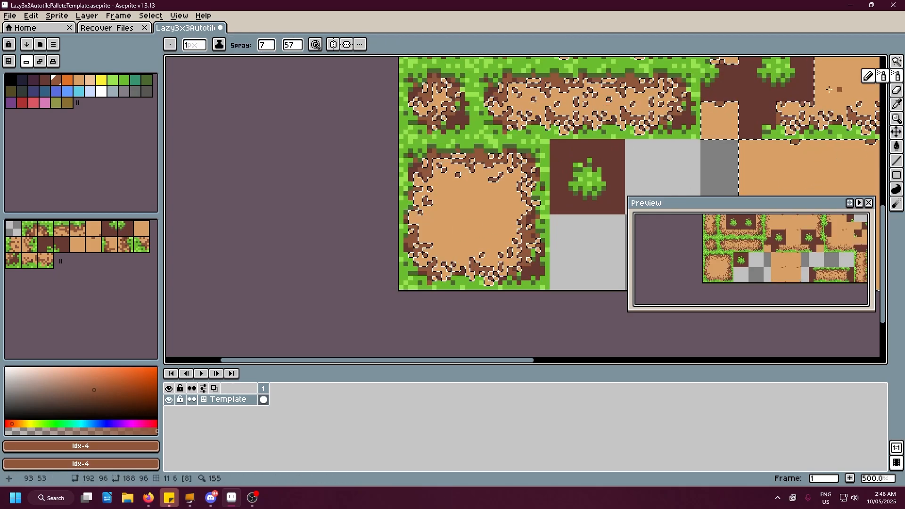
mouse_move(463, 187)
mouse_down()
mouse_move(375, 195)
mouse_move(403, 174)
mouse_move(380, 174)
mouse_move(514, 223)
mouse_move(384, 259)
mouse_up()
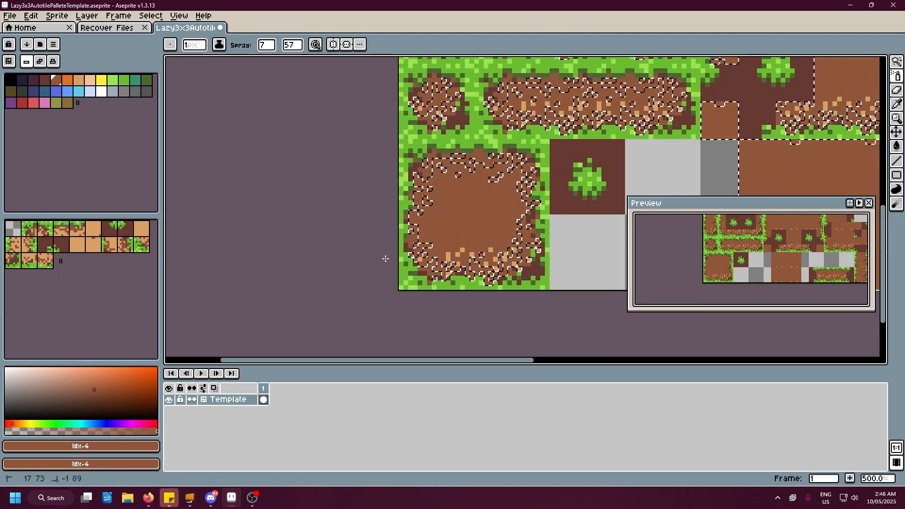
key(ctrl+d)
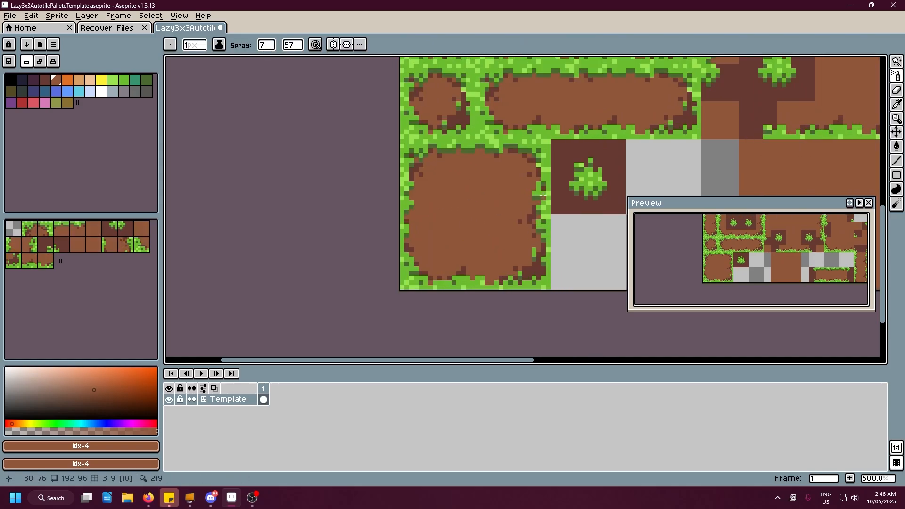
Sample brown #8f563b from the dirt and try to fill the dark dirt around the grass tuft at Paint Bucket tolerance 54
click(896, 104)
scroll(570, 178, up, 2)
scroll(570, 177, down, 1)
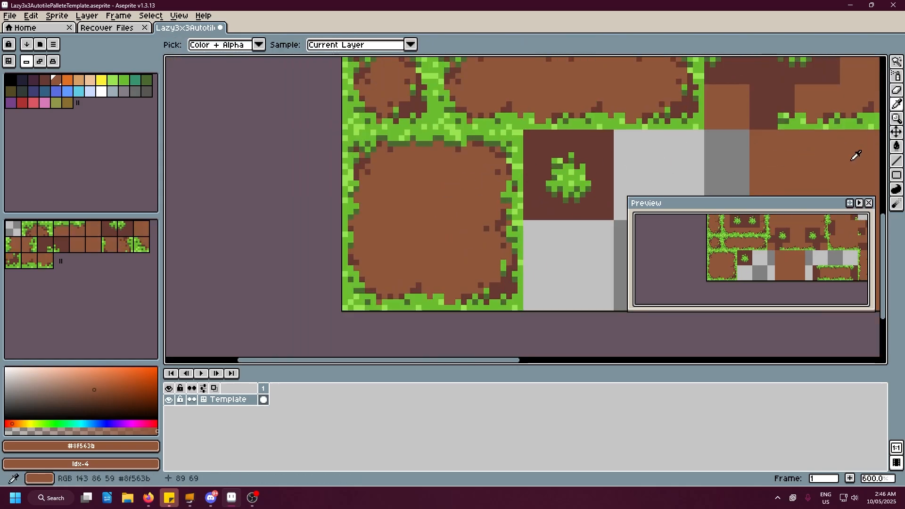
click(897, 146)
click(542, 159)
scroll(465, 190, up, 1)
scroll(465, 189, down, 1)
key(ctrl+z)
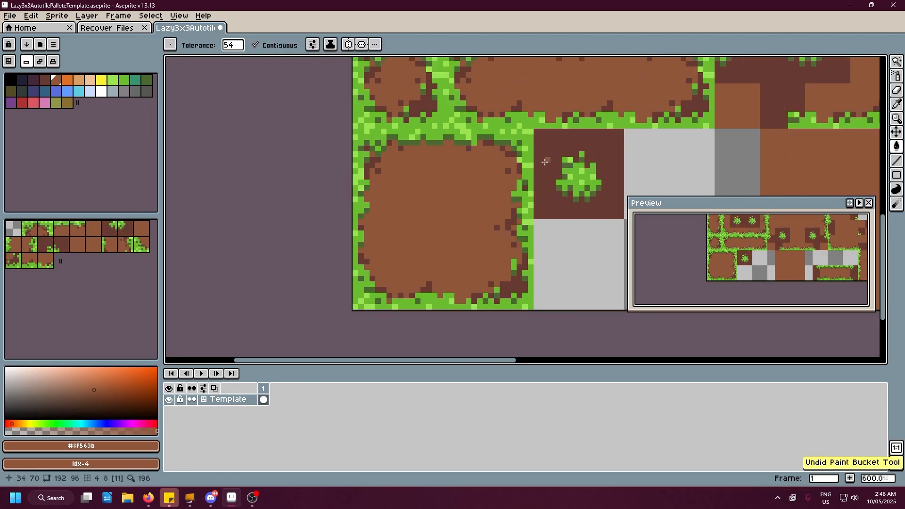
key(ctrl+y)
key(ctrl+z)
Lower the Paint Bucket tolerance to 15 and fill the dark dirt around the grass tuft with brown
click(234, 45)
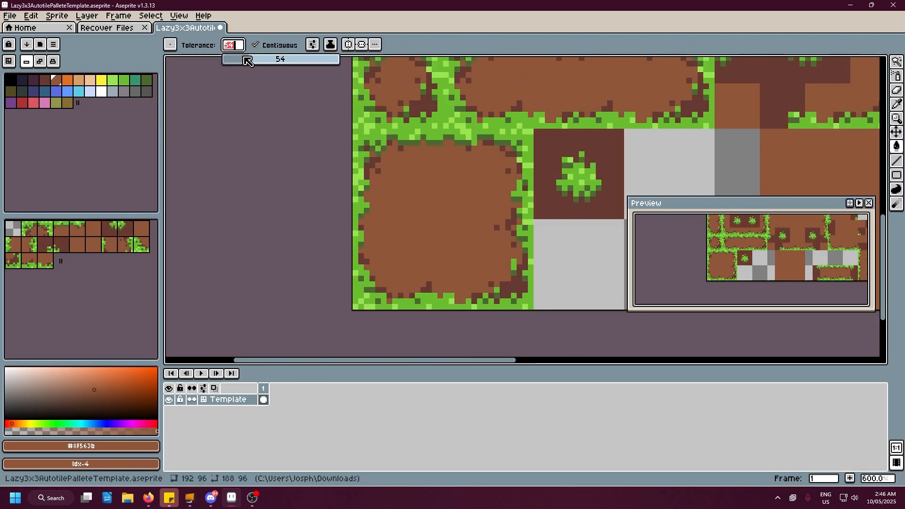
drag(246, 61, 228, 61)
click(560, 137)
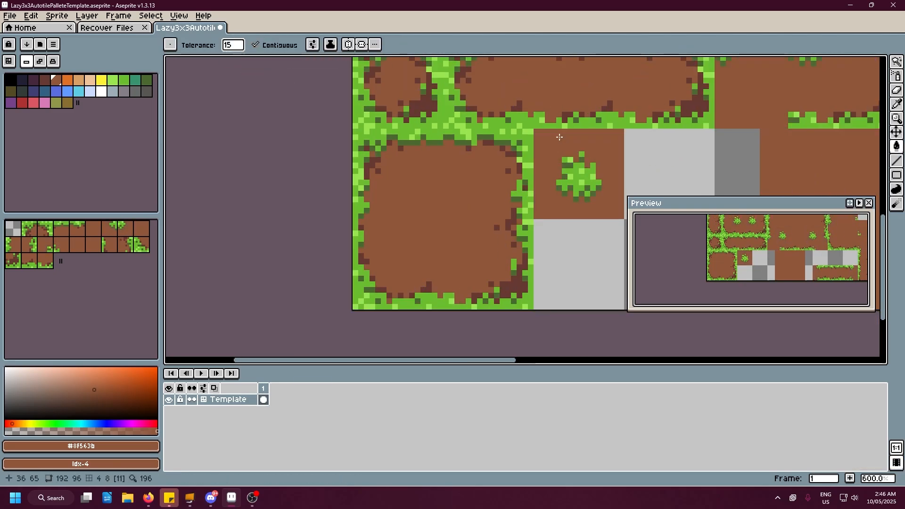
Sample dark brown #663931 and draw single shadow pixels beneath the grass tuft with the Pencil tool, undoing the first test stroke
click(896, 105)
scroll(551, 121, up, 3)
click(552, 122)
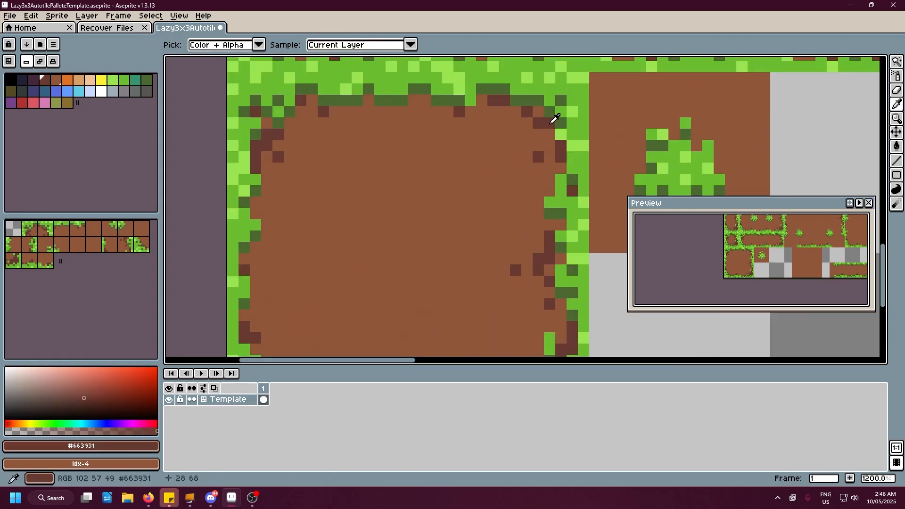
click(897, 76)
click(868, 77)
drag(658, 154, 463, 152)
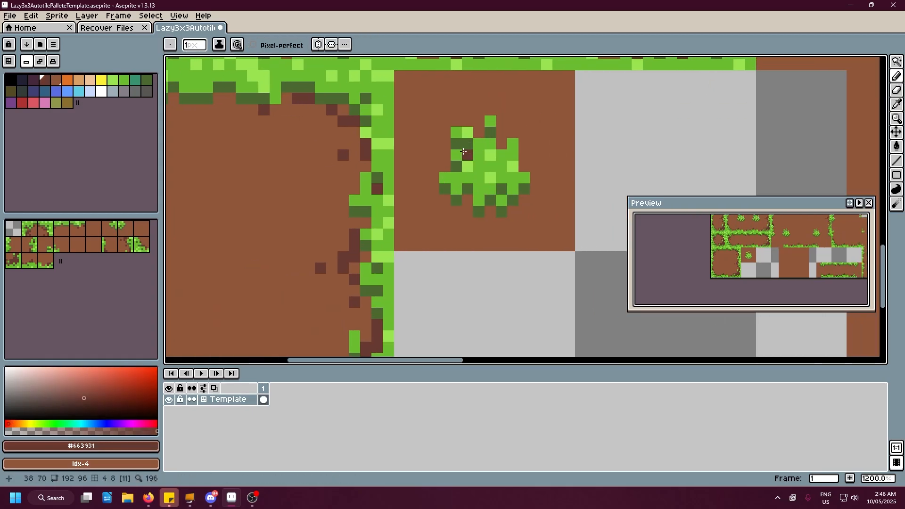
scroll(463, 151, up, 1)
key(ctrl+z)
click(439, 214)
click(470, 214)
click(486, 244)
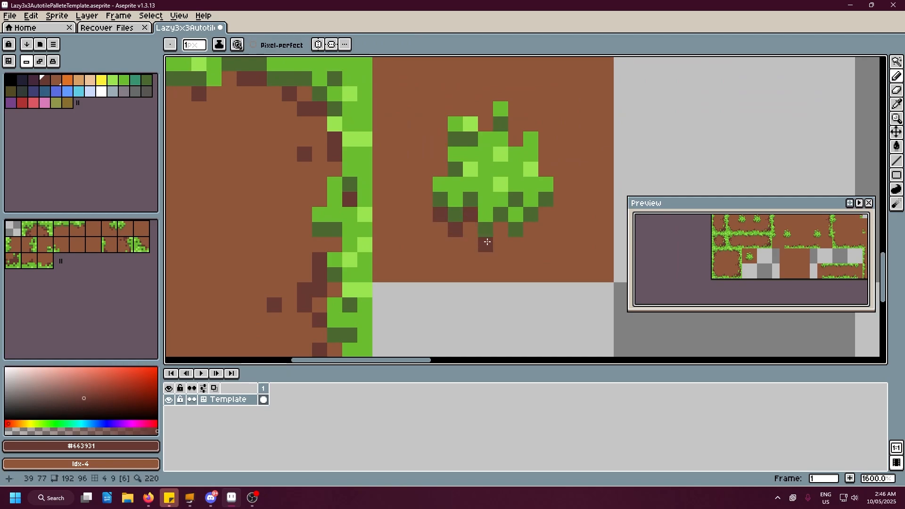
click(498, 230)
Add dark brown pixels along the grass tuft's left and upper edges, plus one loose pixel in the dirt to its upper right
click(424, 155)
click(440, 144)
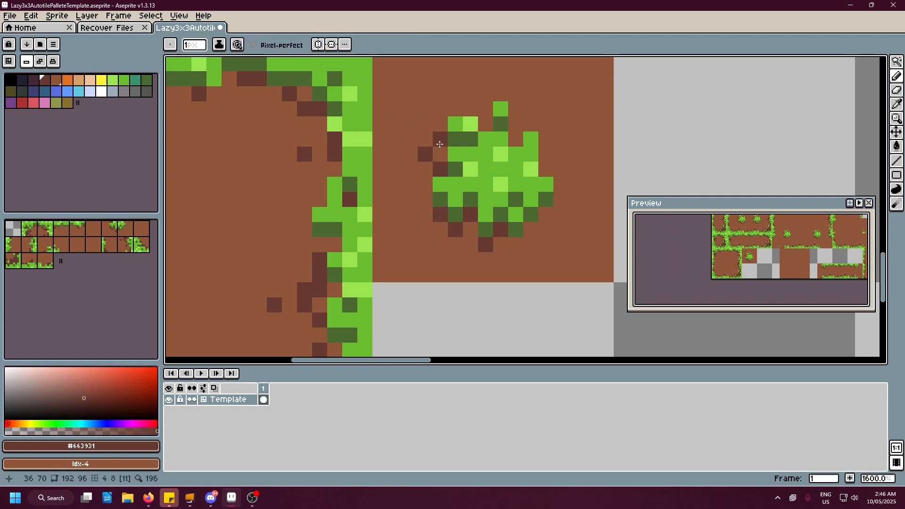
click(485, 124)
click(516, 124)
click(516, 139)
click(560, 109)
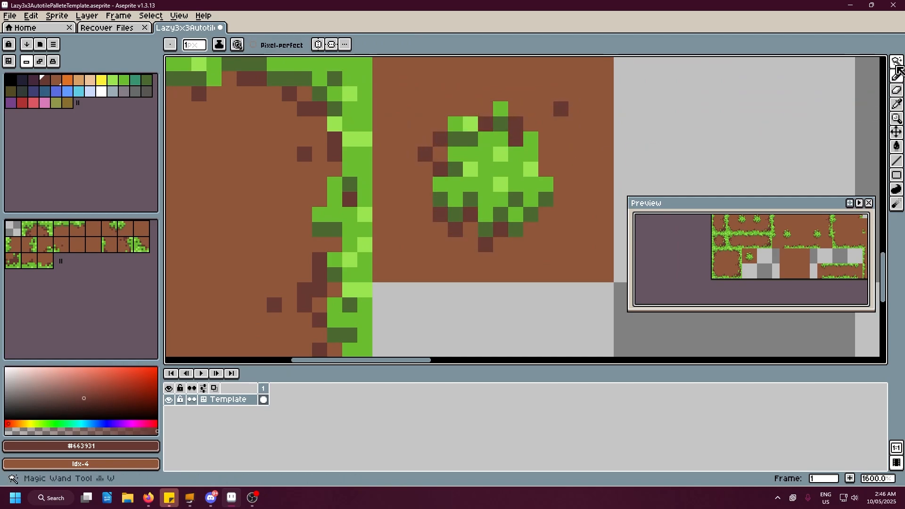
Select all brown and dark brown dirt pixels across the tilemap with the Magic Wand
key(w)
click(602, 138)
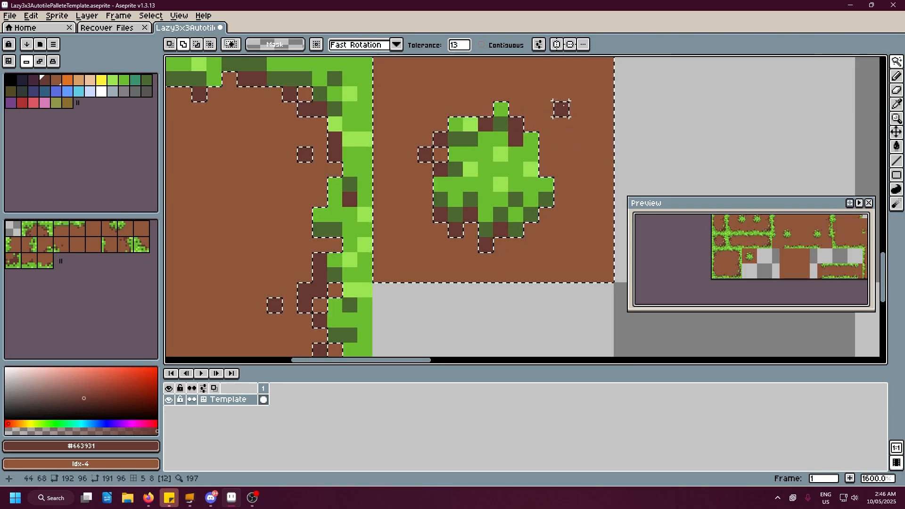
shift+click(561, 109)
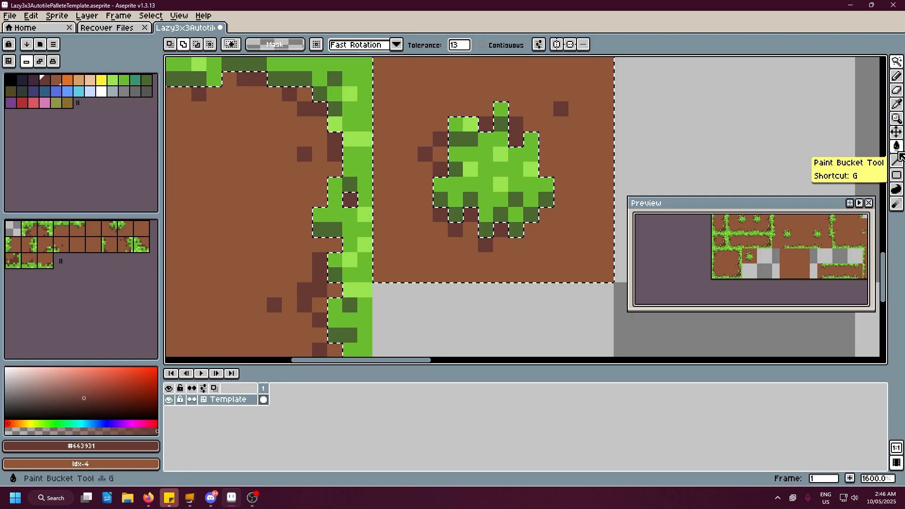
Draw dark brown shadow pixels with the Pencil tool beside the grass tuft and along the large dirt patch's right edge
click(894, 87)
drag(545, 156, 546, 226)
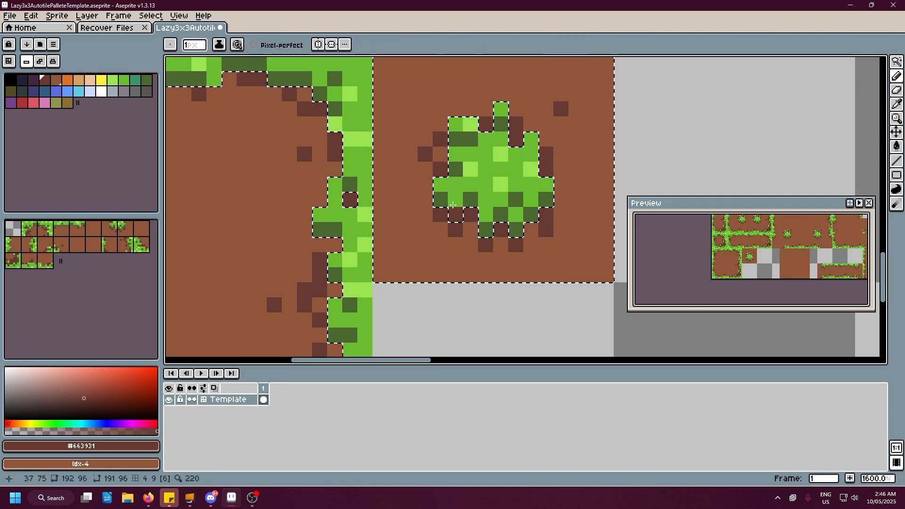
drag(410, 186, 424, 200)
scroll(471, 176, down, 2)
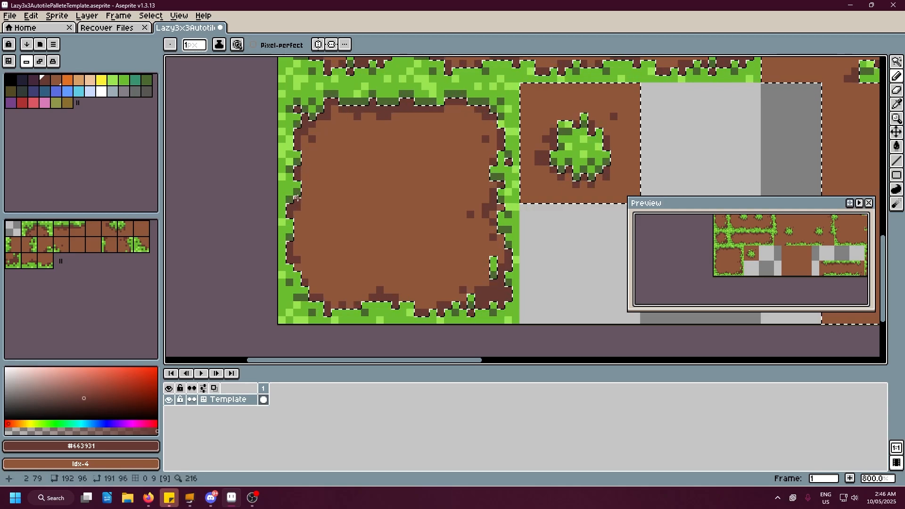
drag(500, 221, 501, 250)
scroll(512, 254, down, 1)
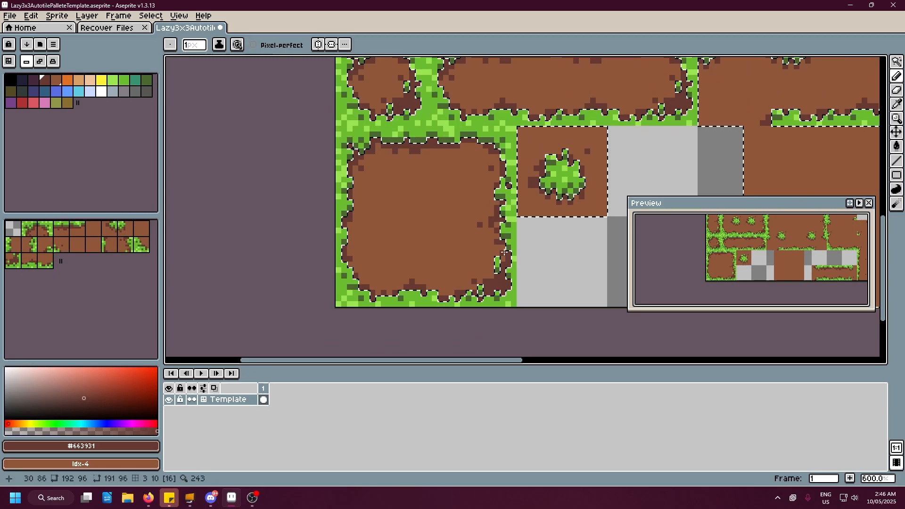
Clear the dirt selection and check the shaded dirt edges across the tilemap
drag(480, 210, 262, 233)
scroll(485, 177, down, 1)
drag(484, 177, 432, 184)
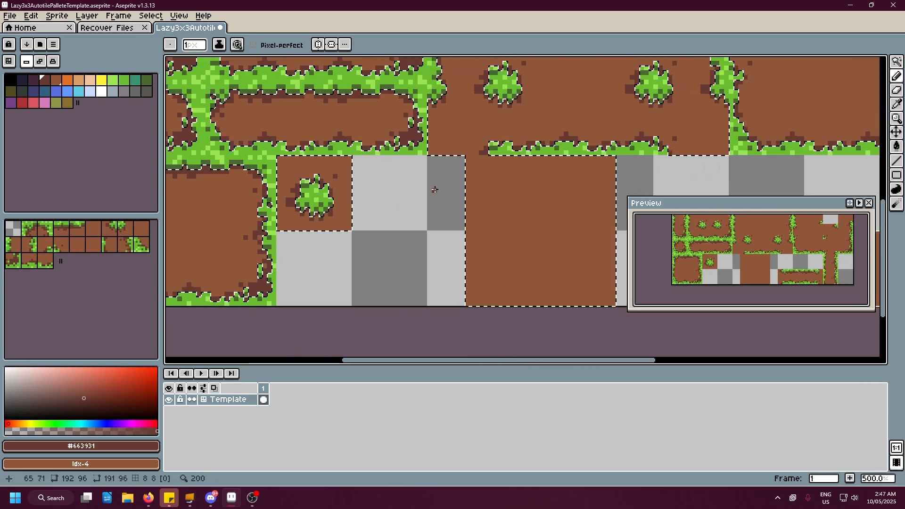
key(ctrl)
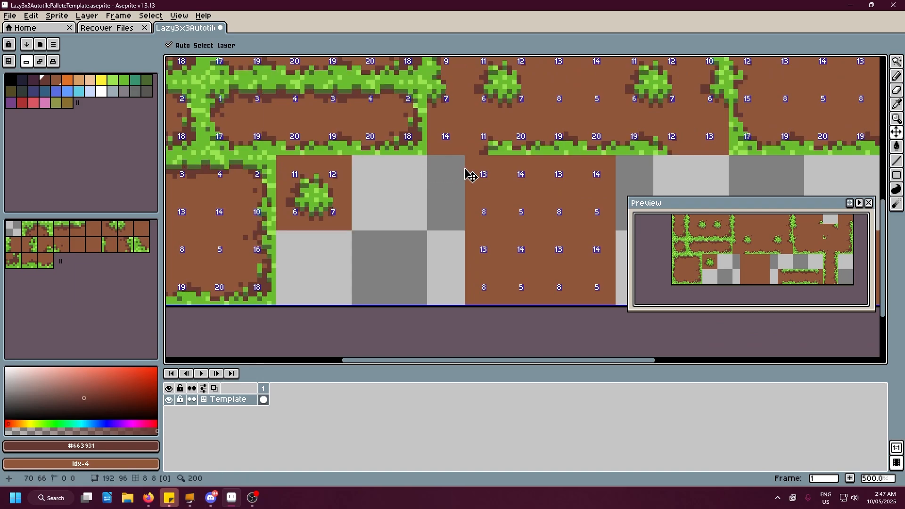
scroll(465, 171, down, 4)
scroll(486, 227, up, 1)
scroll(370, 217, up, 3)
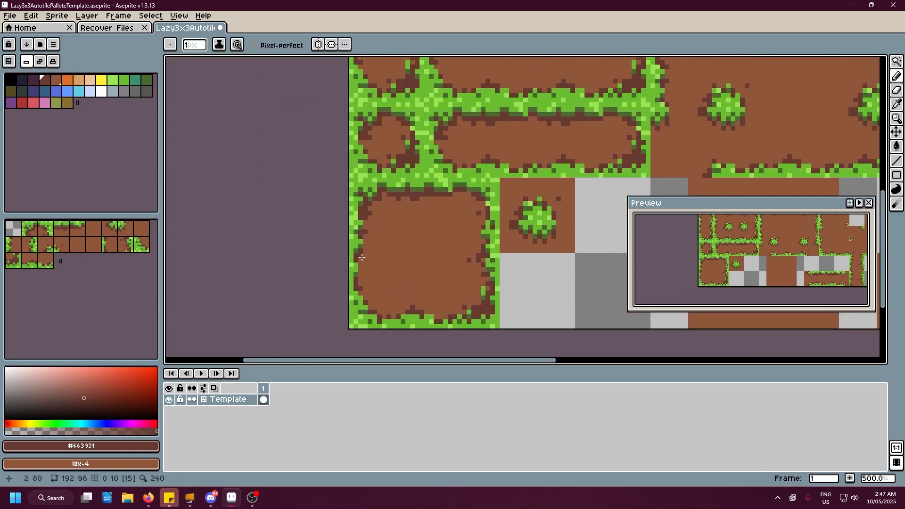
scroll(431, 255, down, 1)
drag(430, 255, 293, 265)
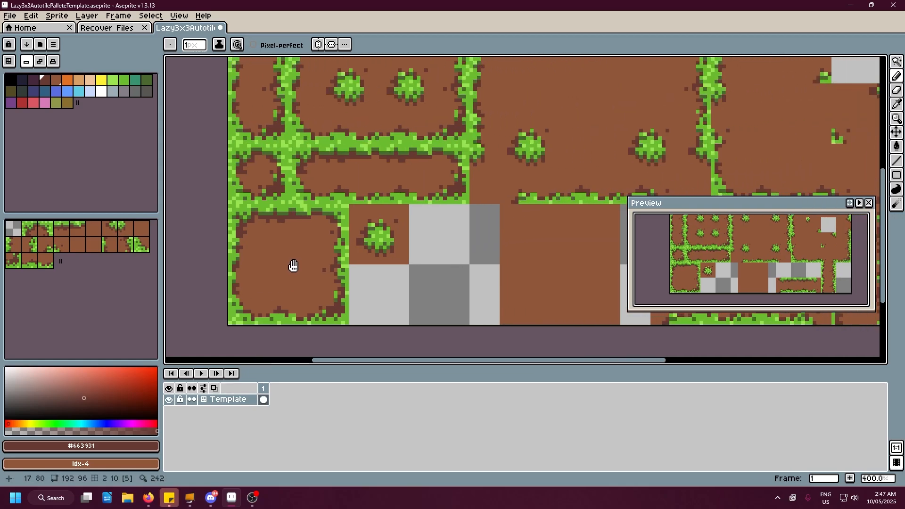
drag(449, 241, 590, 178)
Select only the plain brown dirt across the tilemap with the Magic Wand and set tan Idx-6 as the Pencil color
click(897, 61)
click(359, 210)
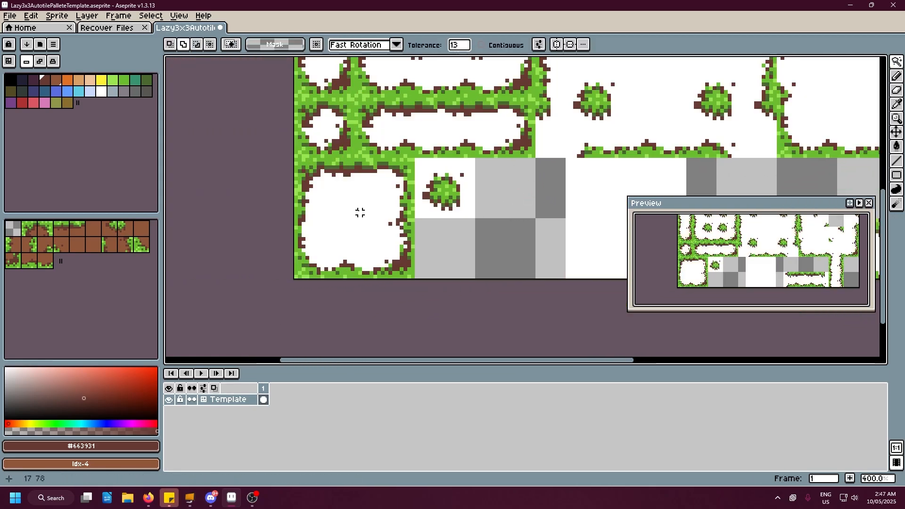
click(79, 80)
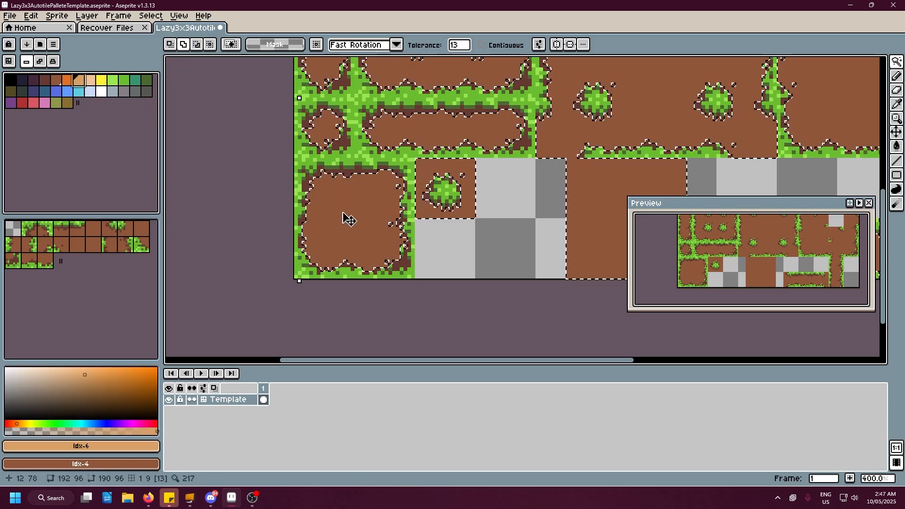
click(897, 75)
Undo the first tan test stroke and draw separate 2x2-pixel tan pebbles in the large dirt patch
drag(321, 202, 332, 193)
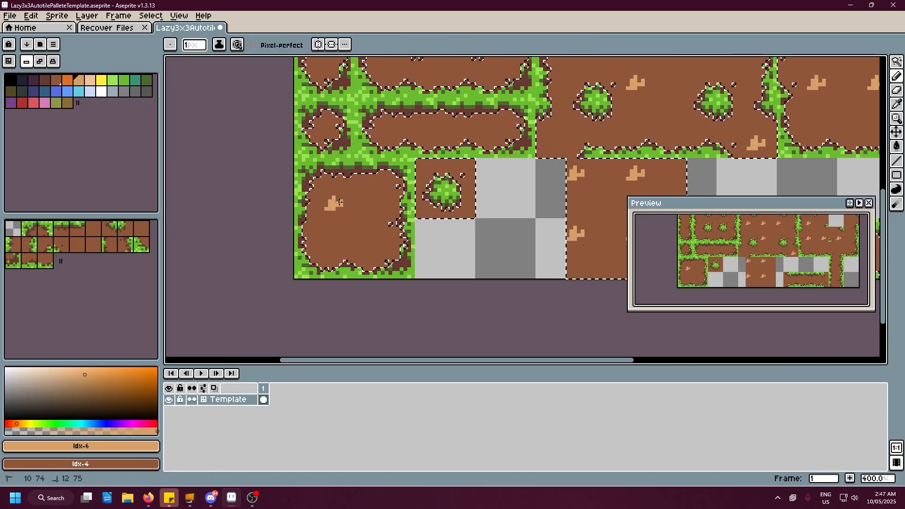
key(ctrl+z)
drag(617, 182, 648, 164)
scroll(423, 171, up, 2)
mouse_move(546, 175)
mouse_down()
mouse_move(313, 184)
mouse_move(586, 162)
mouse_up()
click(381, 164)
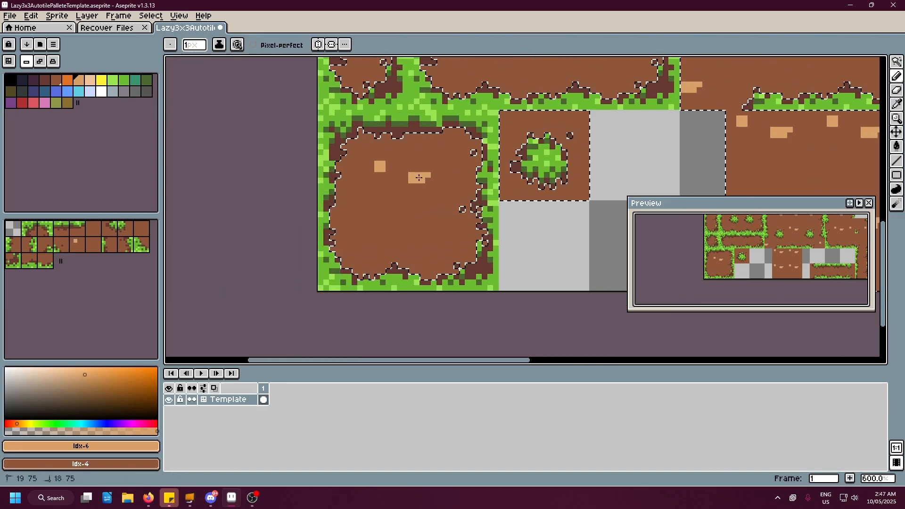
click(408, 177)
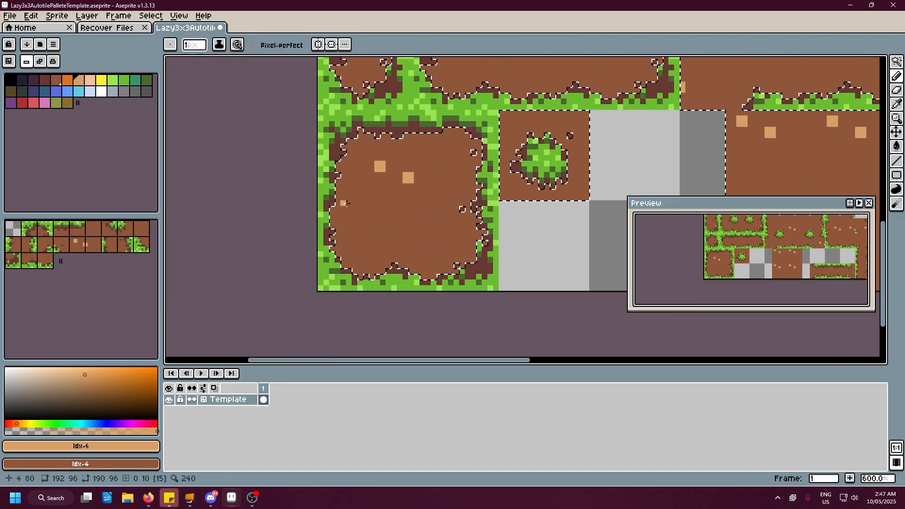
click(367, 205)
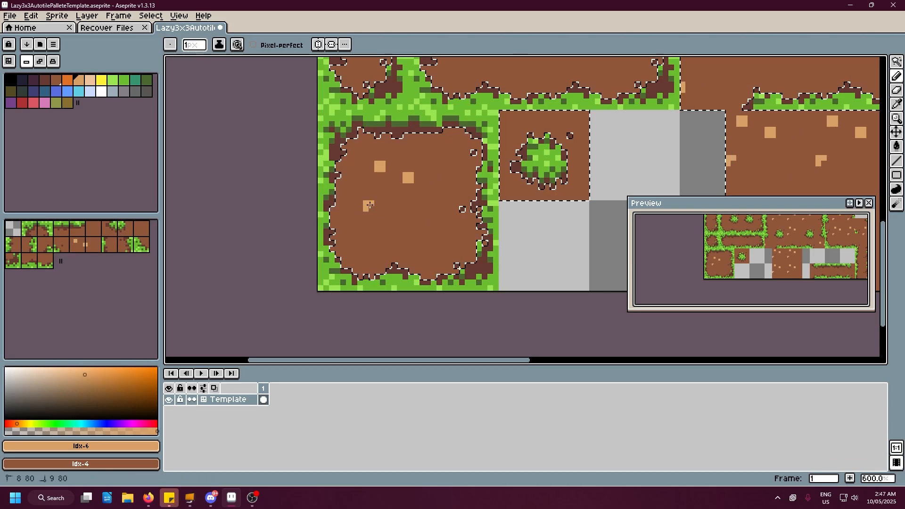
Undo the uneven tan stroke, redraw it as a 2x2 pebble, and scatter single tan pixels between the pebbles of the plain dirt tiles
scroll(524, 179, right, 5)
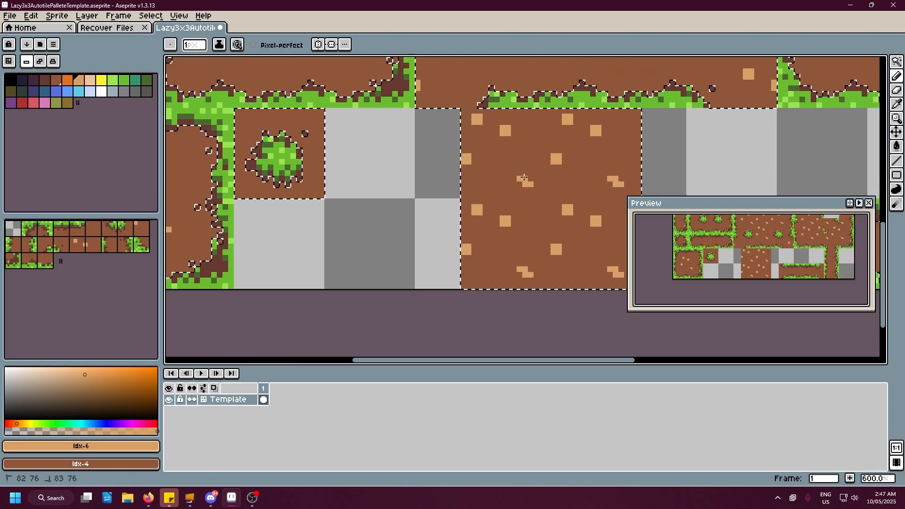
key(ctrl+z)
drag(519, 178, 518, 183)
click(496, 156)
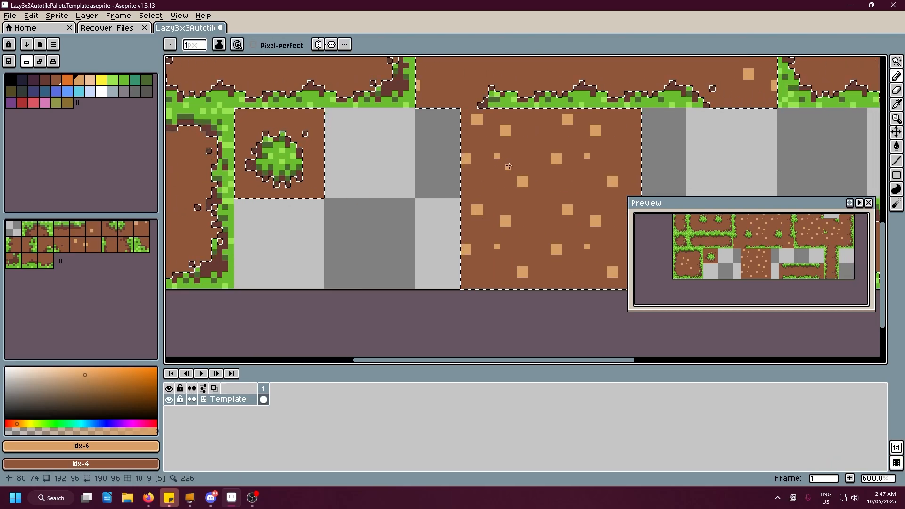
click(474, 184)
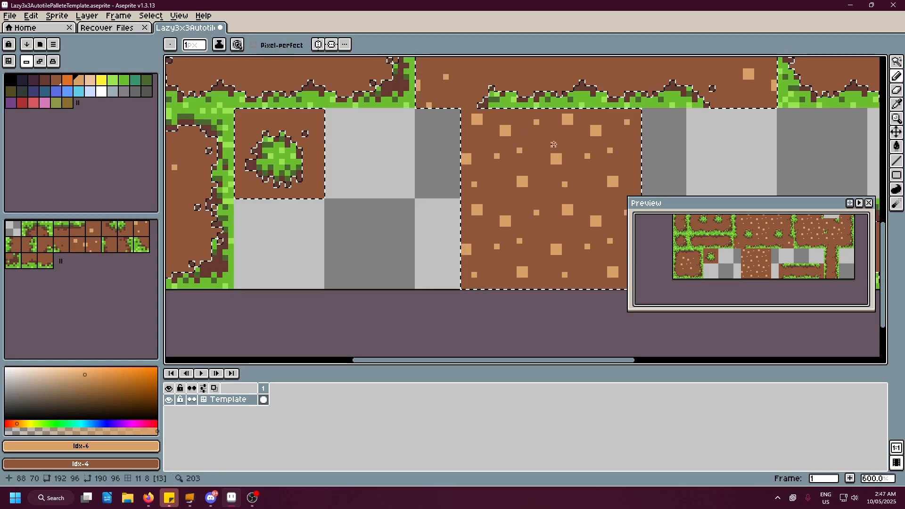
Fill the remaining dirt gaps with single-pixel and 2x2 tan pebbles, including along the grassy edges and around the grass tuft
drag(548, 193, 468, 177)
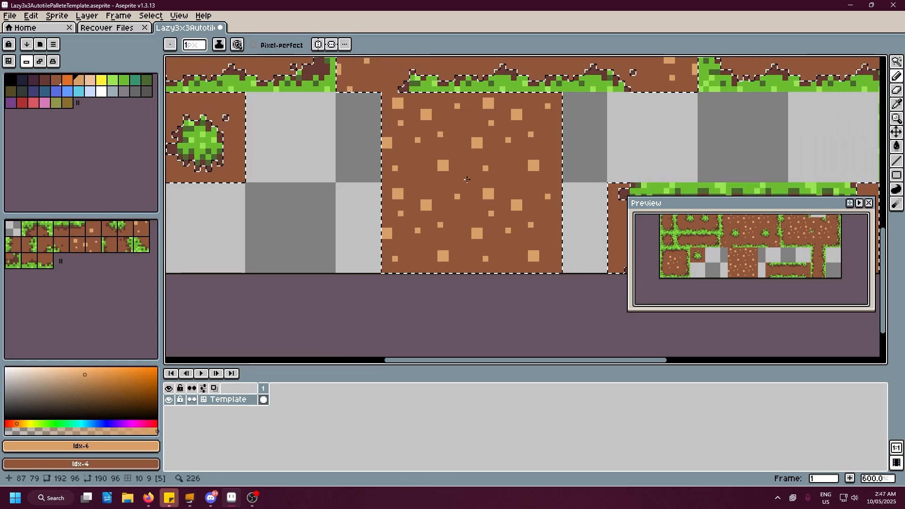
click(502, 157)
scroll(518, 199, down, 3)
drag(446, 209, 583, 200)
scroll(437, 199, up, 2)
scroll(437, 199, up, 2)
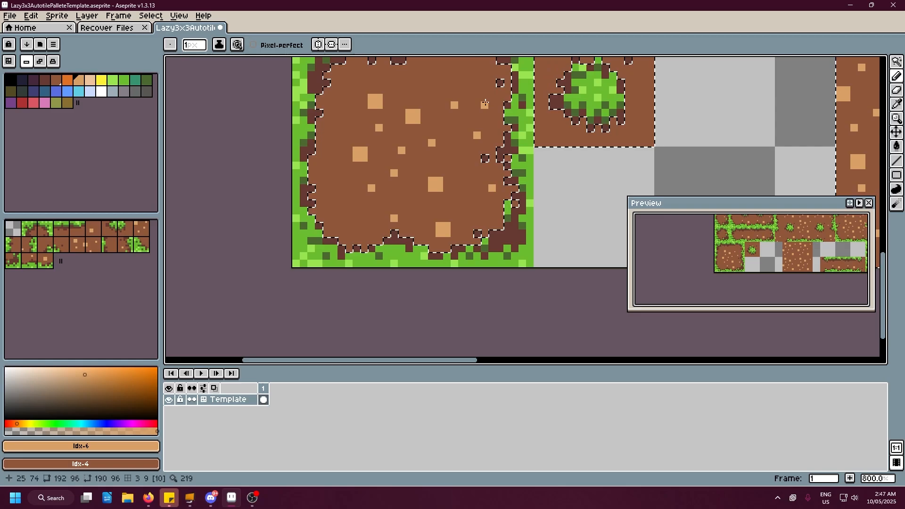
scroll(448, 165, up, 3)
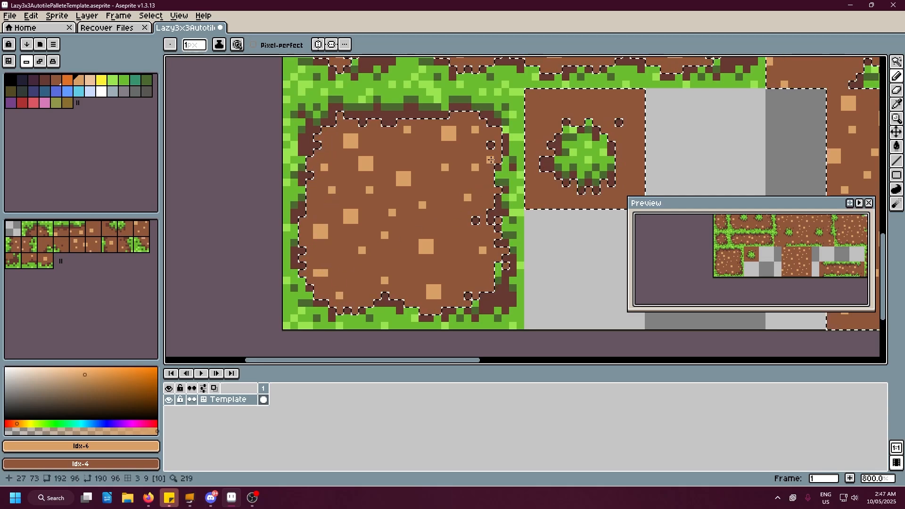
scroll(427, 153, down, 5)
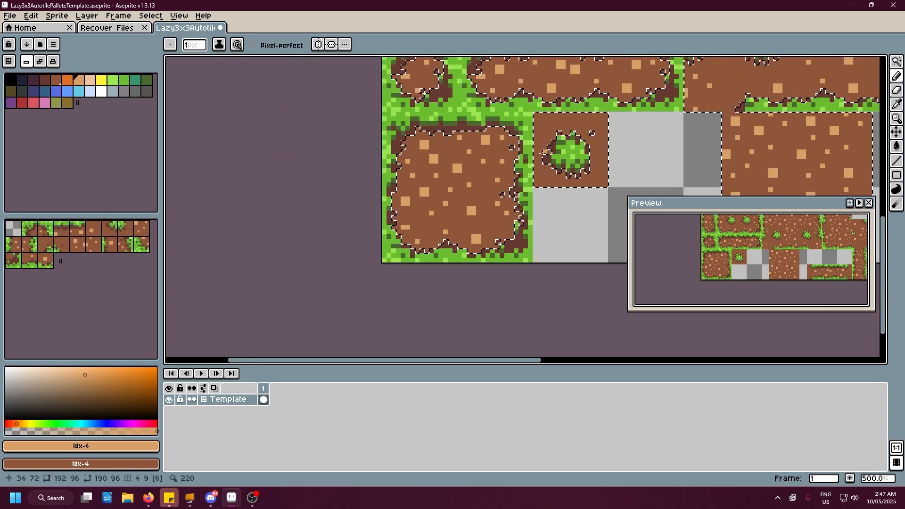
scroll(432, 169, up, 3)
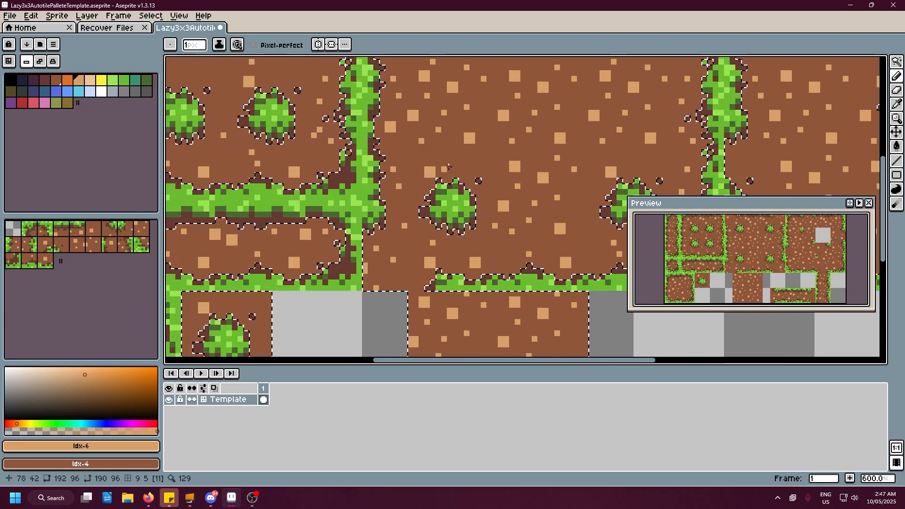
Clear the selection and examine how the tan pebble pattern repeats across the whole tilemap
scroll(544, 146, down, 2)
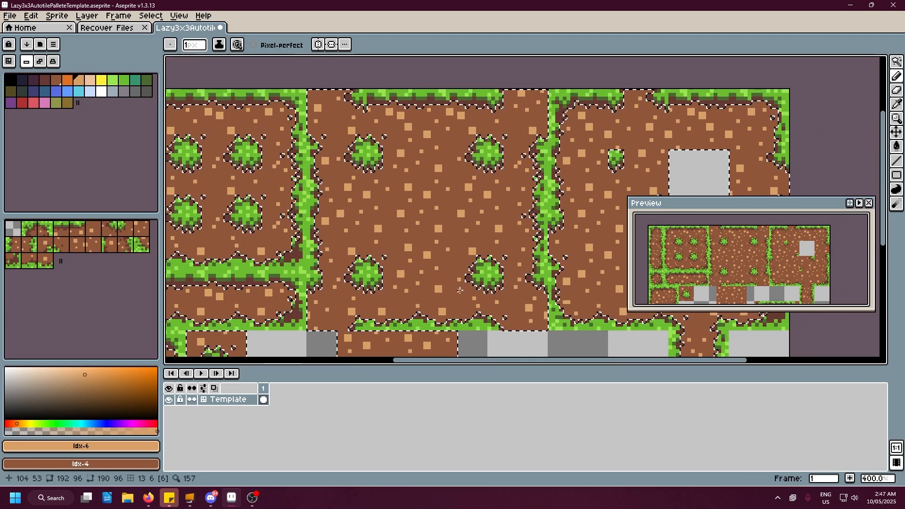
drag(466, 176, 303, 173)
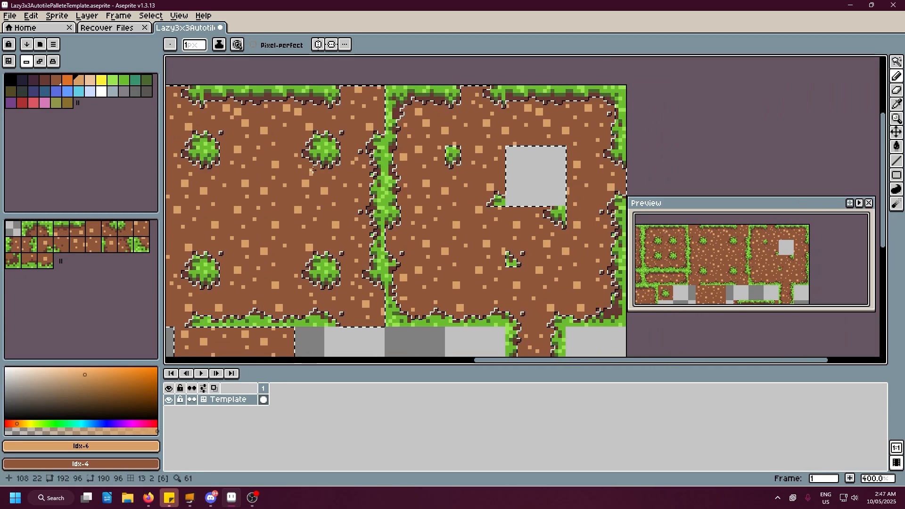
drag(393, 204, 538, 193)
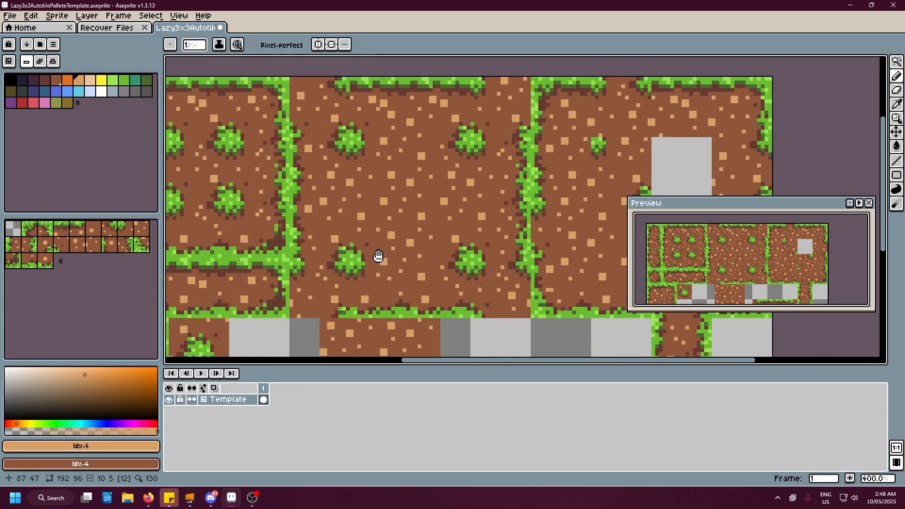
scroll(480, 180, down, 2)
scroll(479, 180, up, 2)
scroll(424, 200, up, 2)
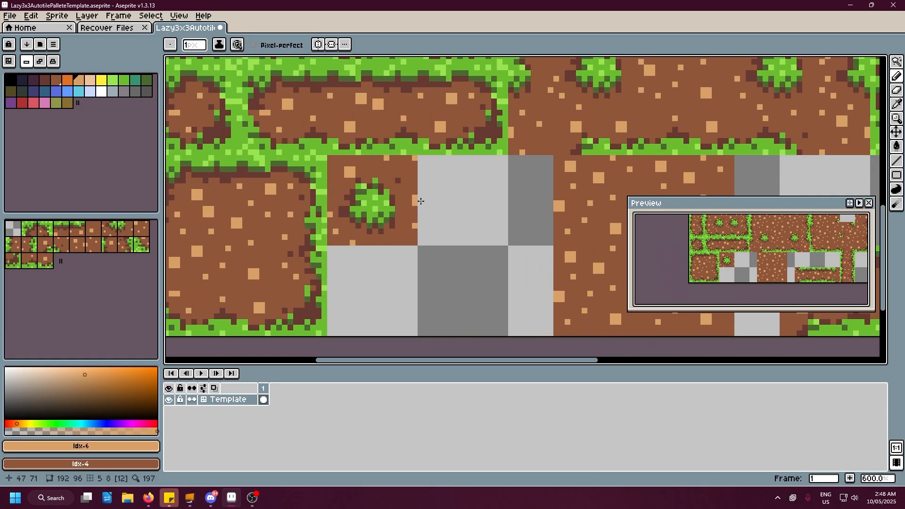
scroll(428, 204, down, 3)
scroll(429, 204, down, 1)
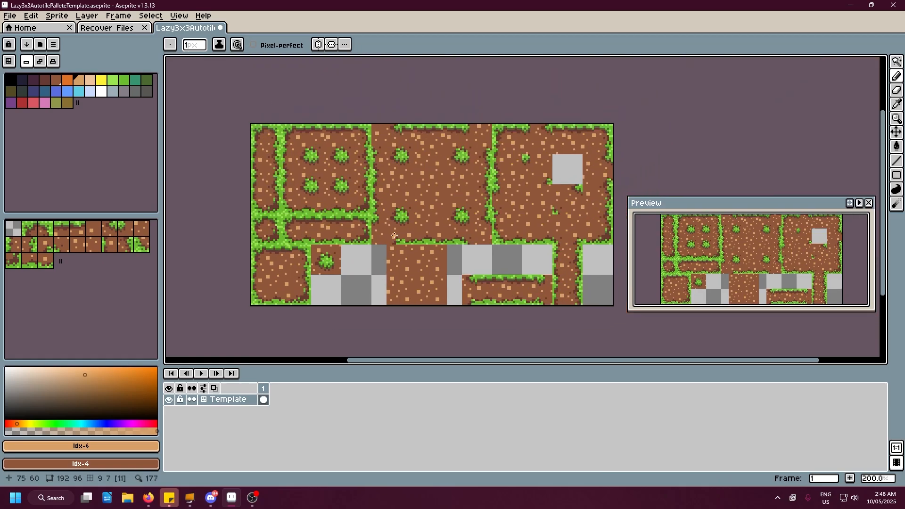
scroll(453, 184, down, 1)
scroll(453, 189, up, 2)
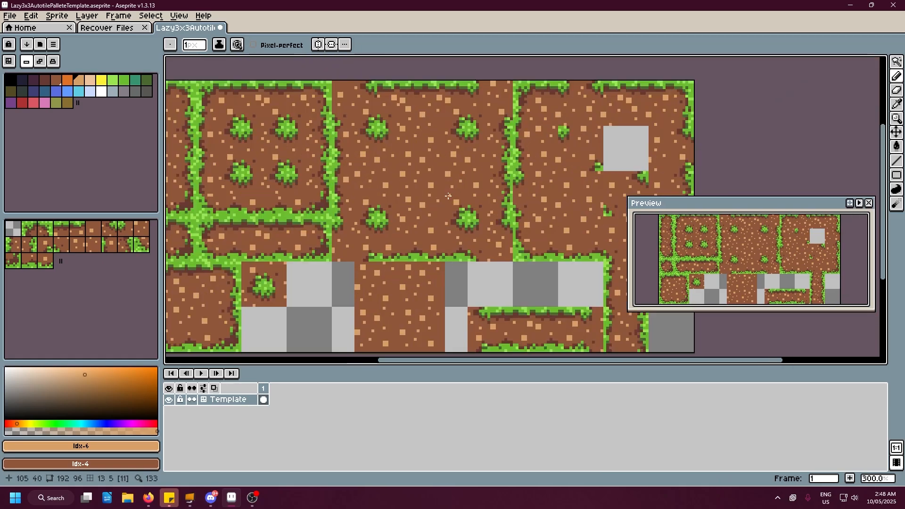
drag(384, 212, 438, 158)
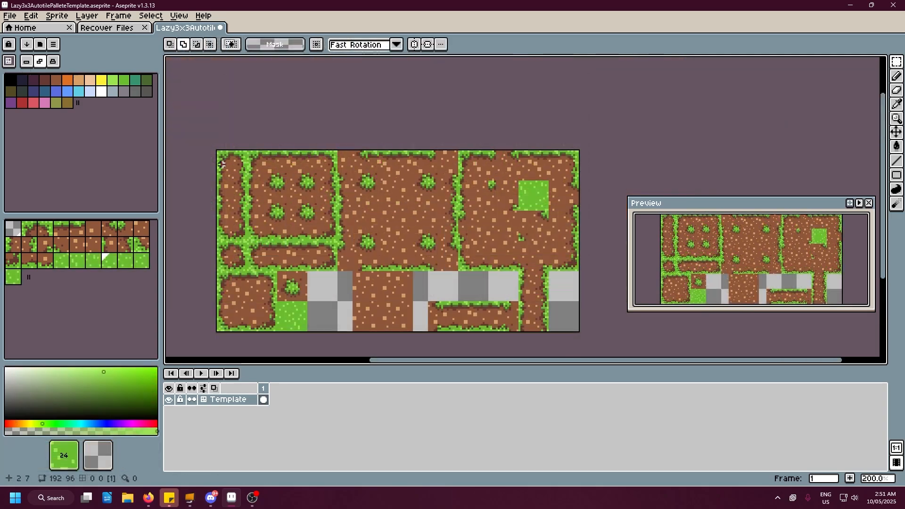
Select the upper 192x64 area of the tilemap and crop the sprite to it
drag(215, 157, 578, 270)
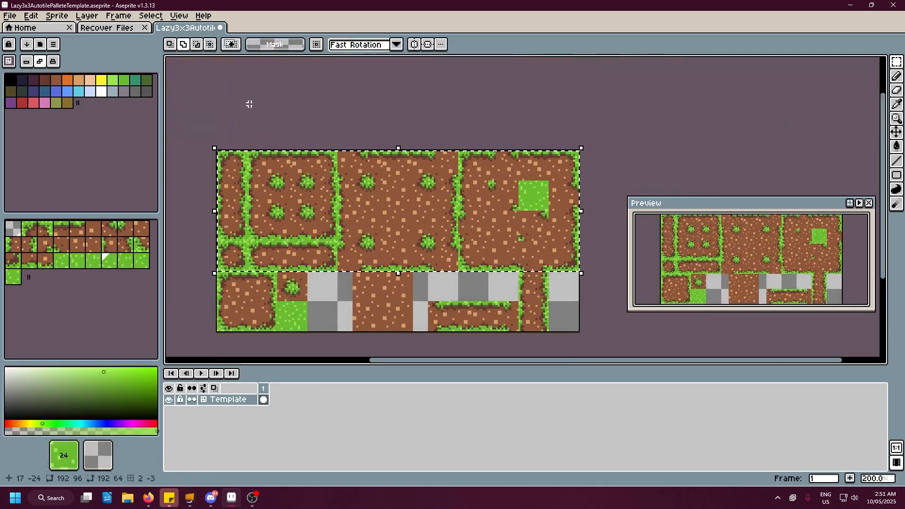
click(57, 15)
click(64, 102)
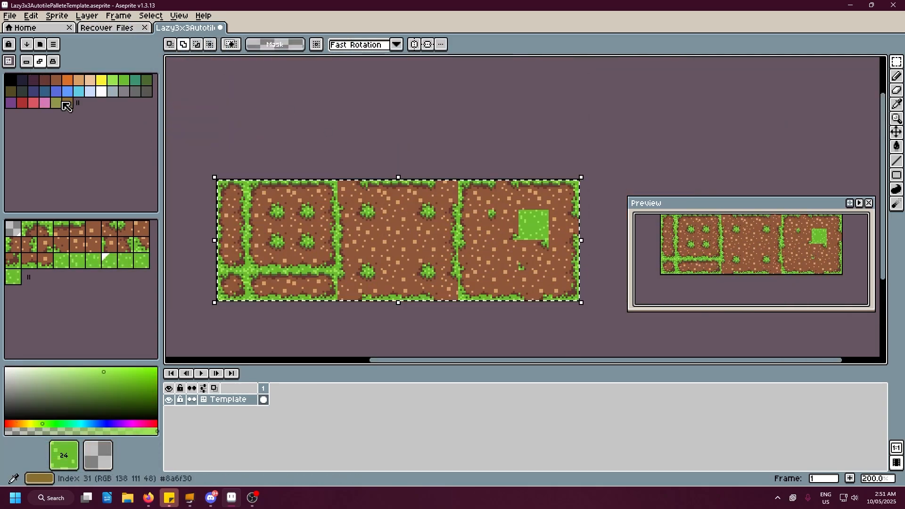
Start exporting the cropped tilemap as an image and check the destination folder of the output file
click(10, 16)
mouse_move(24, 108)
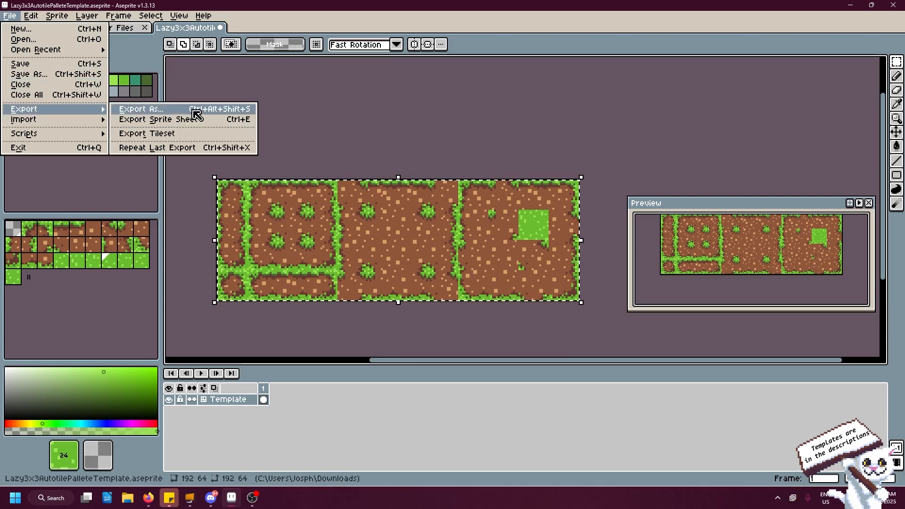
click(194, 111)
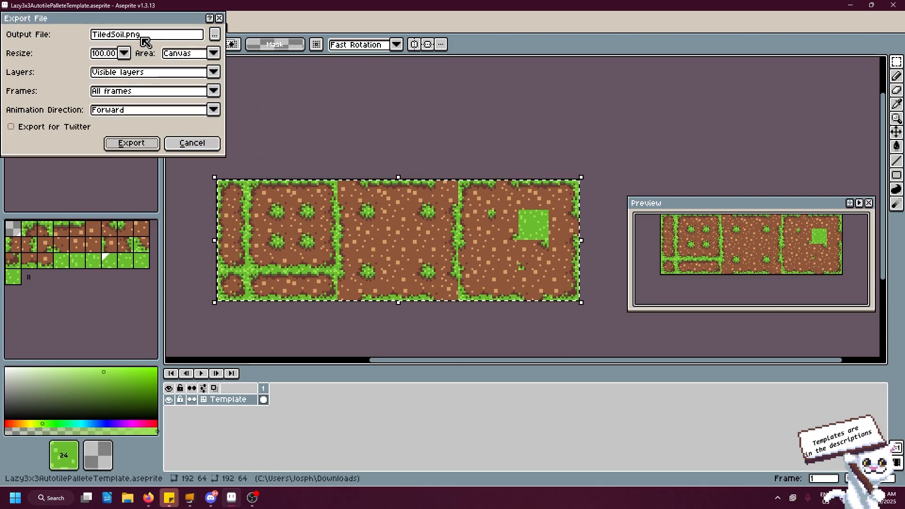
click(215, 35)
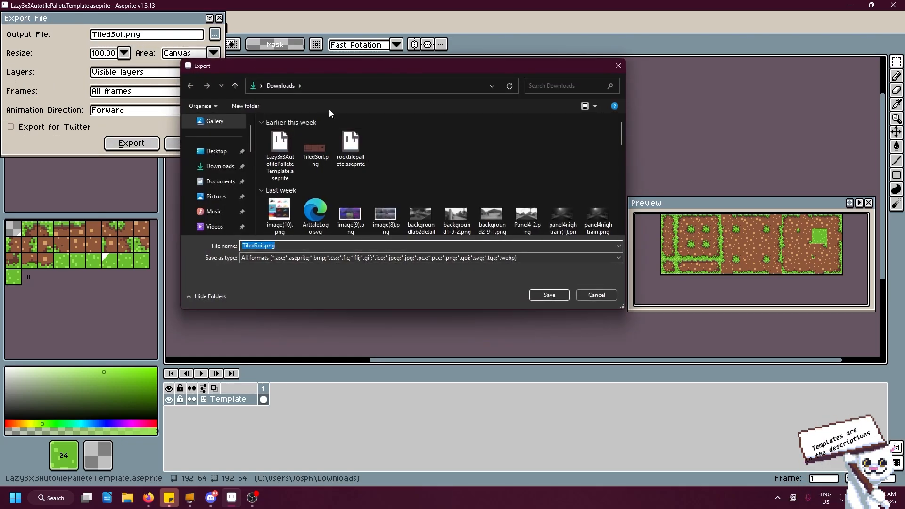
click(596, 294)
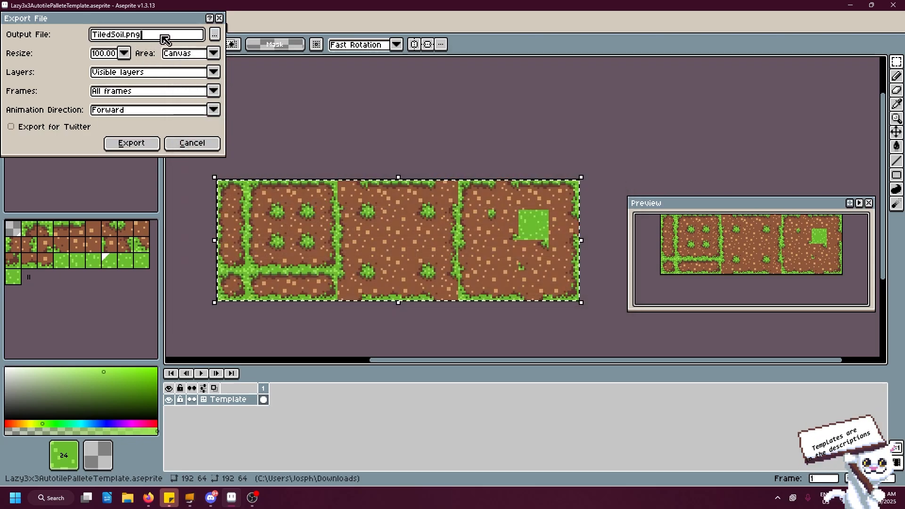
Name the output file "Dirt Path" and export the tilemap with all visible layers and frames at 100% size
key(ctrl+a)
text(Tiles)
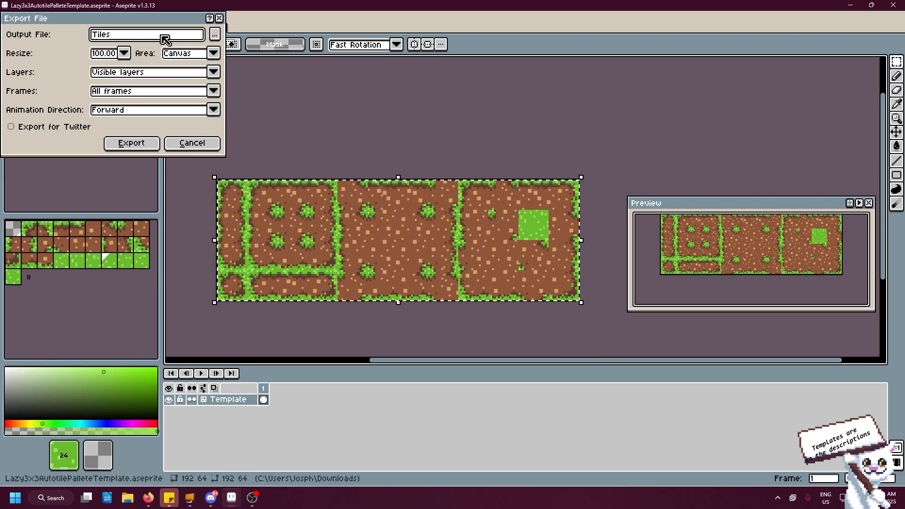
key(ctrl+a)
key(BackSpace)
text(Gr)
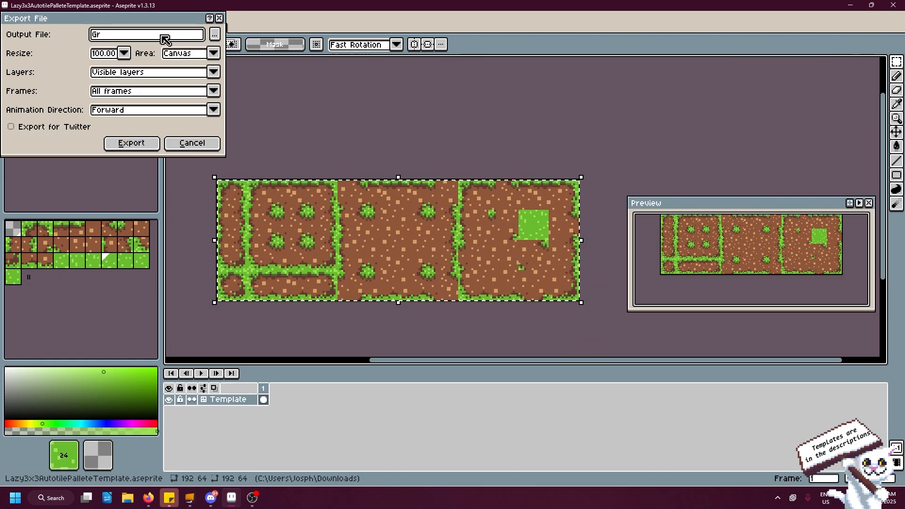
key(BackSpace)
key(BackSpace)
text(Dirt )
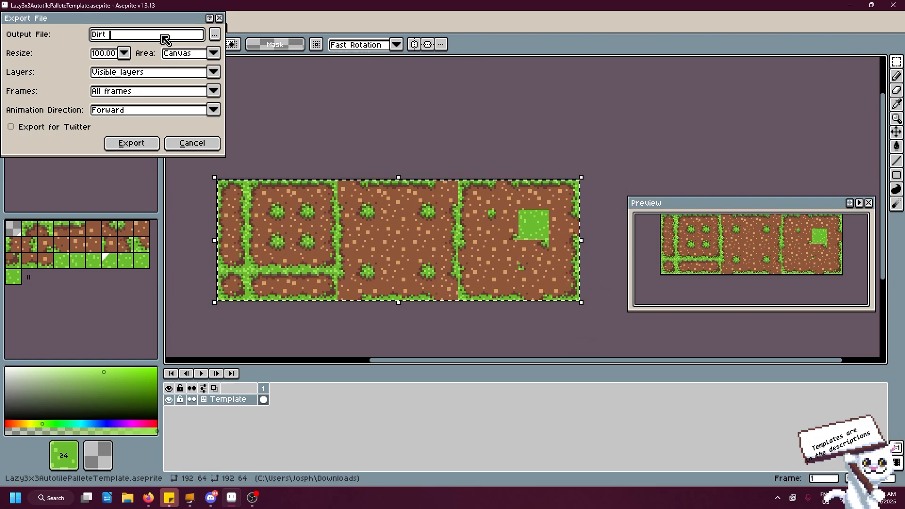
text(Path)
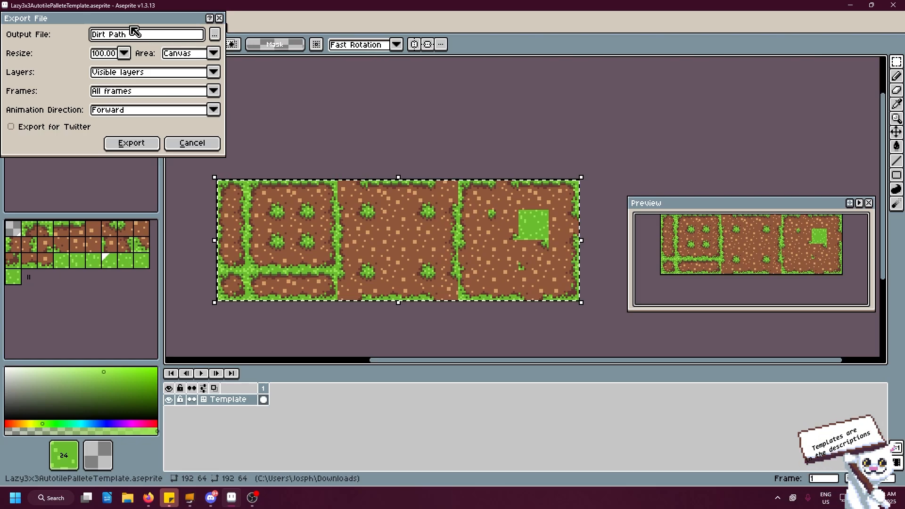
click(130, 143)
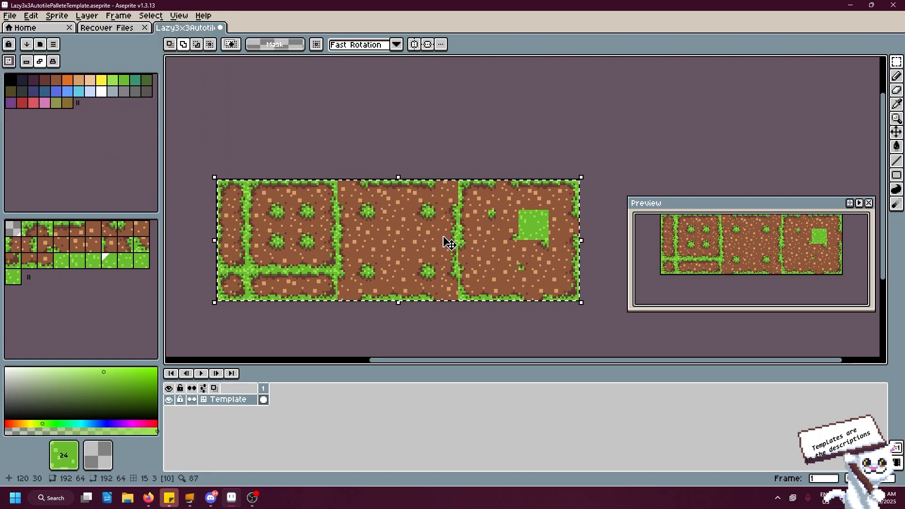
scroll(424, 258, up, 1)
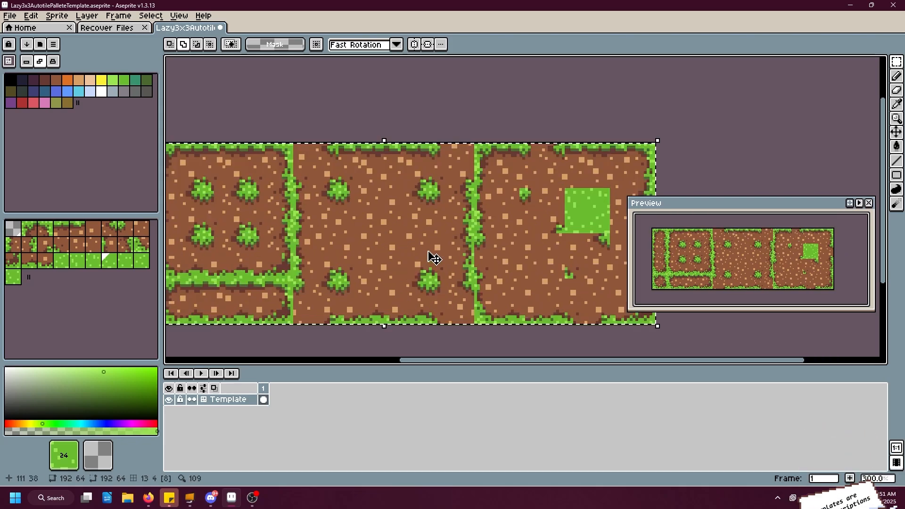
scroll(430, 257, down, 1)
drag(449, 220, 453, 220)
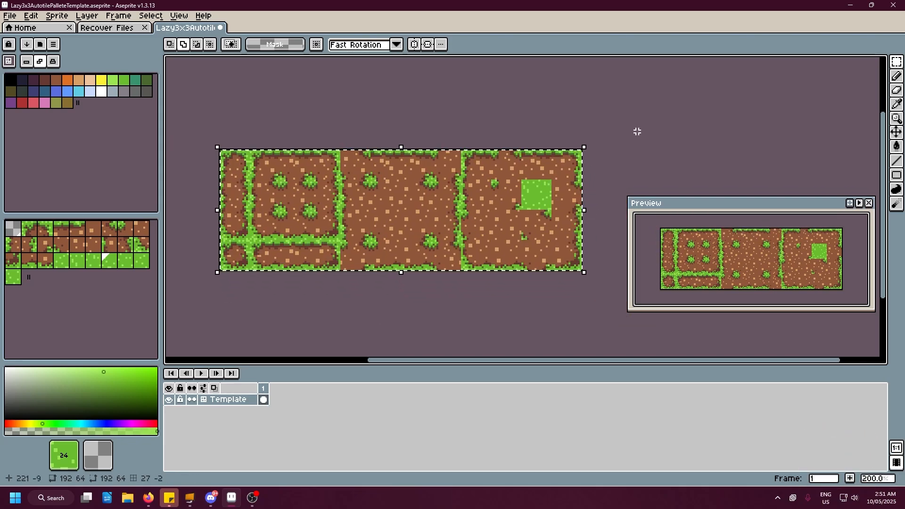